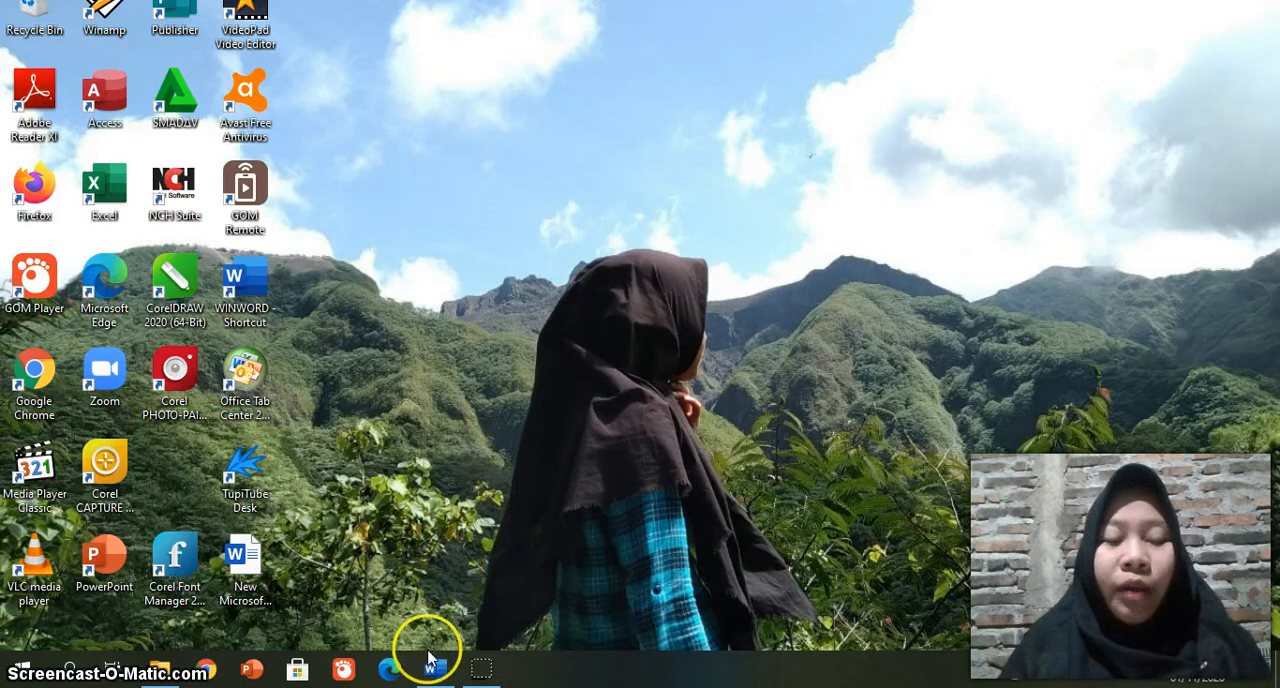
# Step: Switch to the Surat Mail Merge Original document in Word and start the Step-by-Step Mail Merge Wizard
pyautogui.moveTo(436, 678)
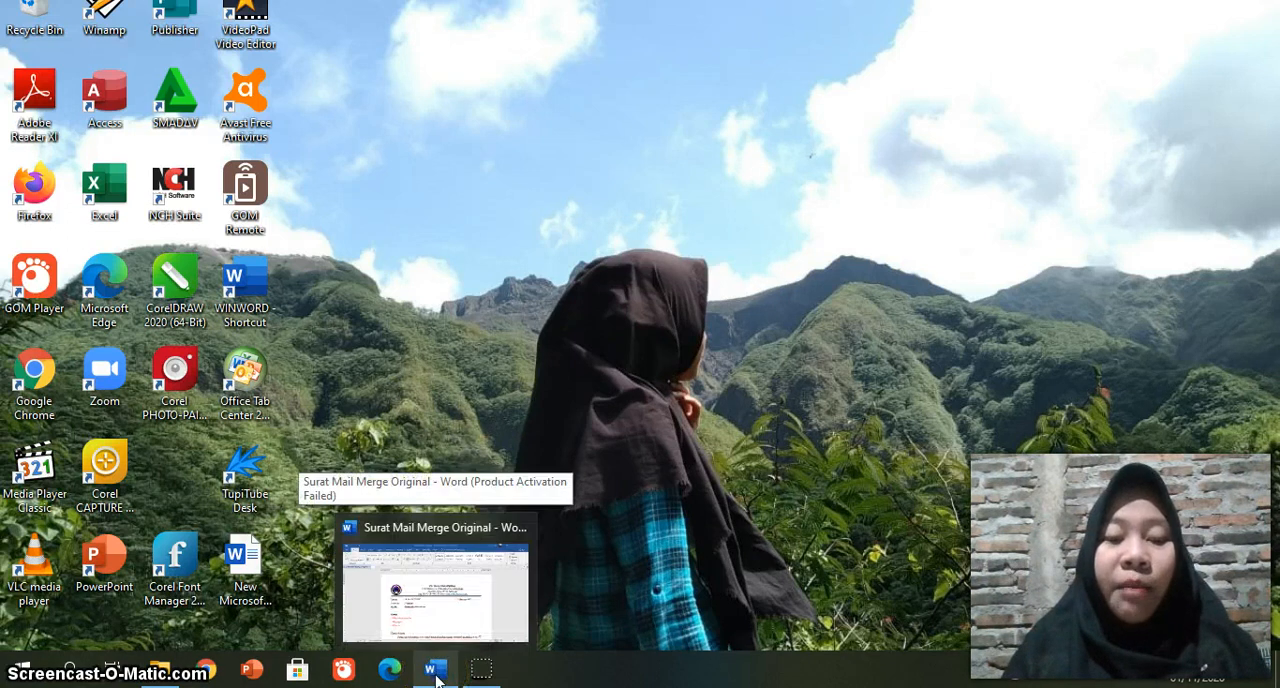
pyautogui.click(436, 681)
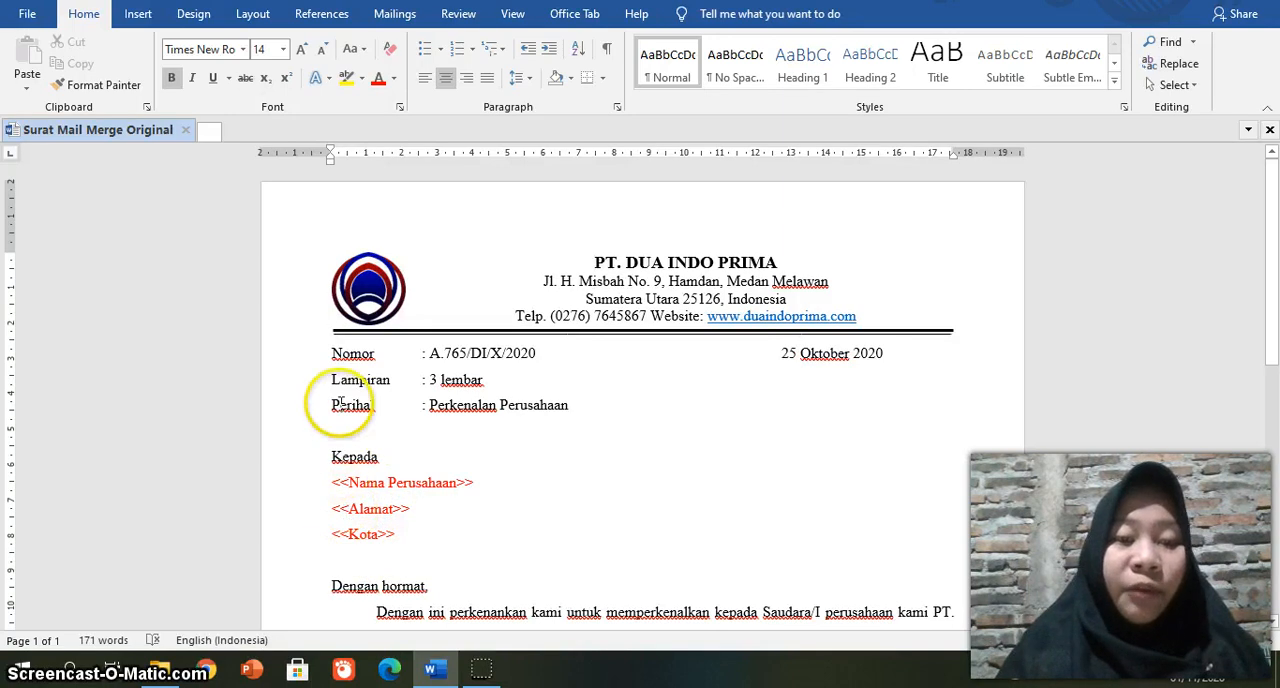
pyautogui.click(394, 13)
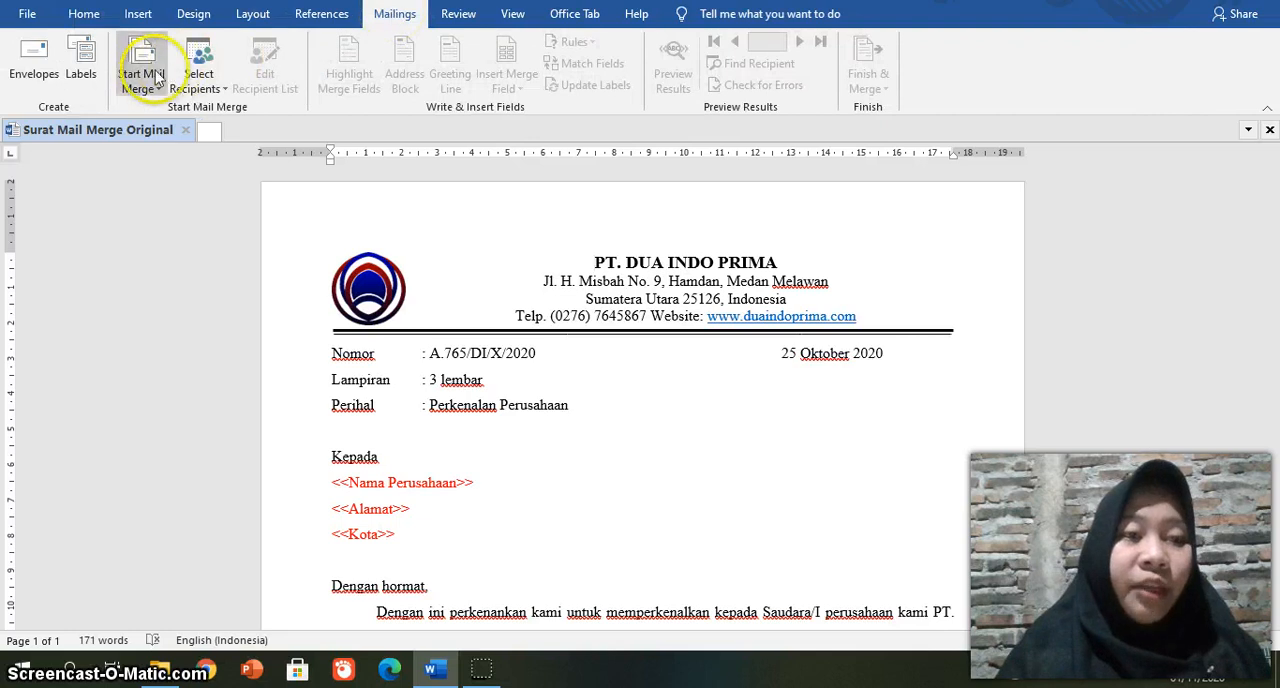
pyautogui.click(141, 80)
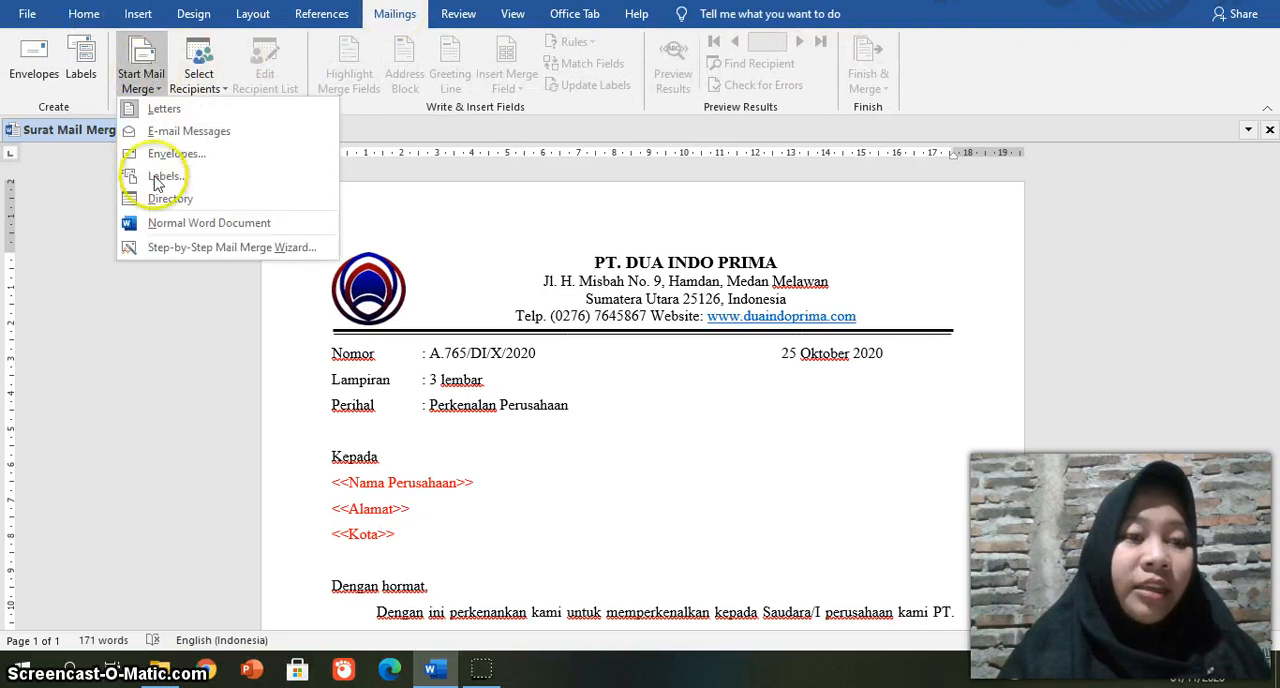
pyautogui.click(165, 250)
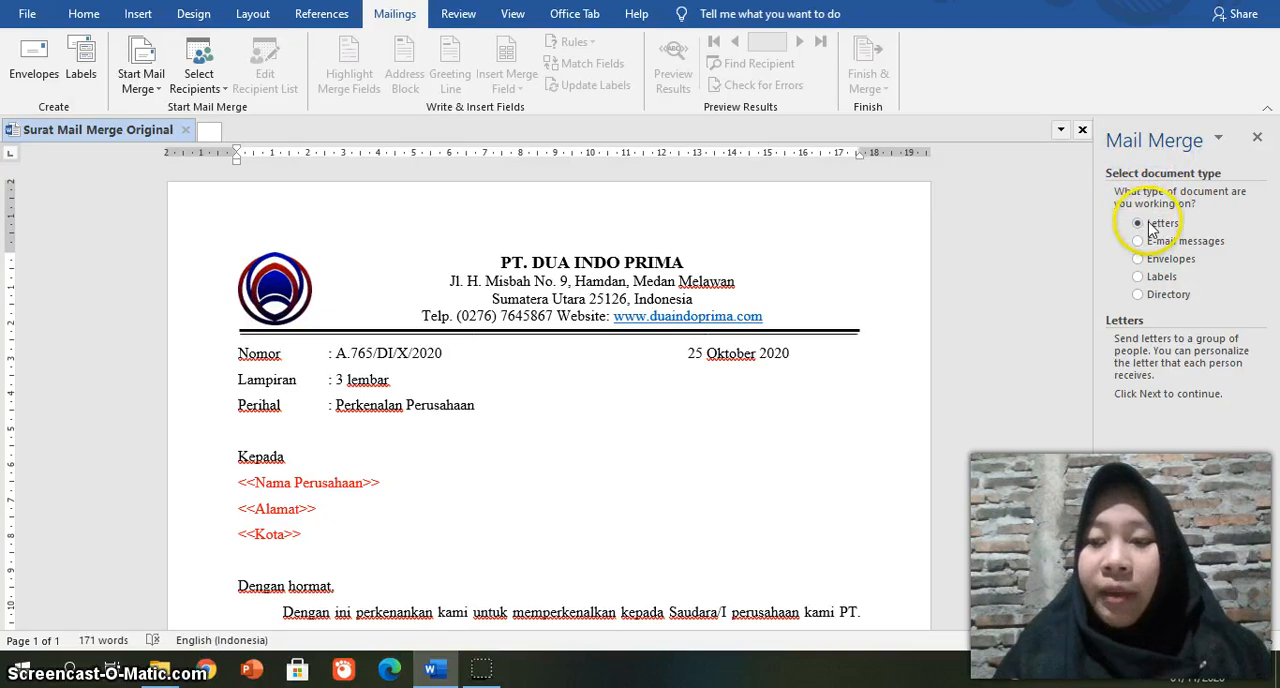
# Step: Set up the merge as letters based on the current document and start creating a newly typed recipient list
pyautogui.click(1149, 592)
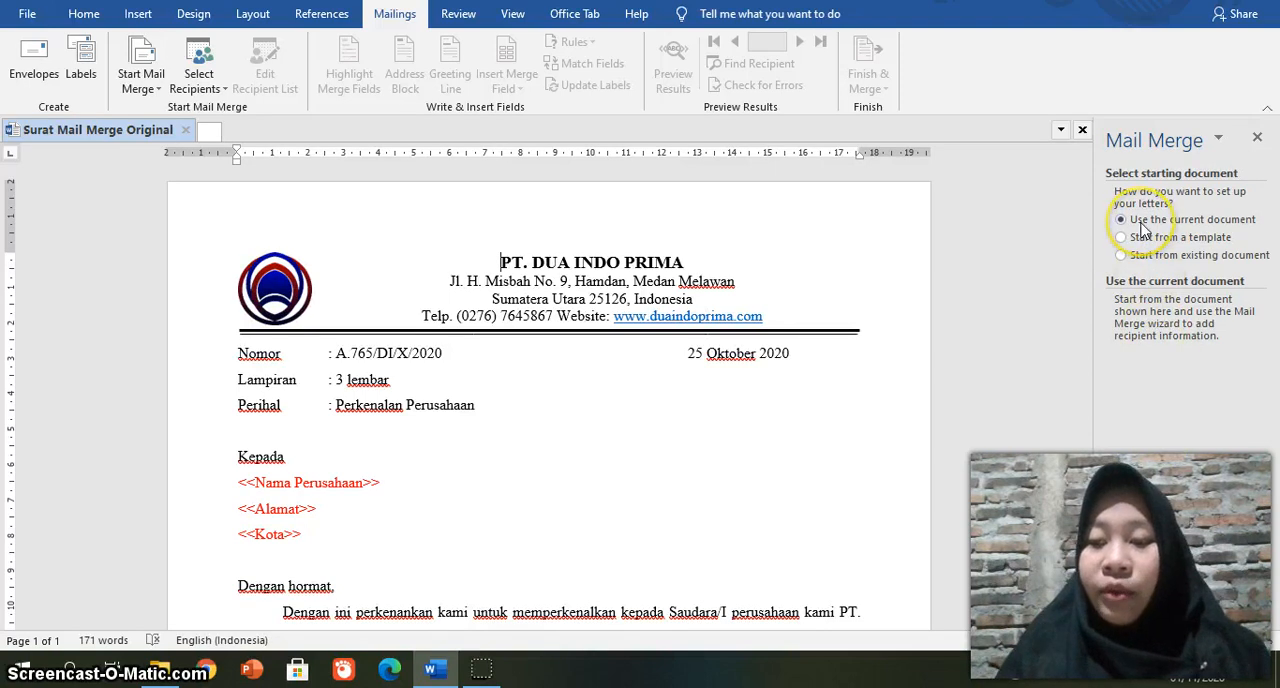
pyautogui.click(1155, 591)
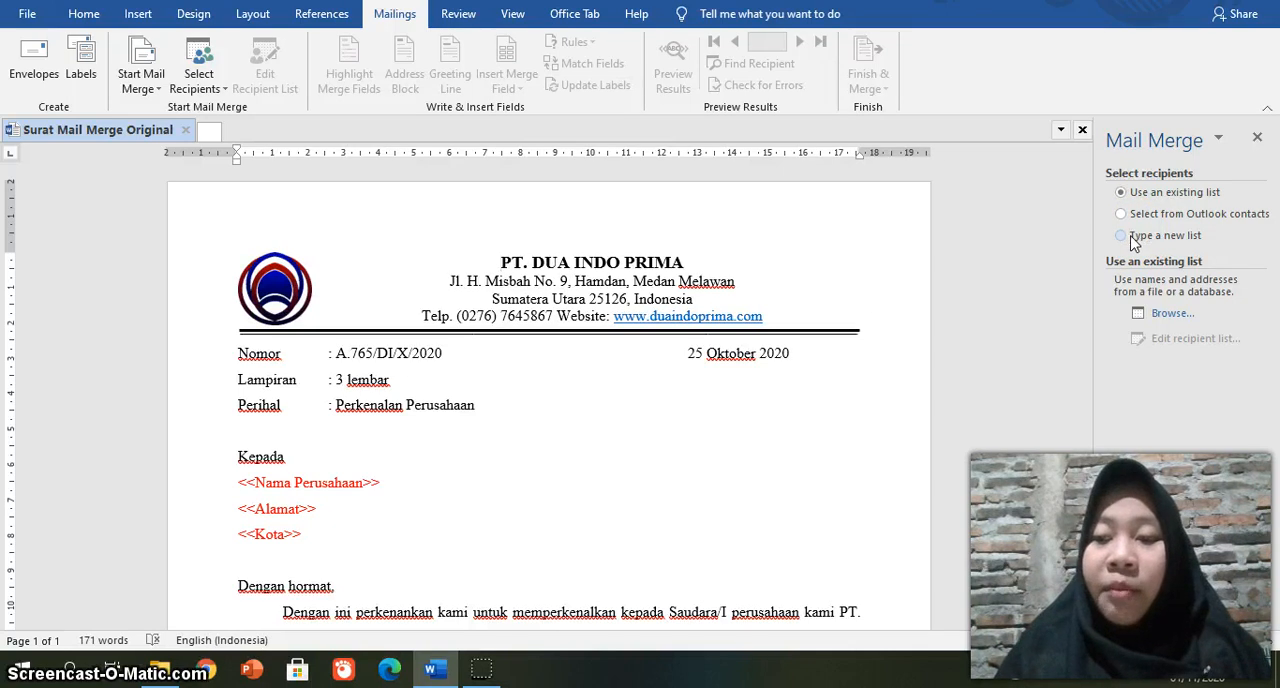
pyautogui.click(1132, 238)
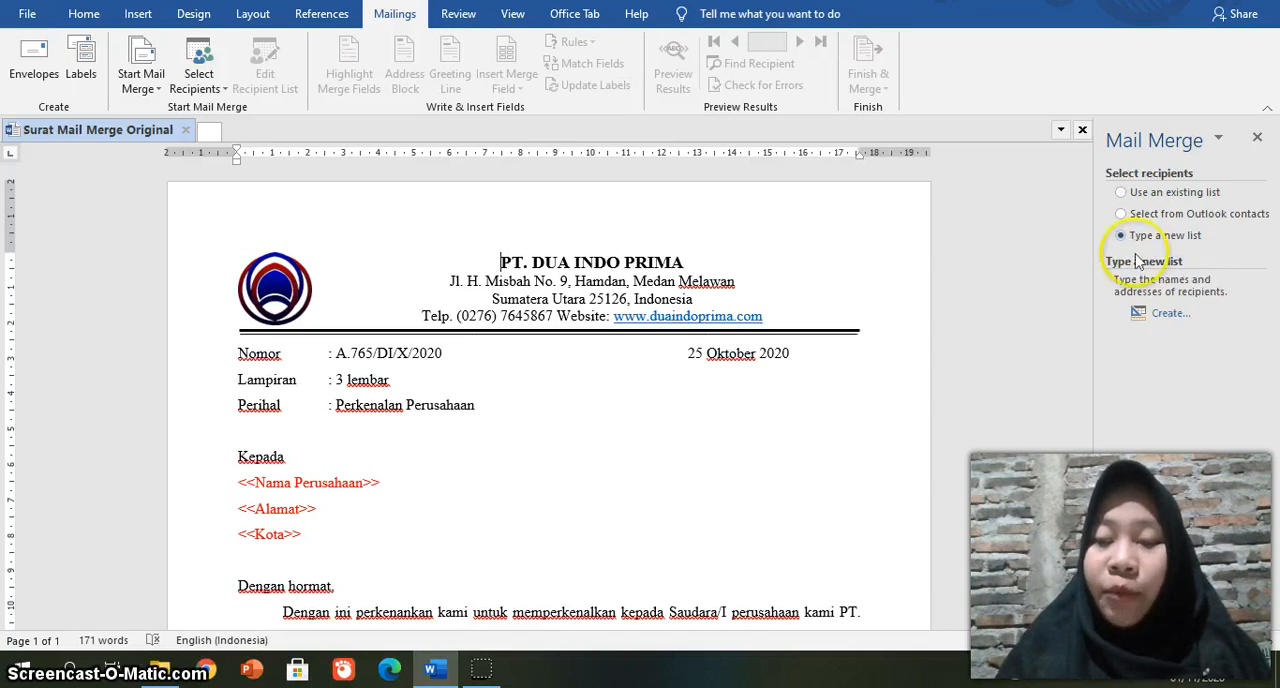
pyautogui.click(1166, 315)
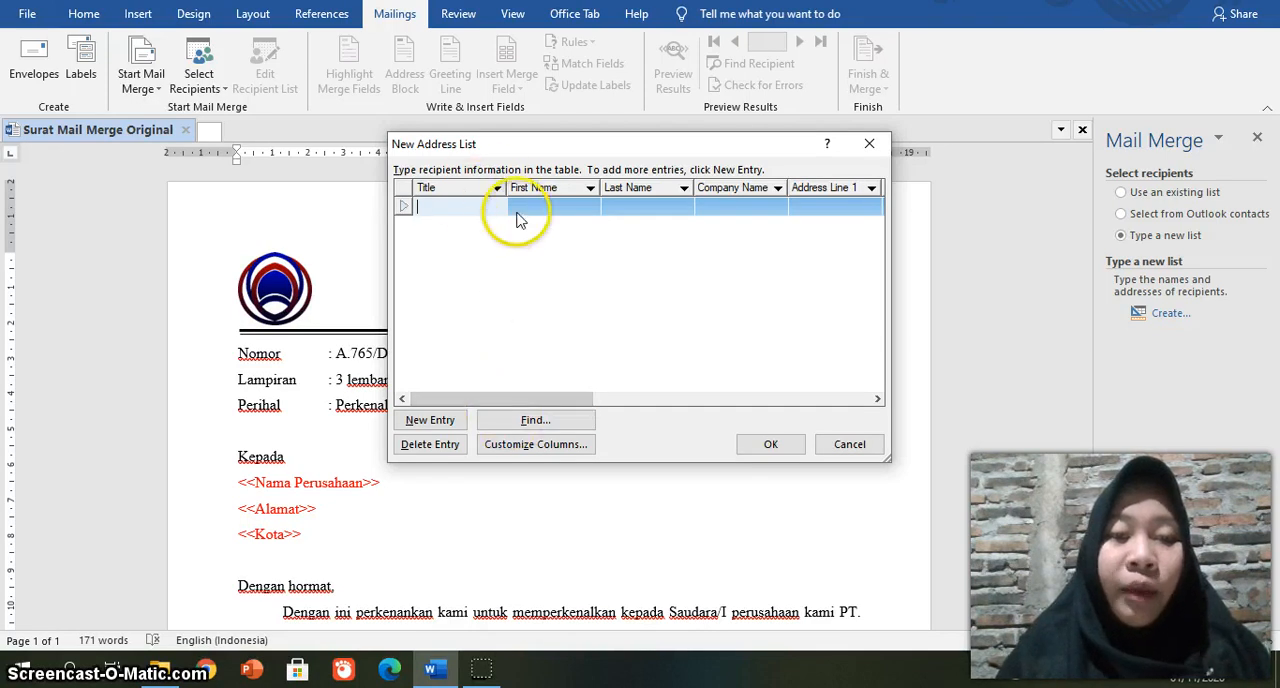
# Step: Customize the new address list's columns by deleting every default field, from Title through E-mail Address
pyautogui.click(512, 448)
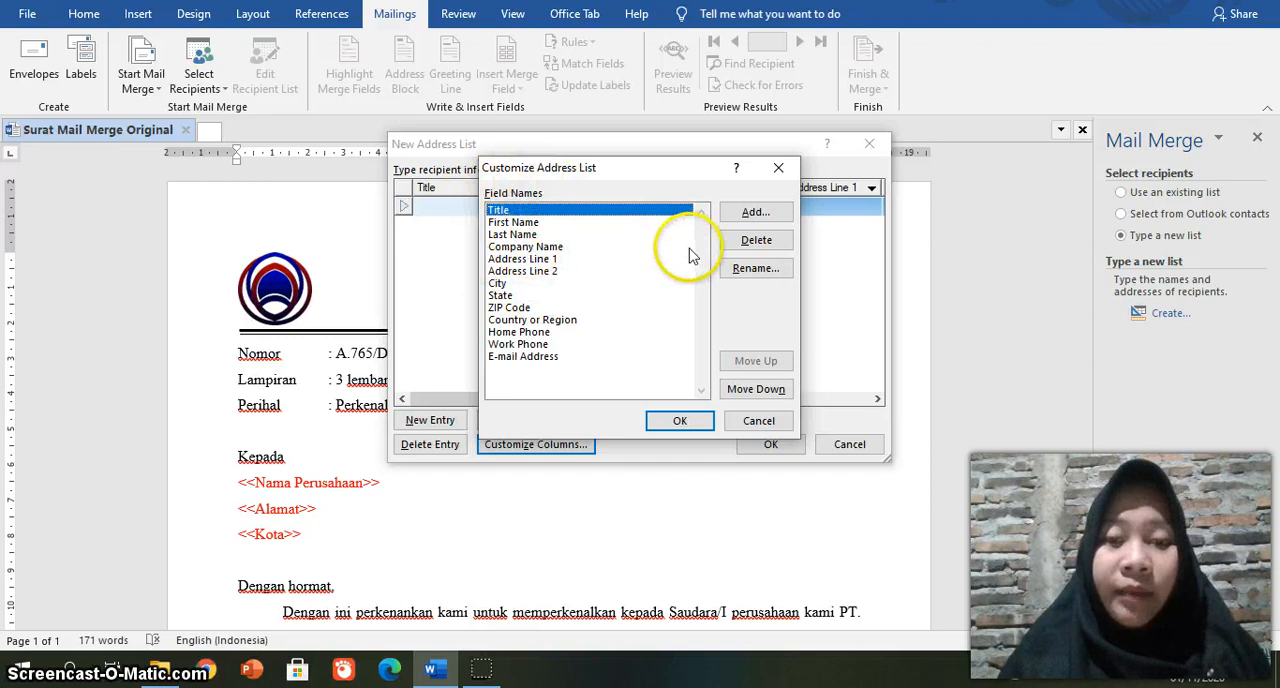
pyautogui.click(752, 240)
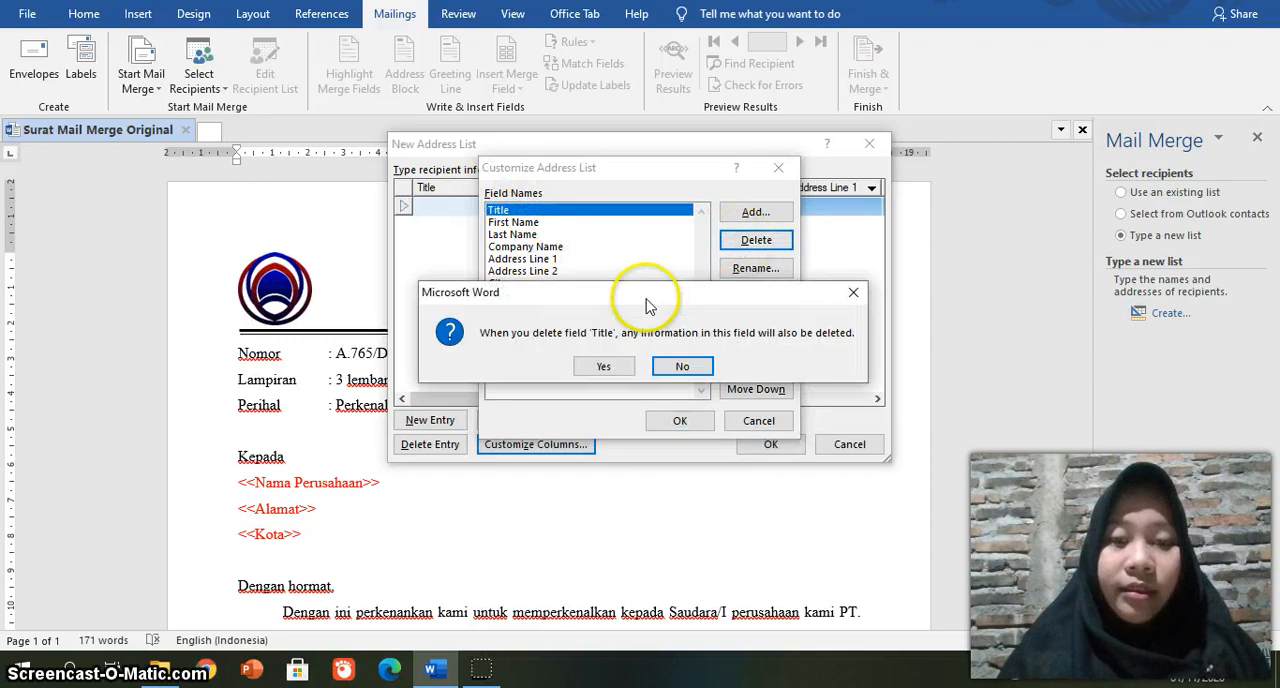
pyautogui.click(603, 366)
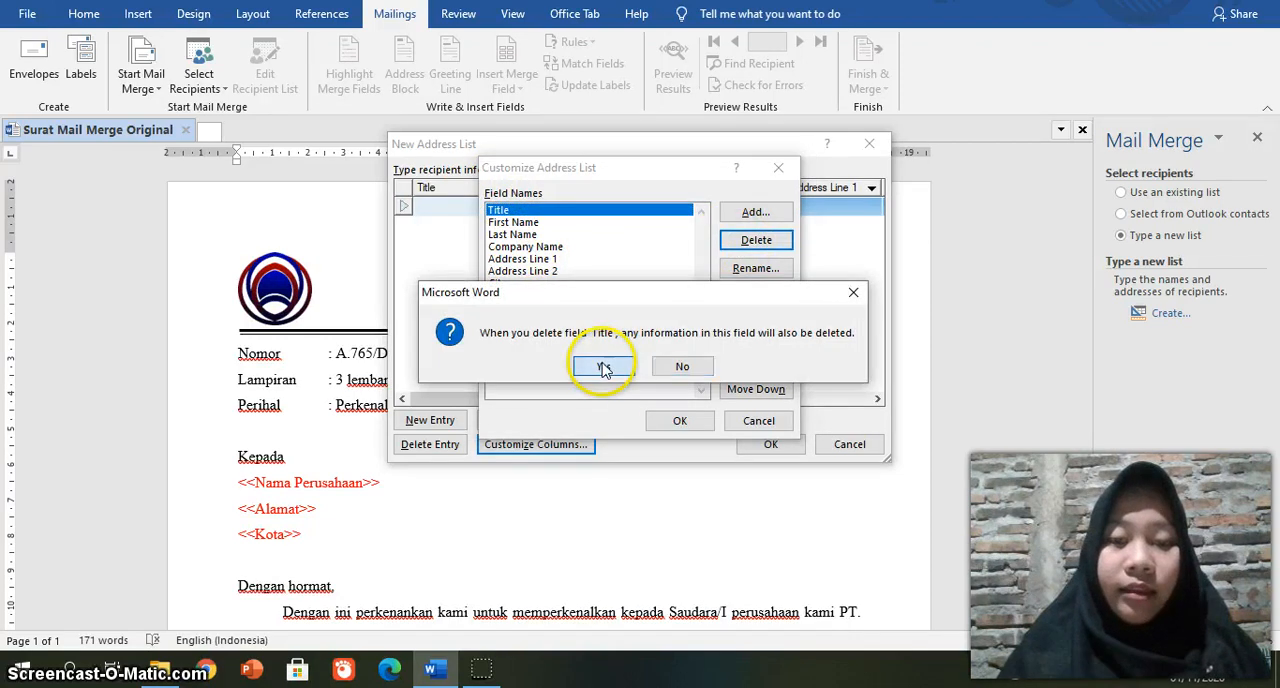
pyautogui.click(780, 242)
pyautogui.click(603, 366)
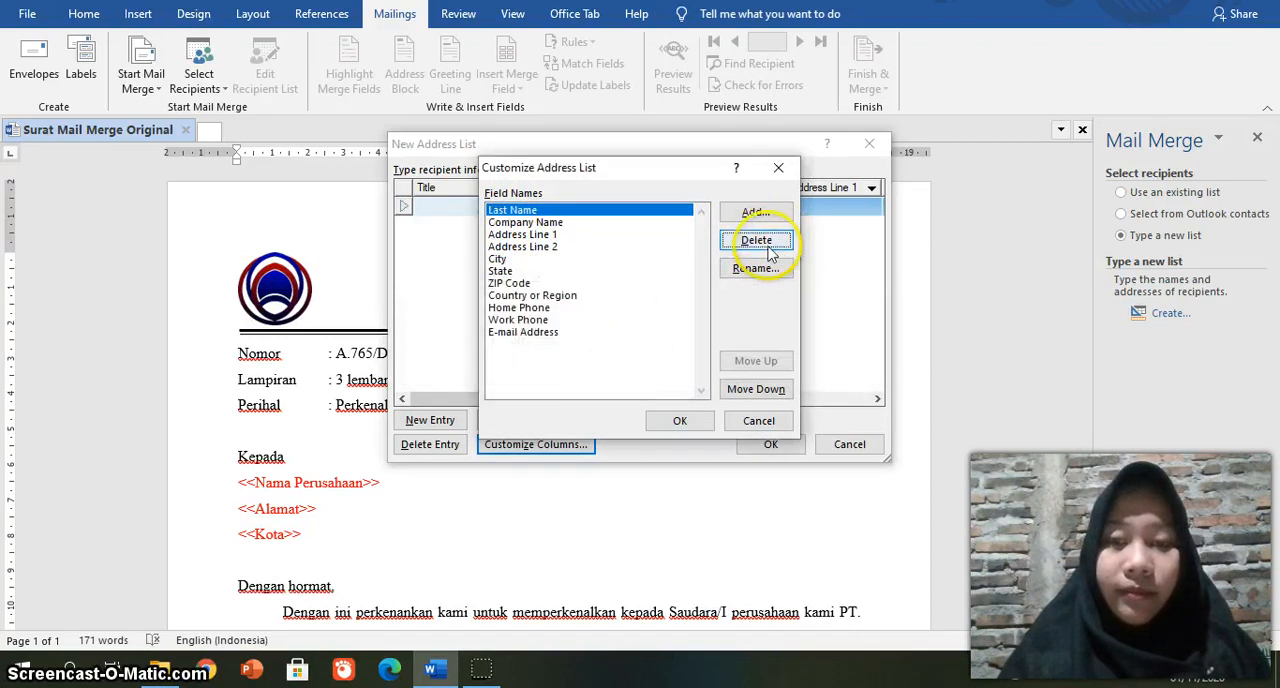
pyautogui.click(768, 248)
pyautogui.click(612, 368)
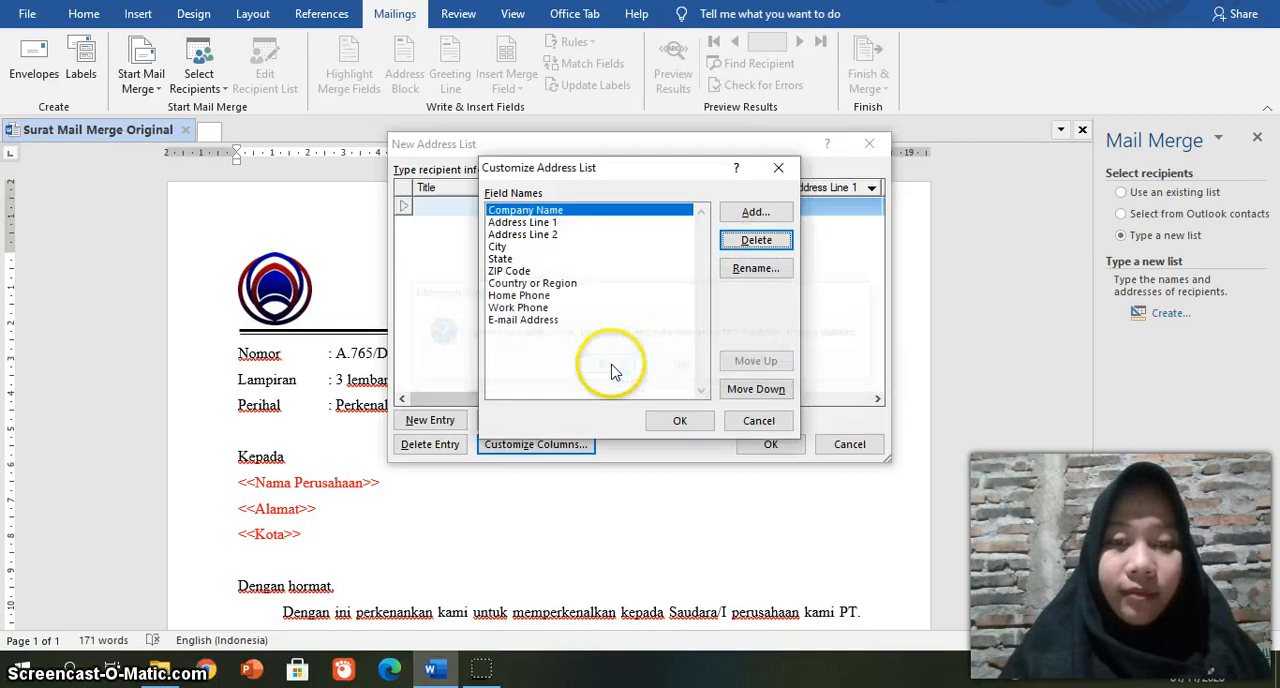
pyautogui.click(758, 241)
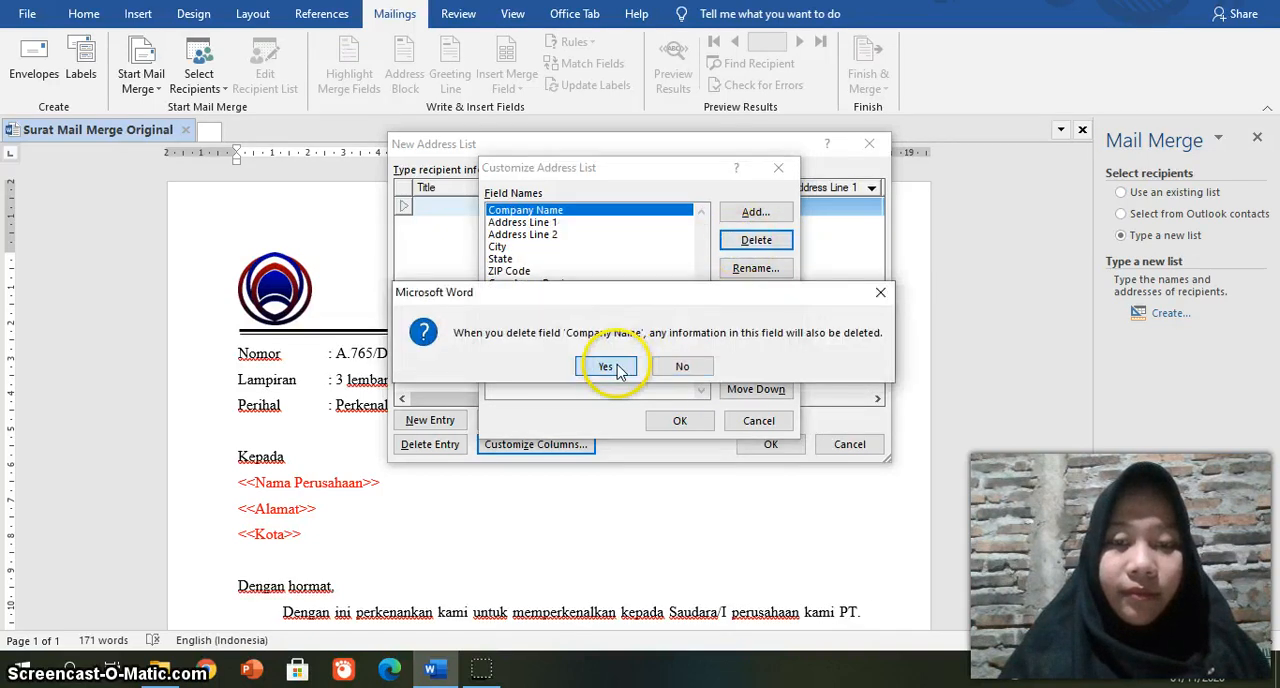
pyautogui.click(617, 368)
pyautogui.click(757, 242)
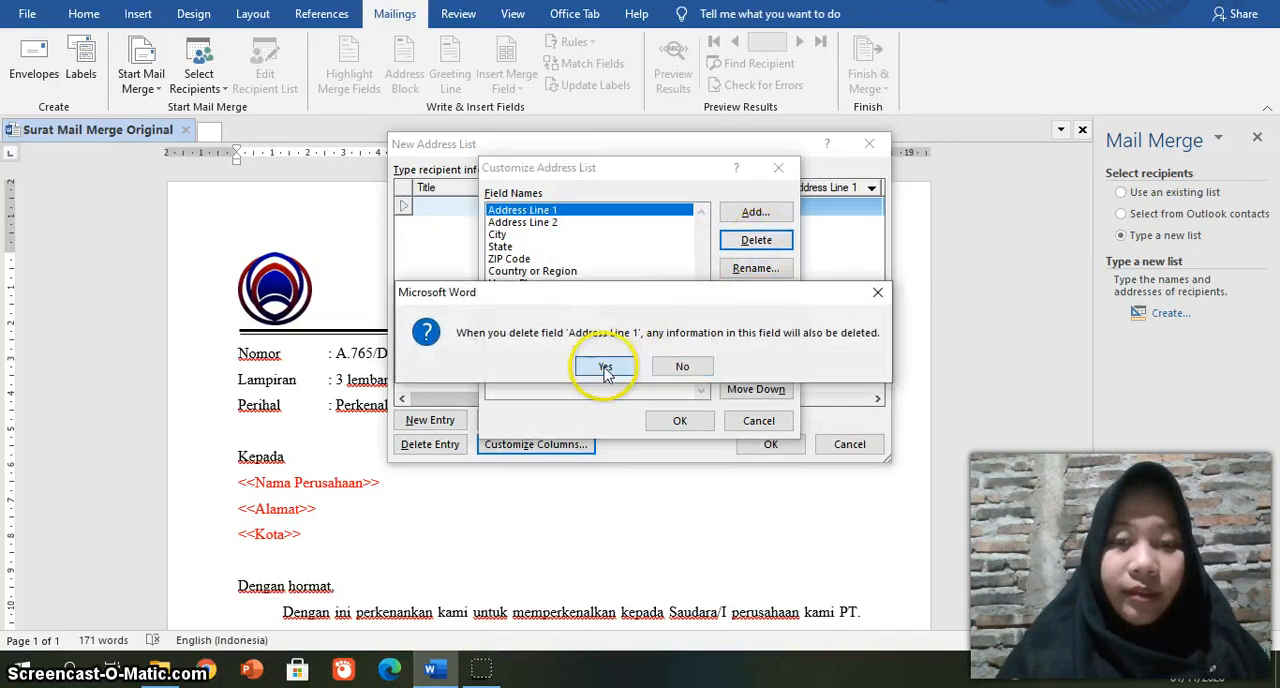
pyautogui.click(605, 368)
pyautogui.click(757, 242)
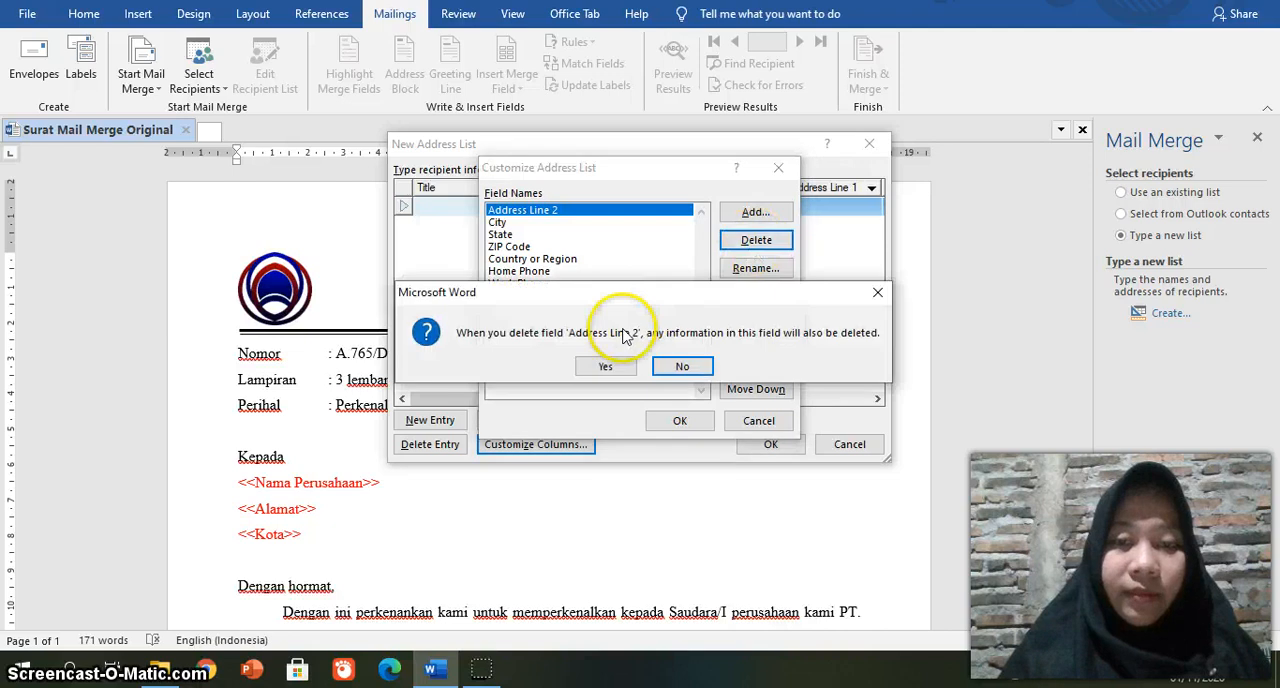
pyautogui.click(603, 367)
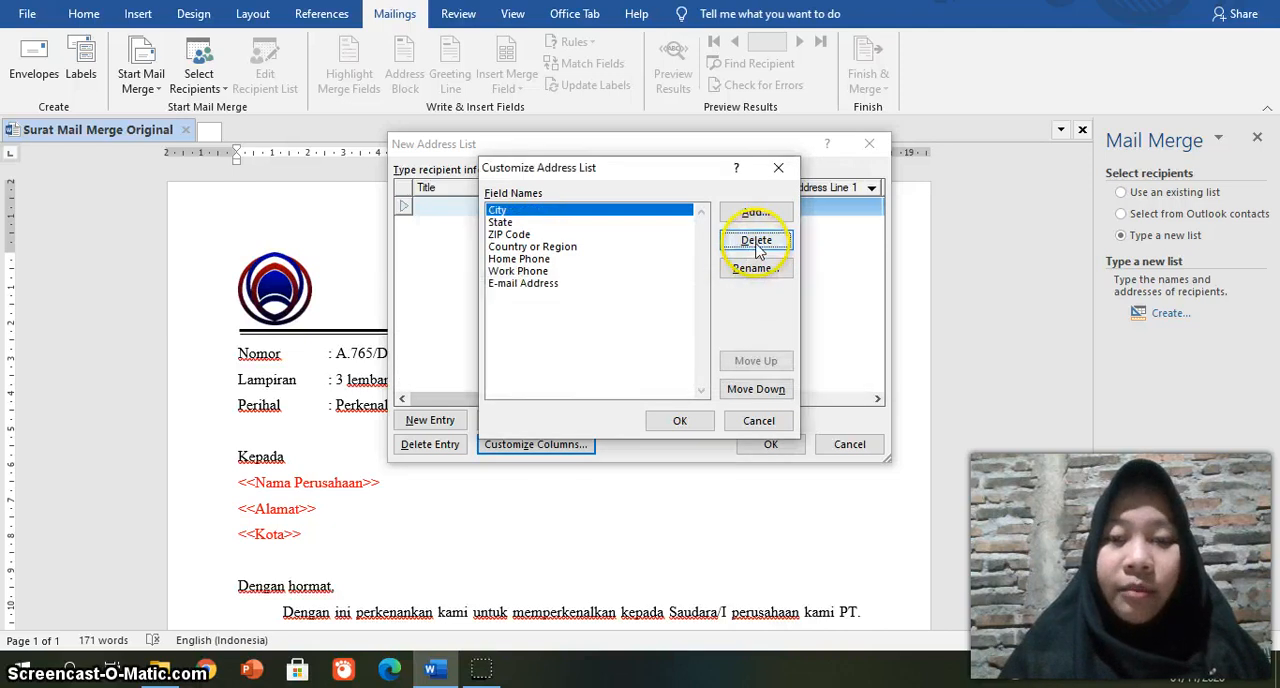
pyautogui.click(757, 241)
pyautogui.click(603, 368)
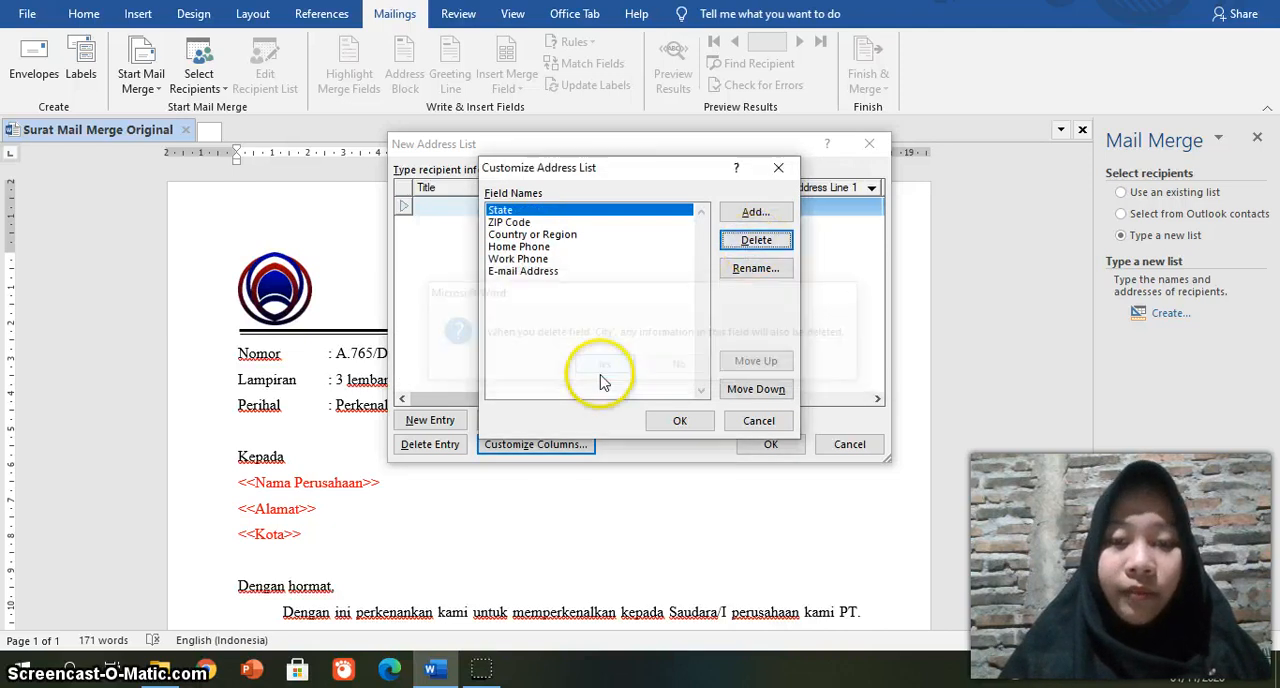
pyautogui.click(756, 240)
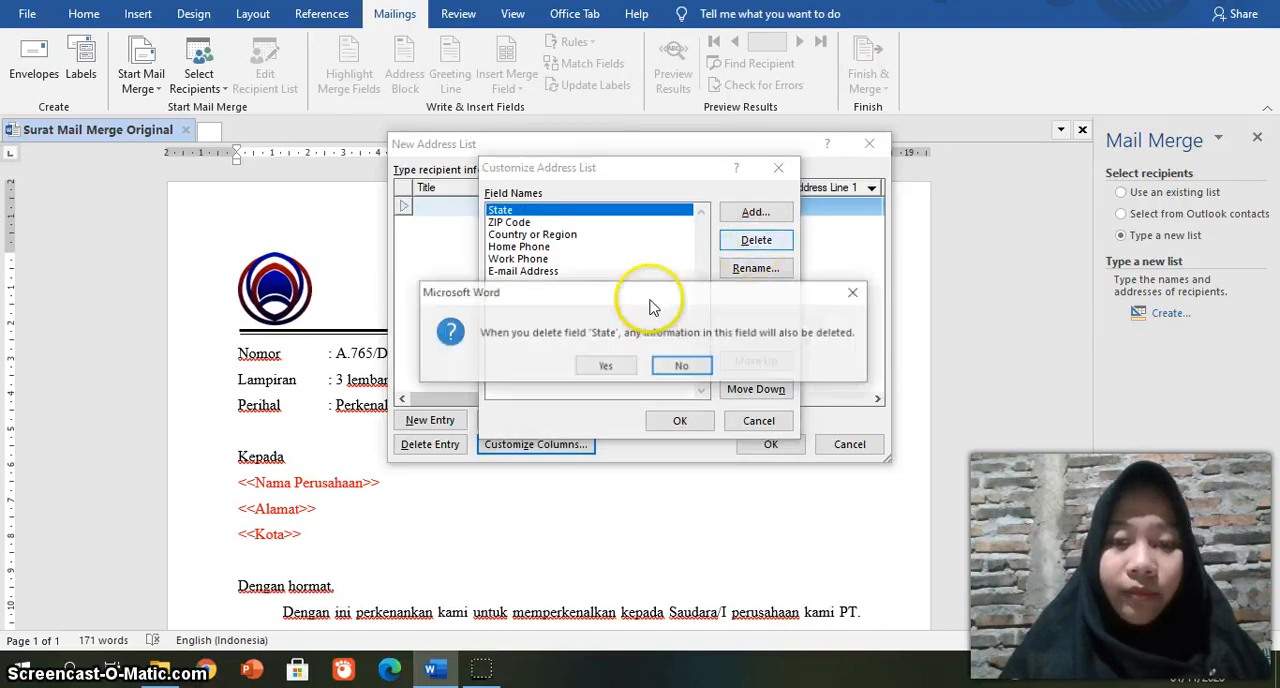
pyautogui.click(601, 366)
pyautogui.click(764, 244)
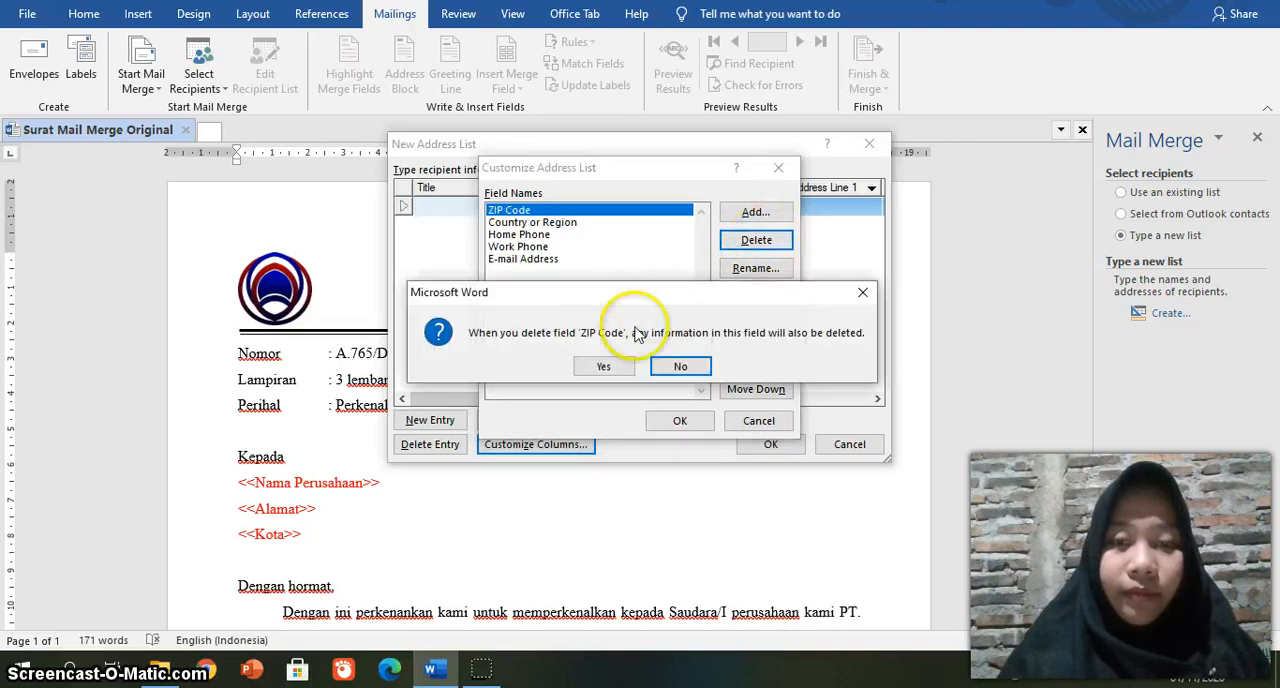
pyautogui.click(603, 369)
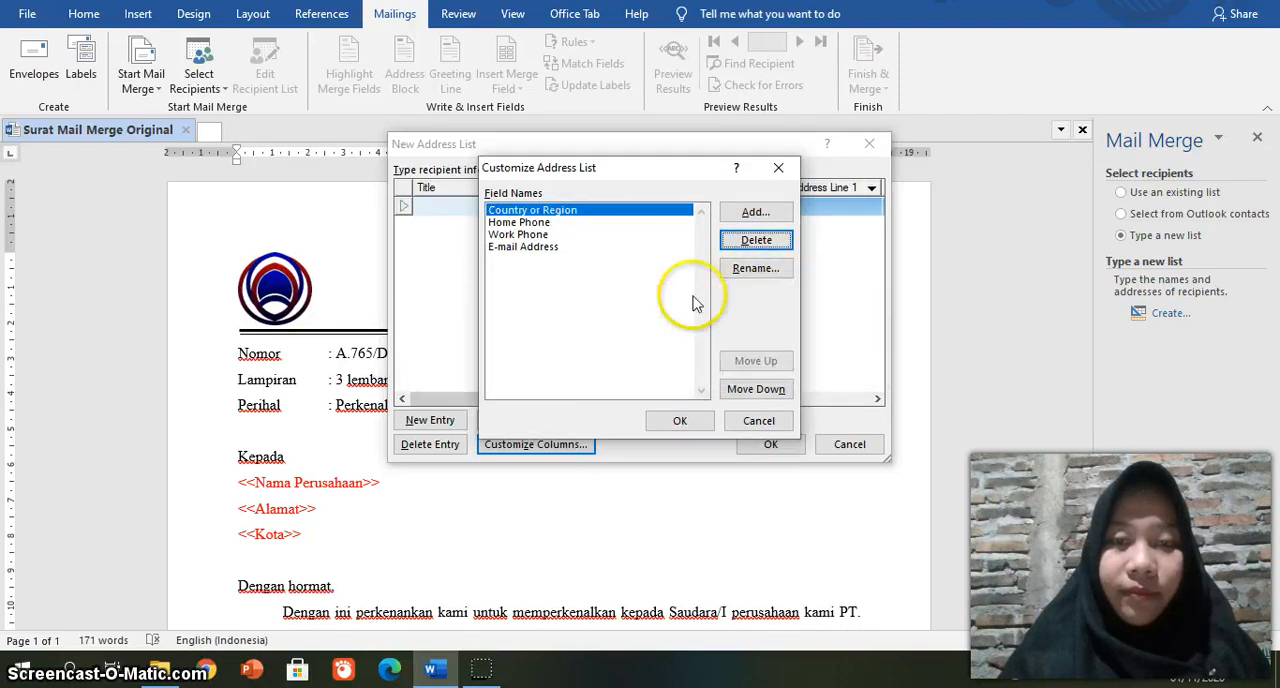
pyautogui.click(764, 244)
pyautogui.click(592, 370)
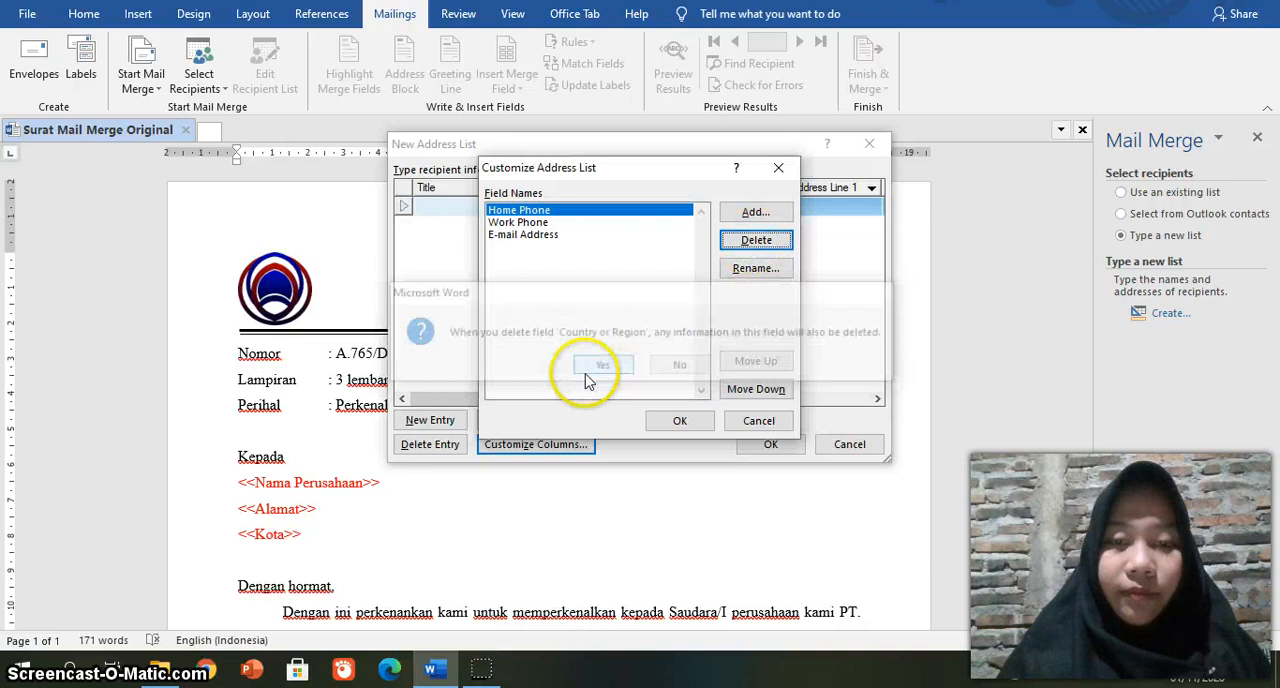
pyautogui.click(758, 242)
pyautogui.click(590, 367)
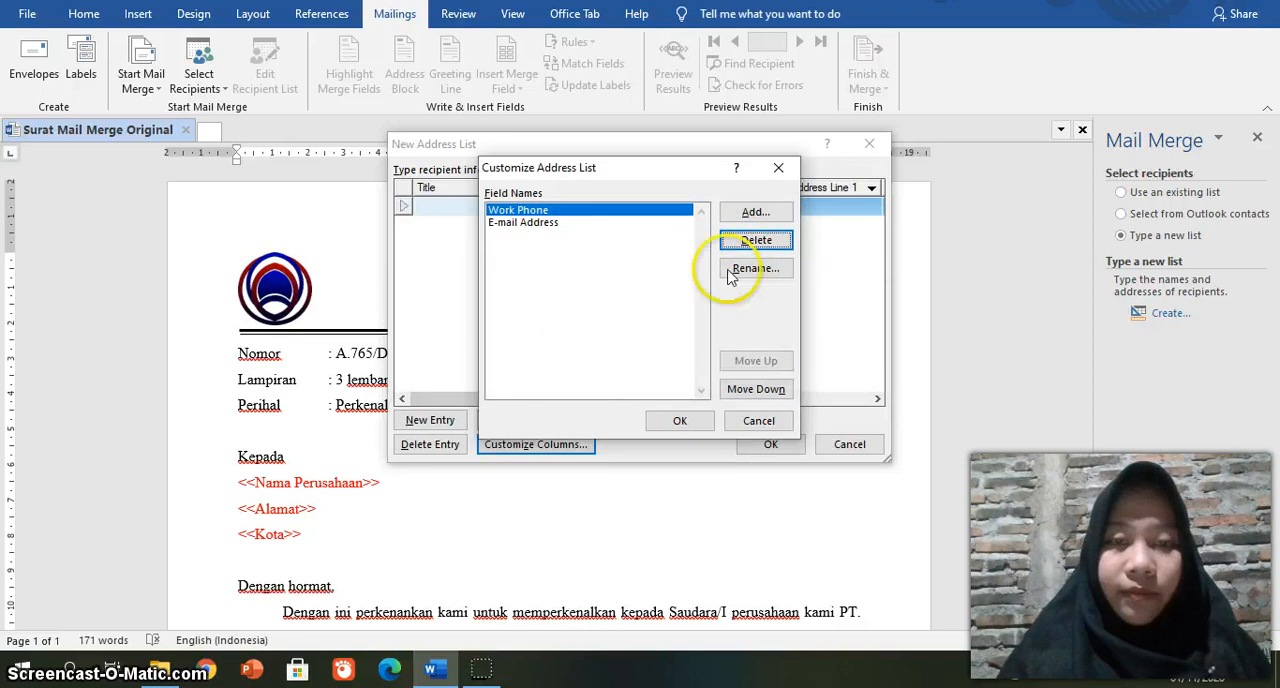
pyautogui.click(756, 241)
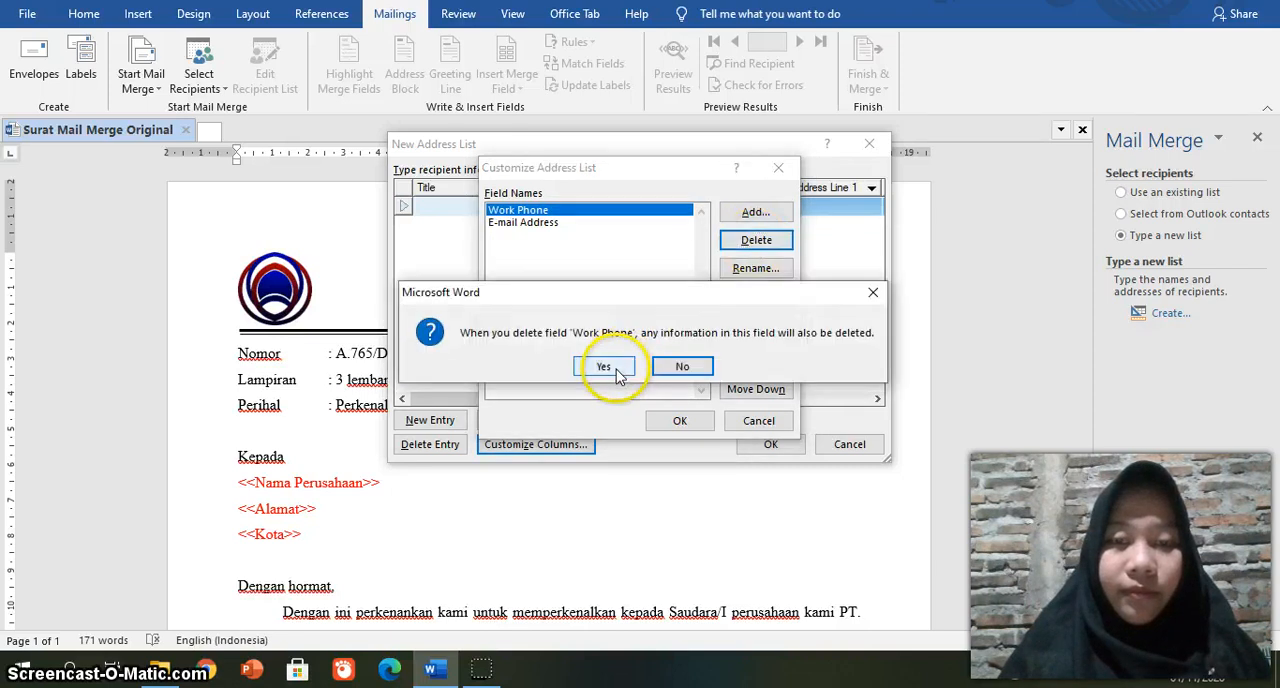
pyautogui.click(618, 367)
pyautogui.click(745, 250)
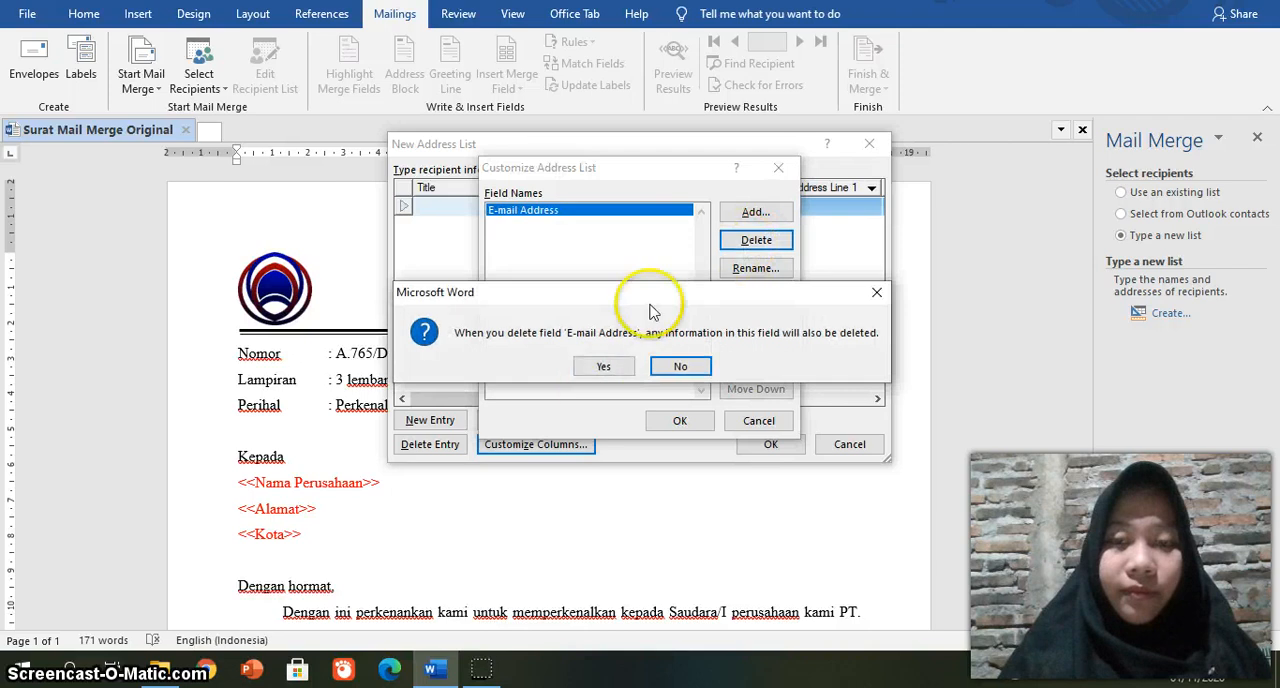
pyautogui.click(604, 370)
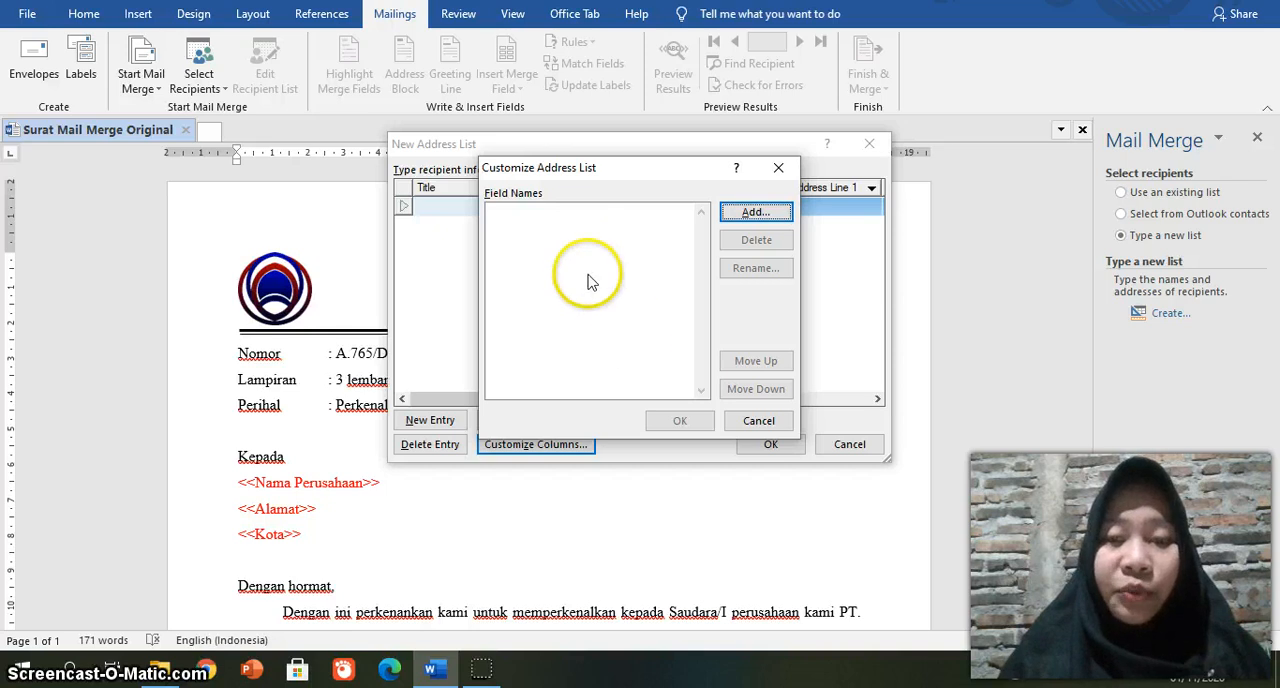
# Step: Add the custom fields Nama Perusahaan and Alamat to the address list's columns
pyautogui.click(750, 214)
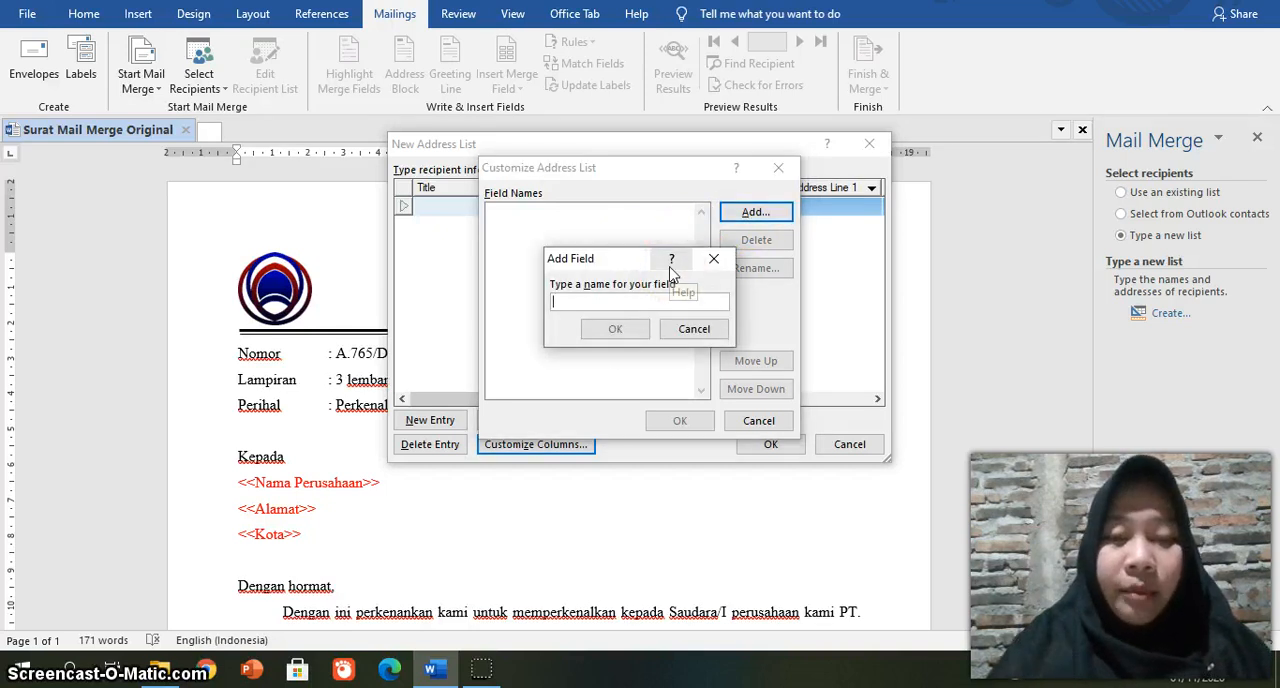
pyautogui.write('Nama')
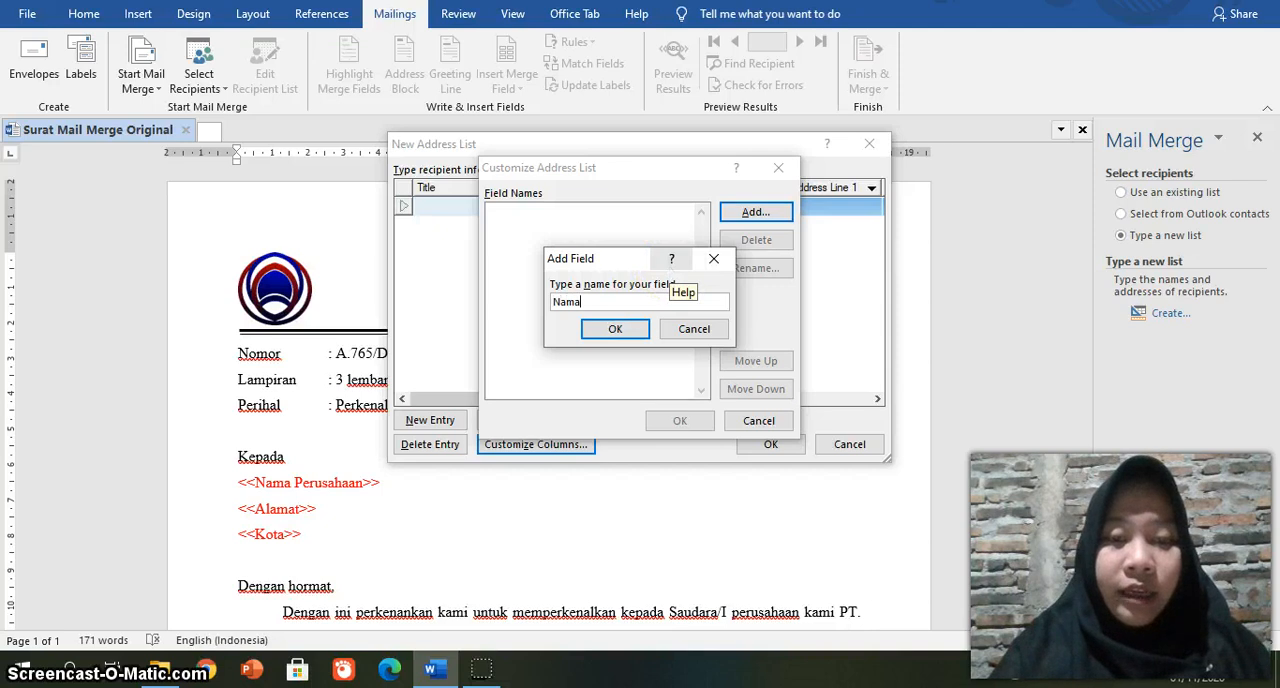
pyautogui.write(' Perusahaan')
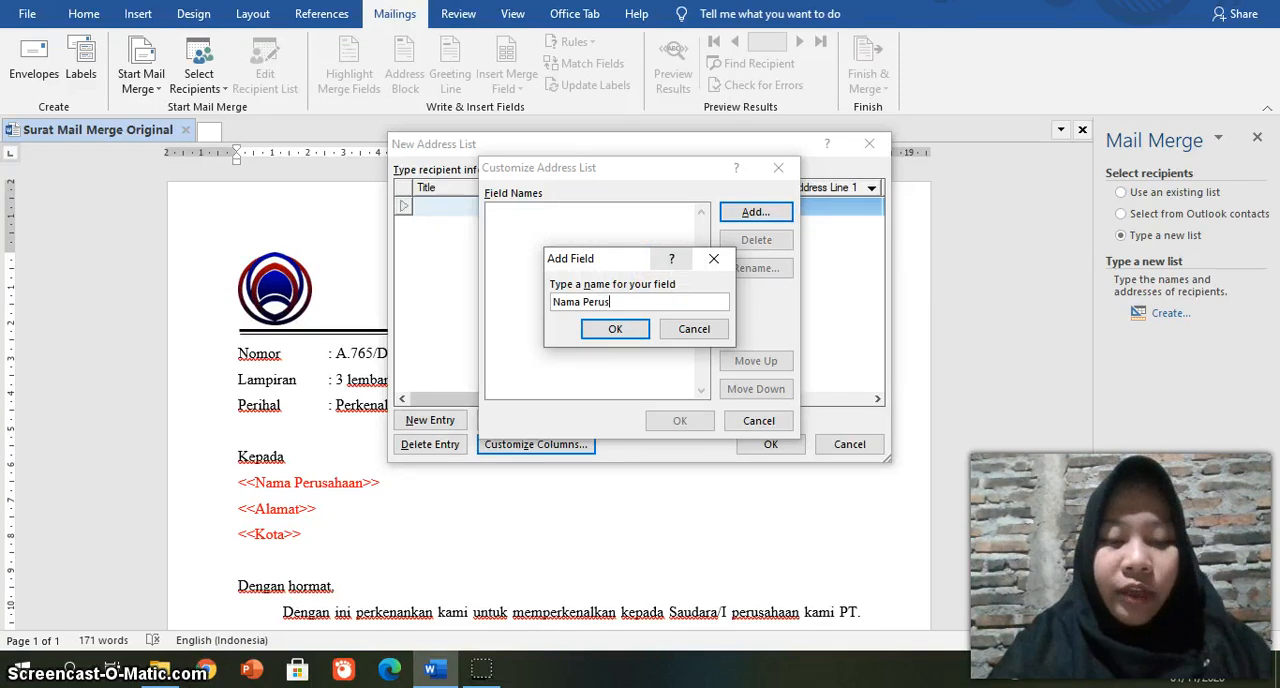
pyautogui.click(607, 330)
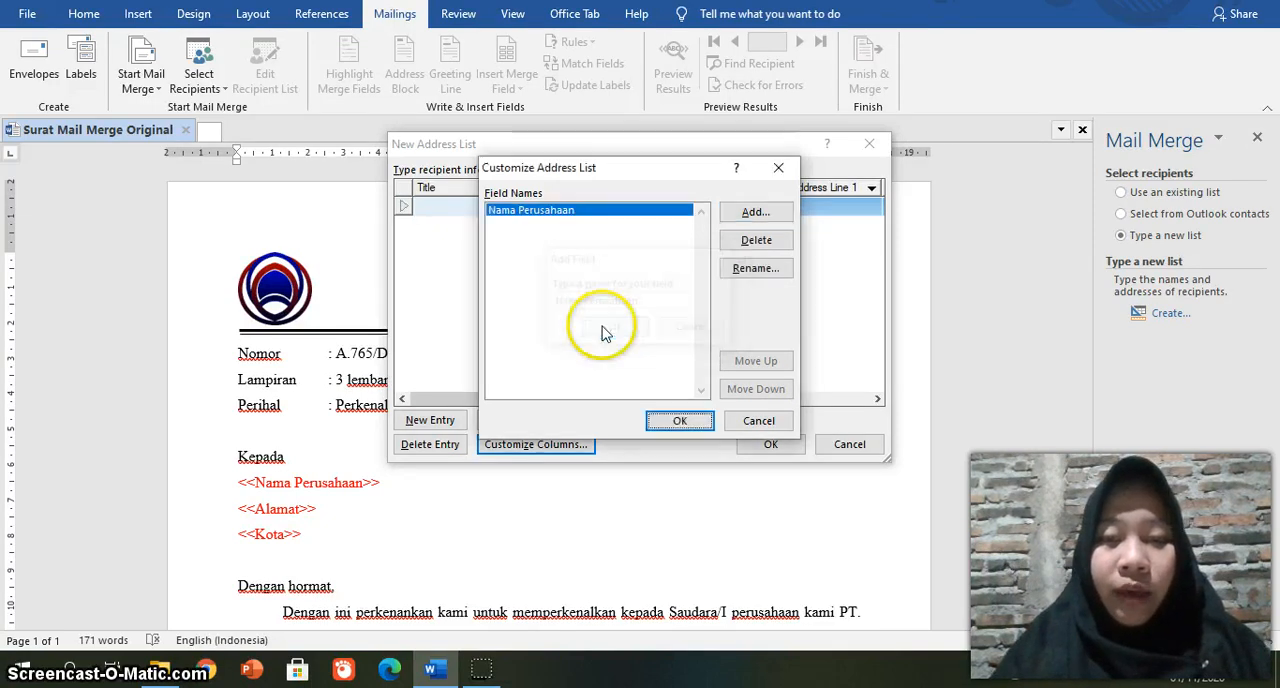
pyautogui.click(756, 216)
pyautogui.write('Al')
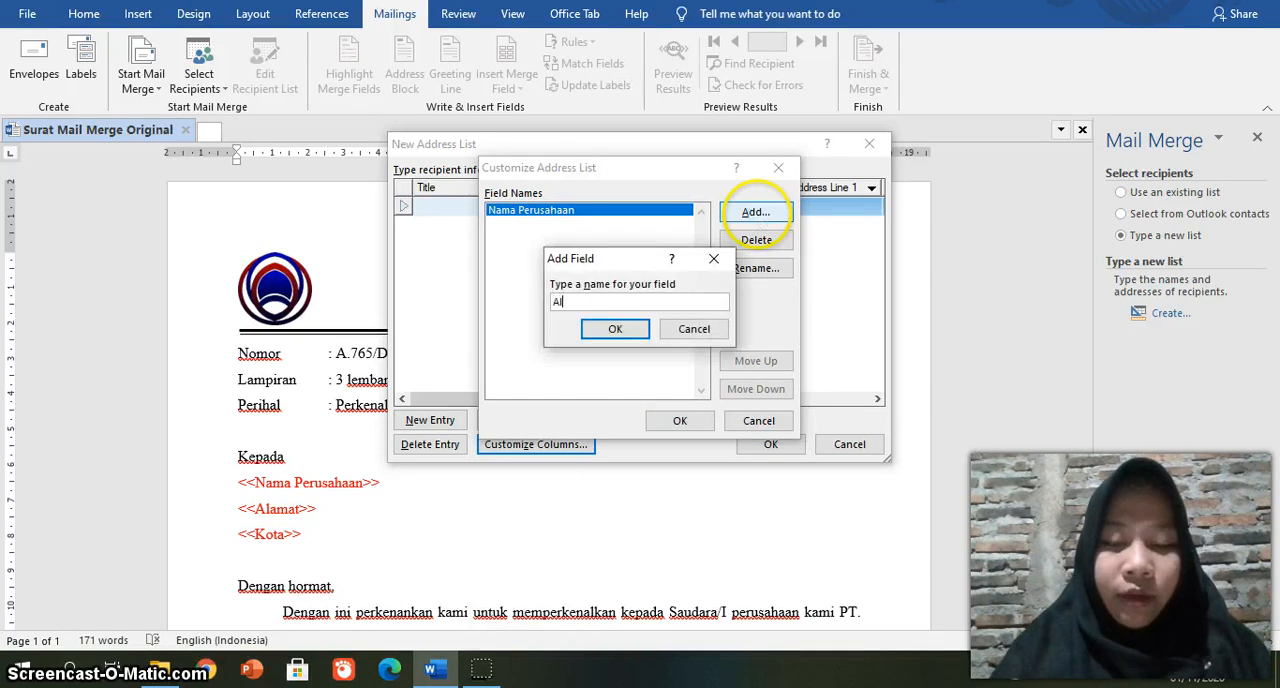
pyautogui.write('amat')
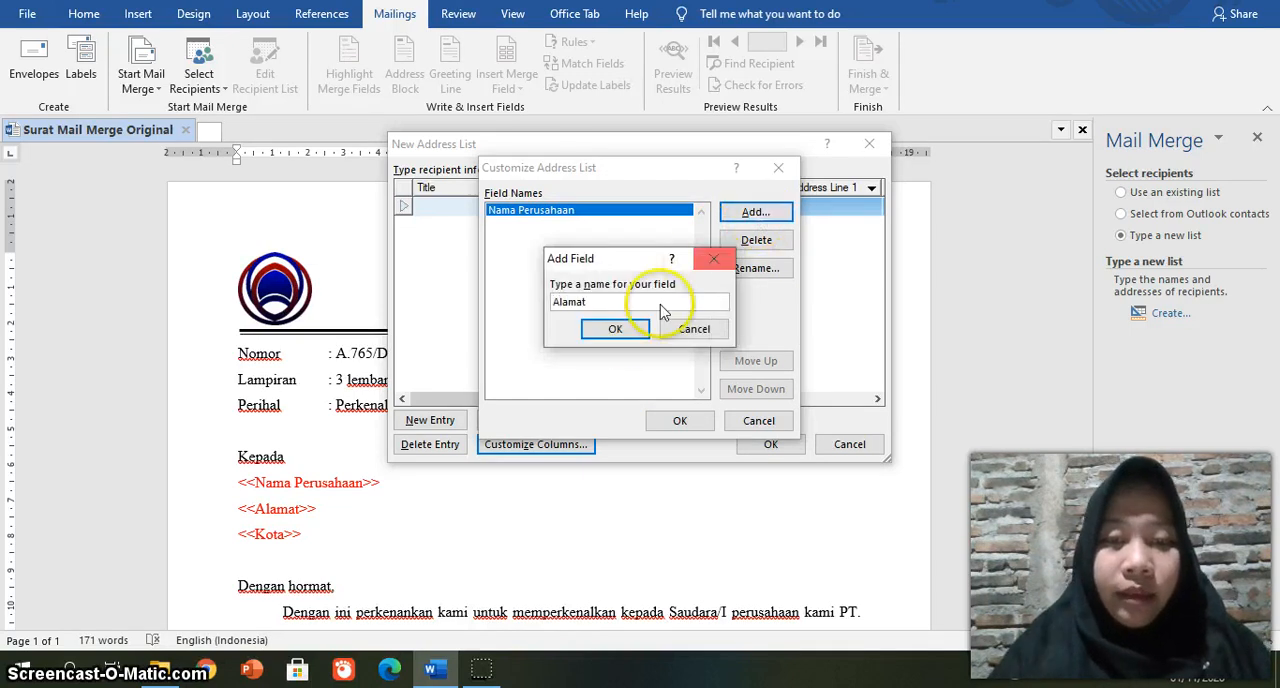
pyautogui.click(615, 329)
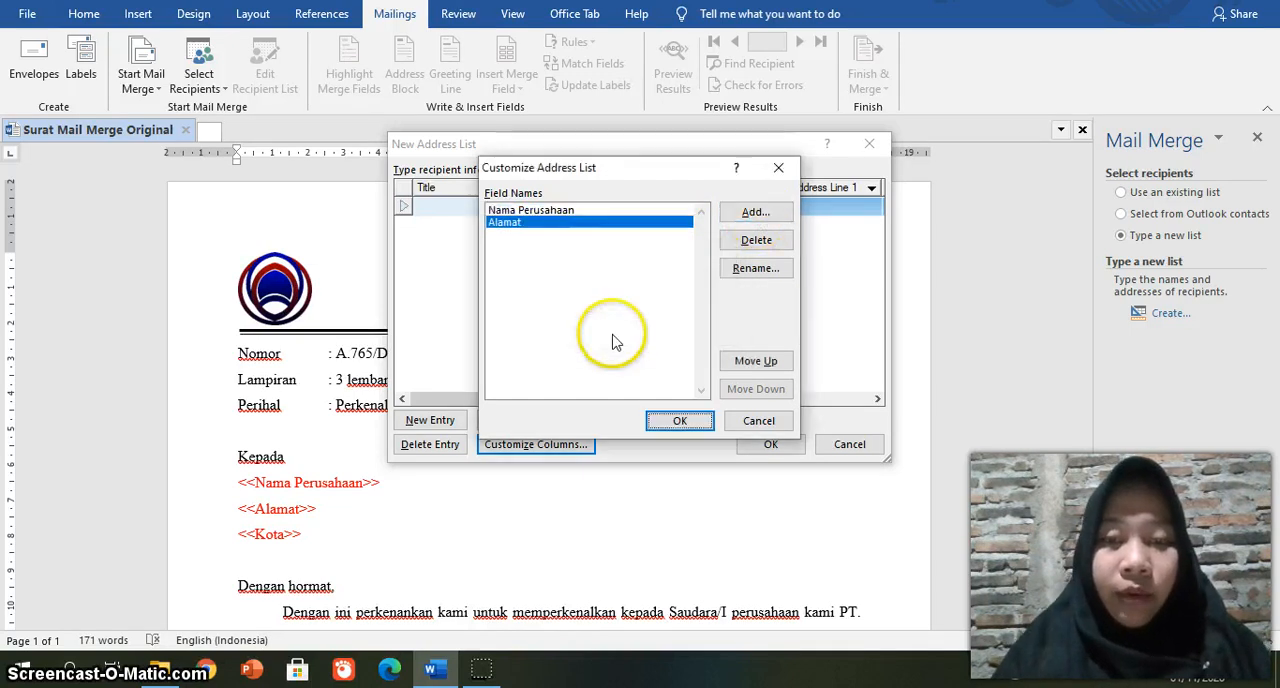
# Step: Add the custom field Kota to the address list's columns and apply the customized columns
pyautogui.click(755, 214)
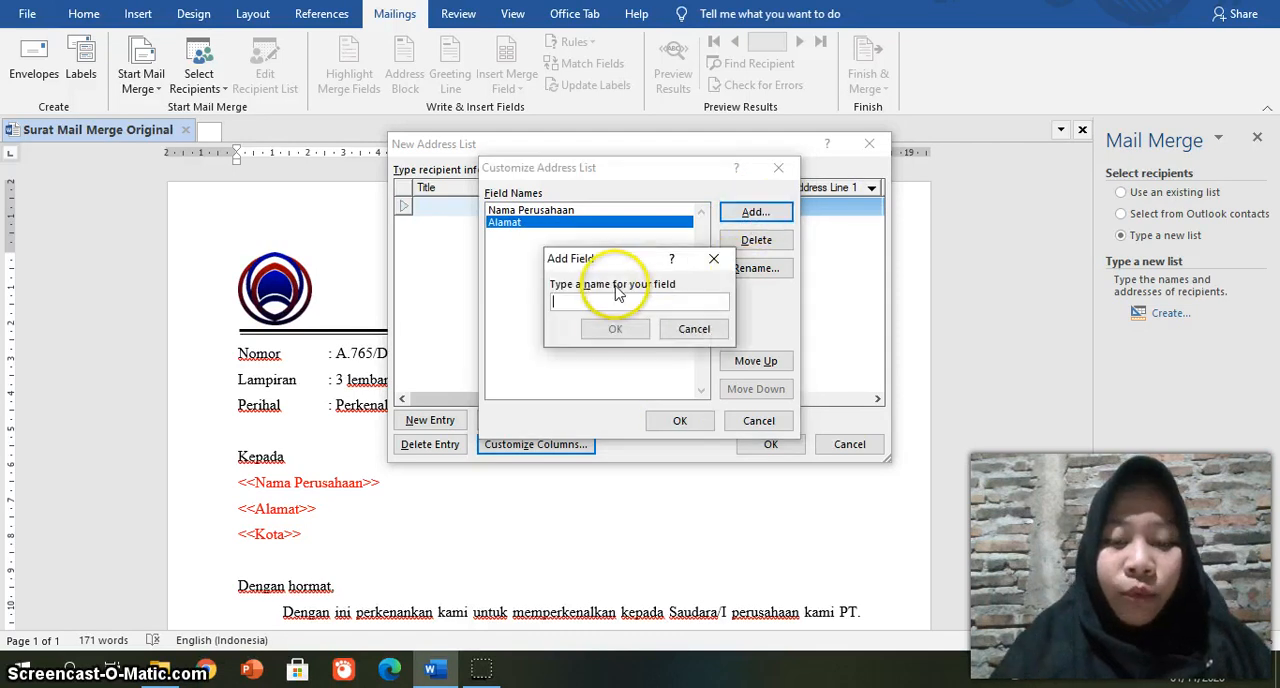
pyautogui.write('Kota')
pyautogui.click(615, 330)
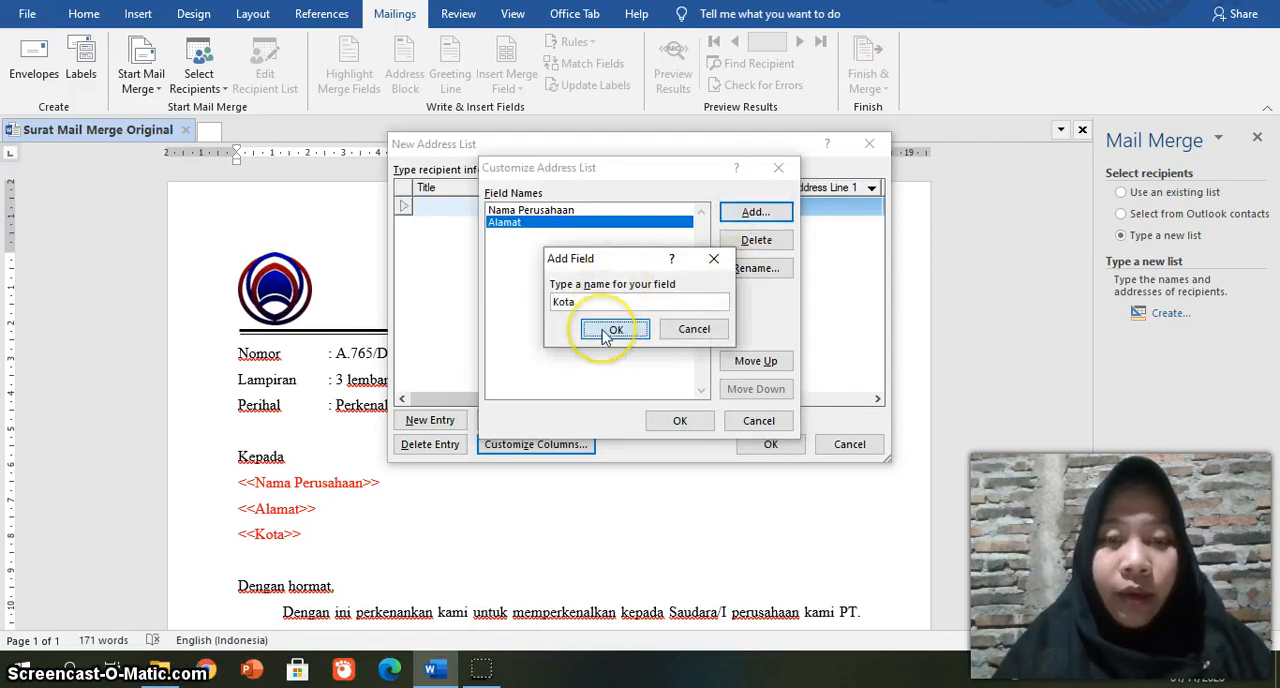
pyautogui.click(679, 420)
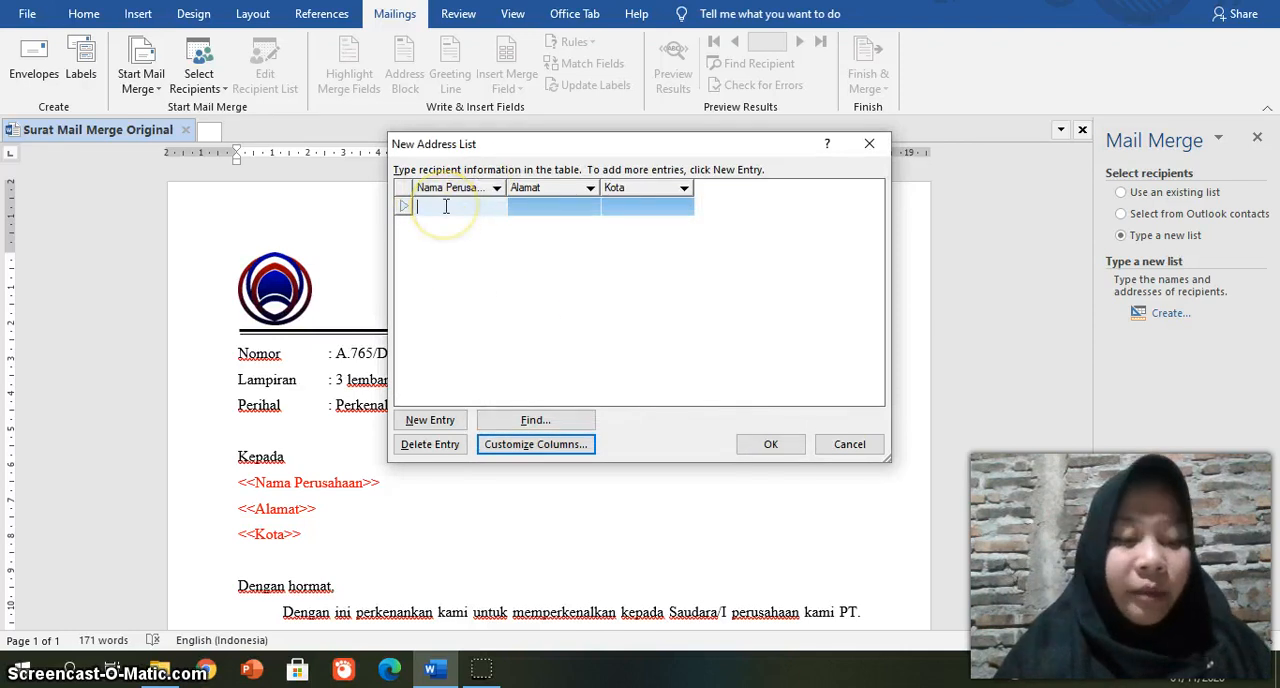
# Step: Enter PT. MEGANTARA as the Nama Perusahaan of the first recipient entry
pyautogui.write('PT')
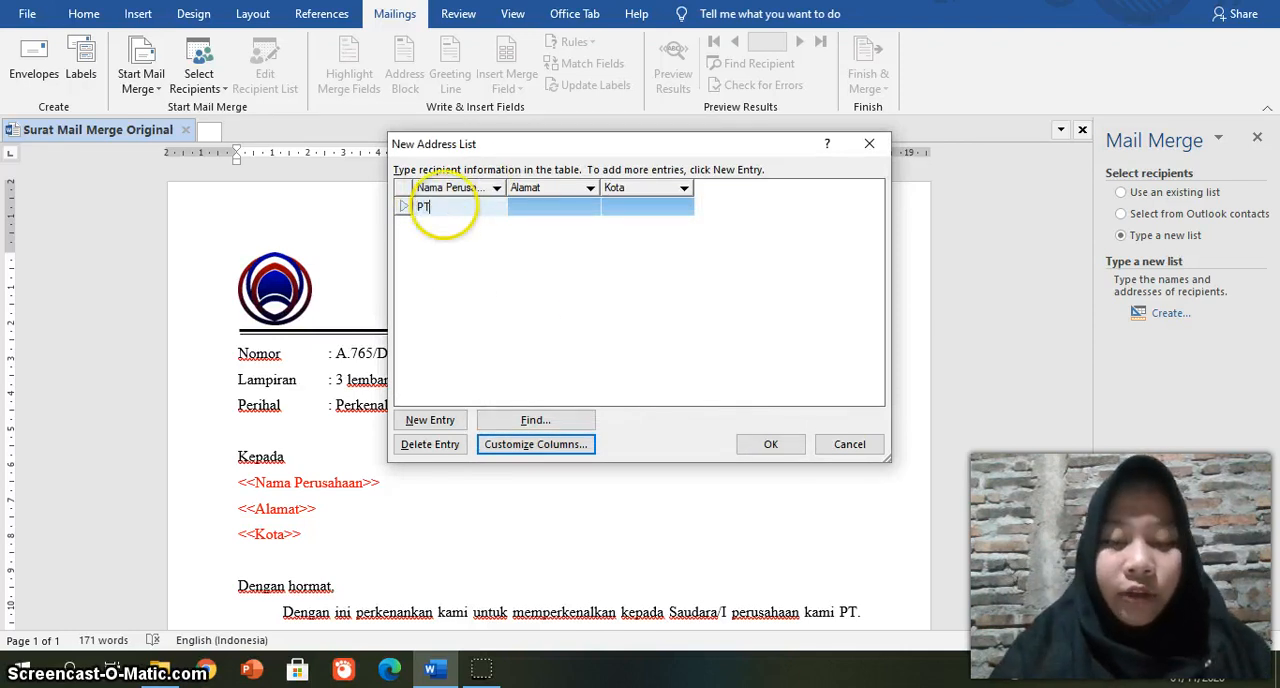
pyautogui.write('. MEGANTA')
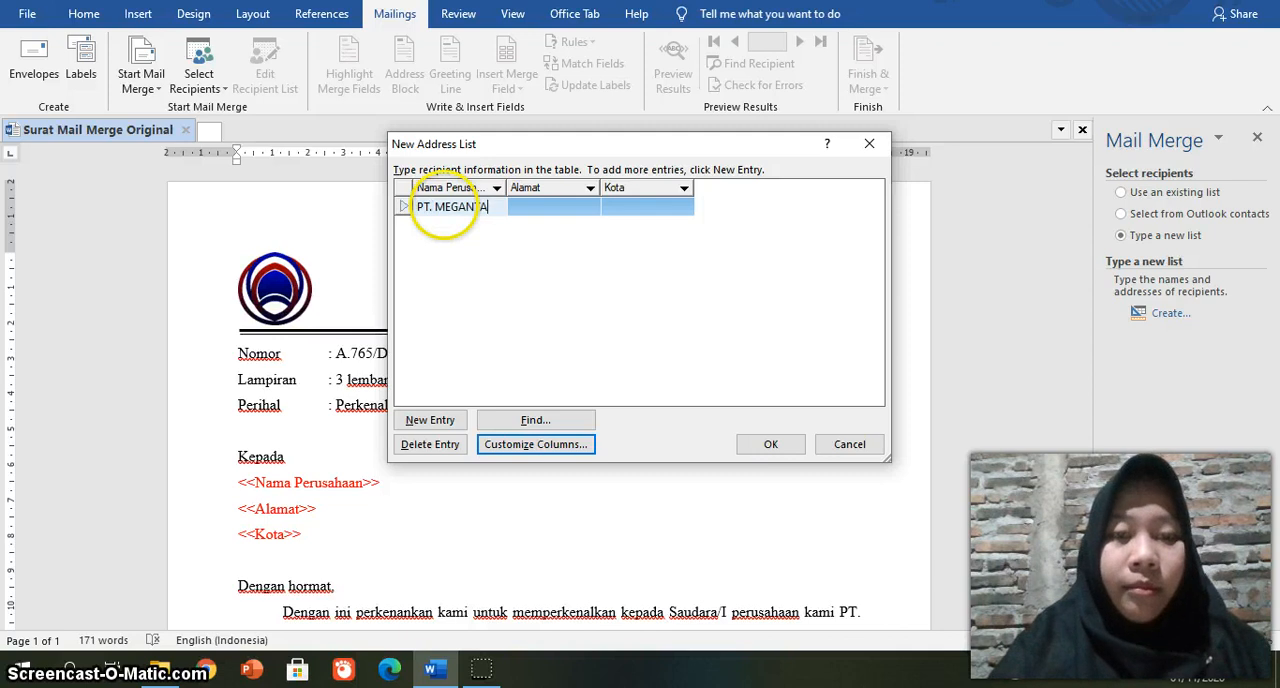
pyautogui.write('RA')
# Step: Fill in the first recipient's street address under Alamat and set Kota to Bandung
pyautogui.click(530, 205)
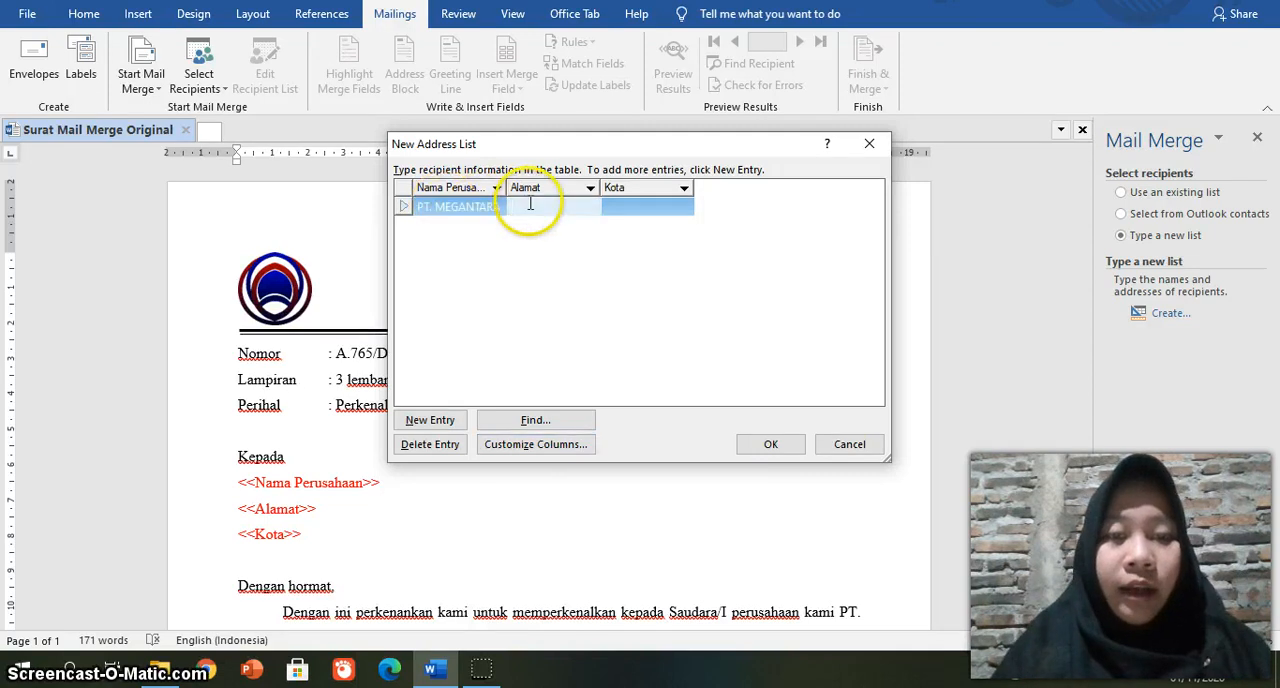
pyautogui.write('J')
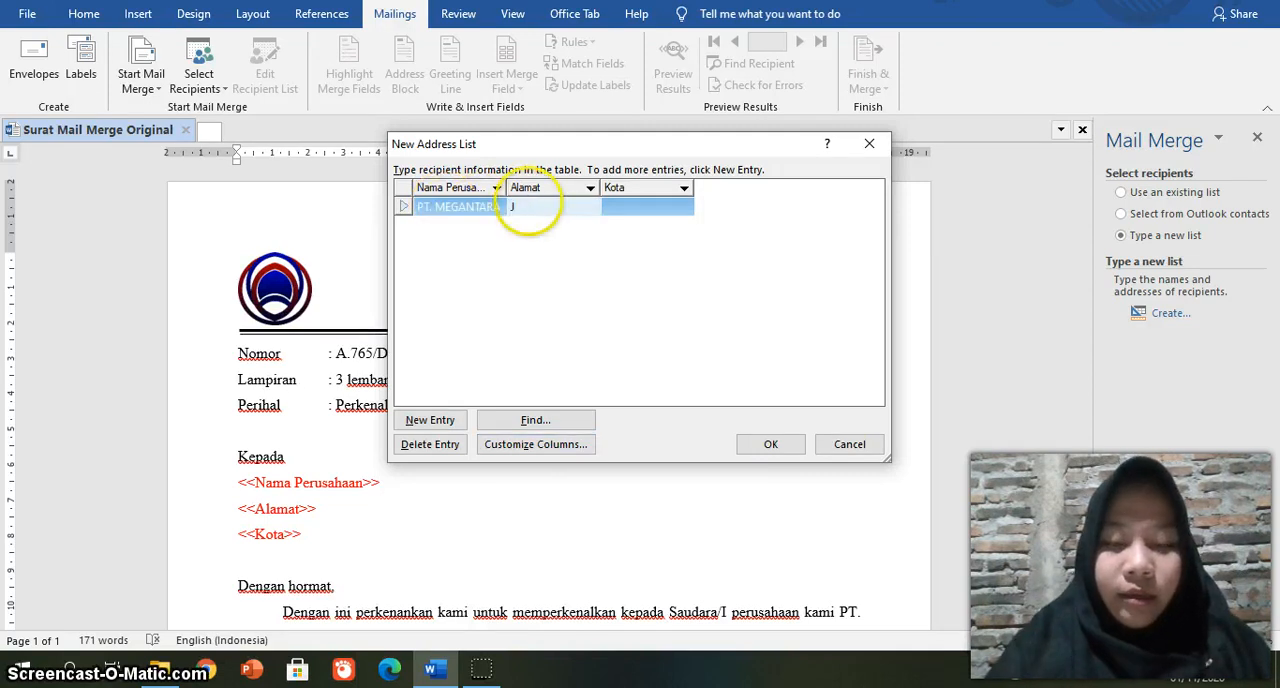
pyautogui.write('l. ')
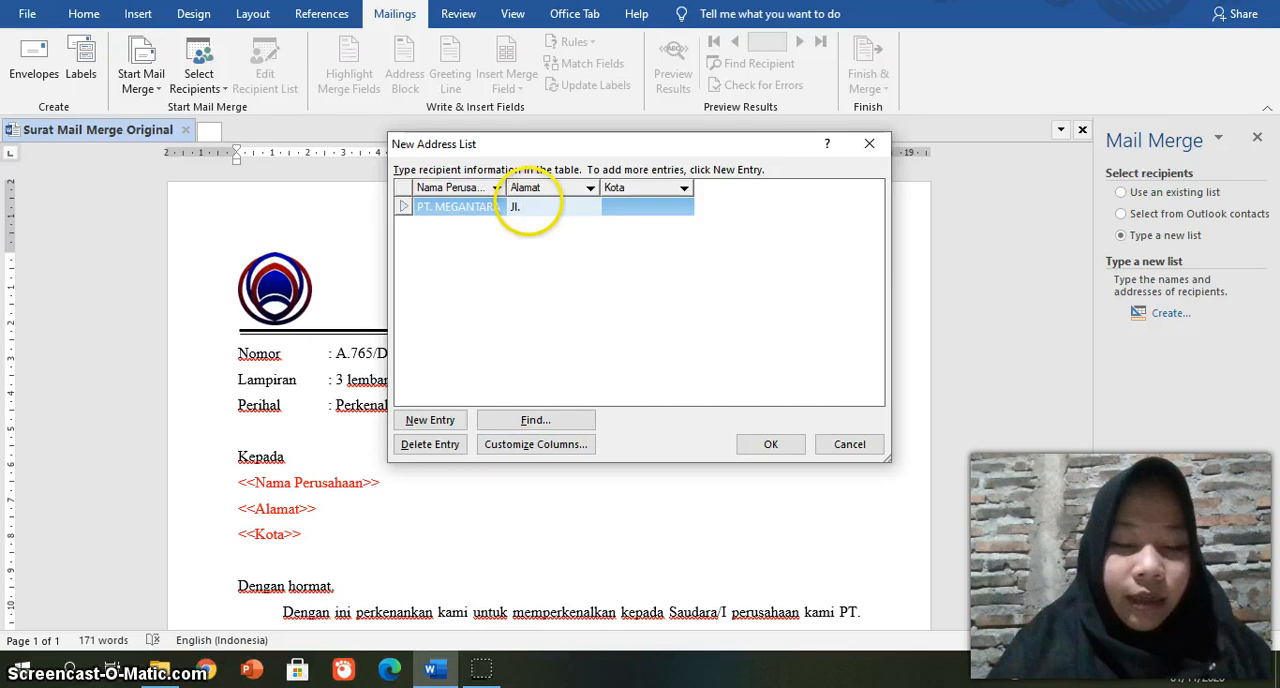
pyautogui.write('Casab')
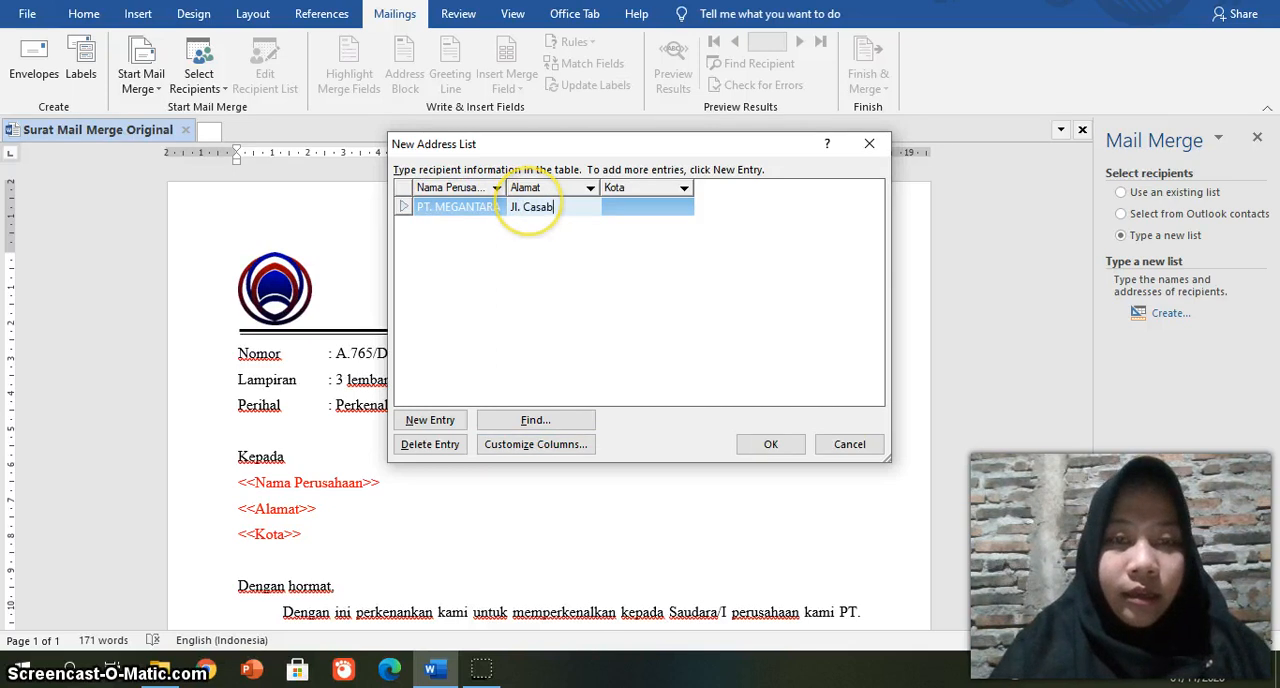
pyautogui.write('lanca')
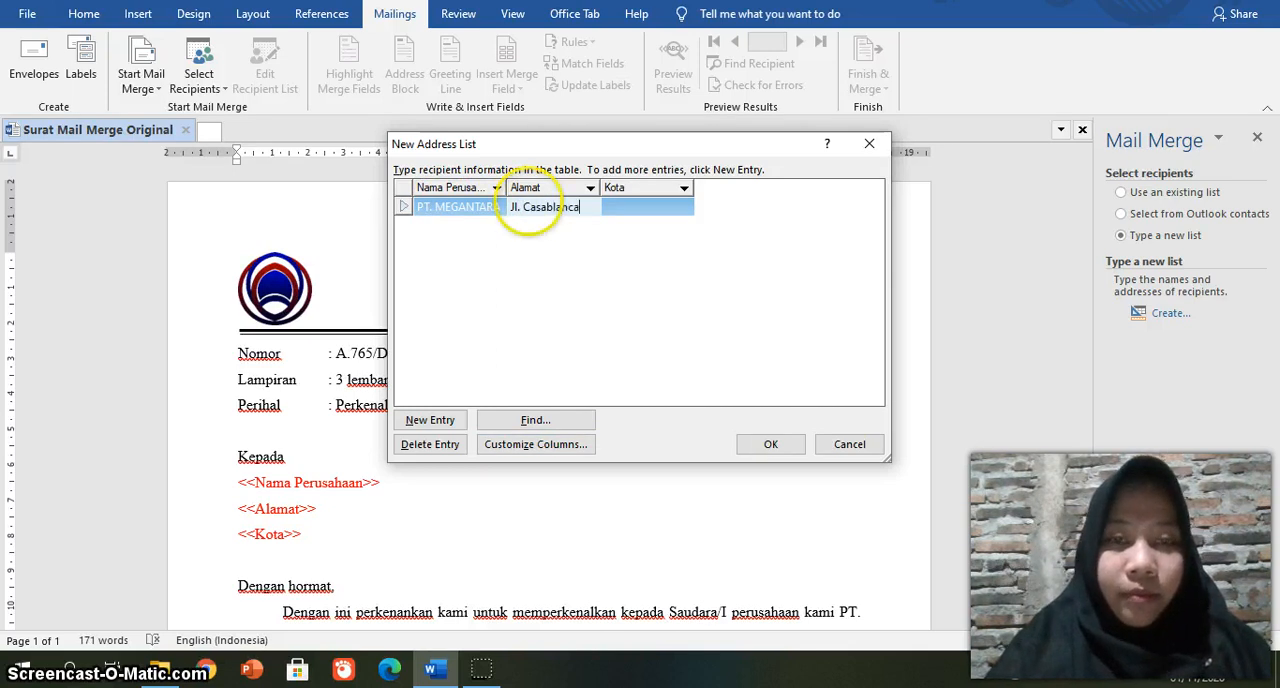
pyautogui.write(' No.')
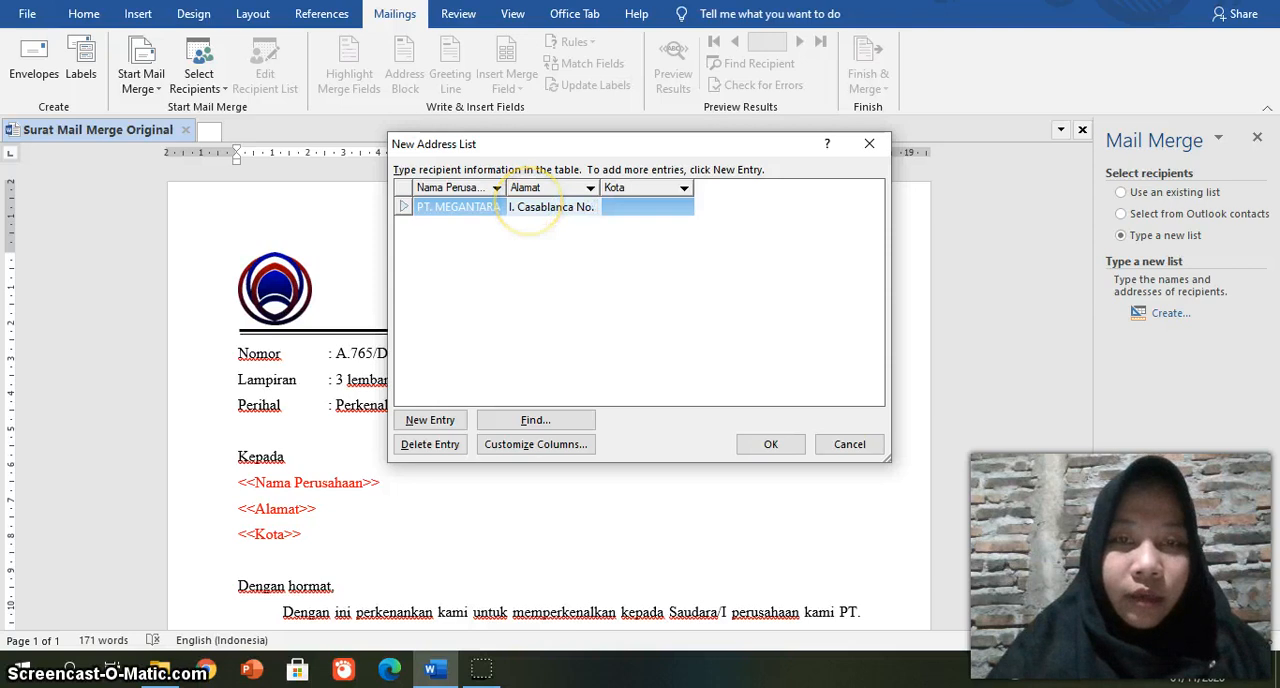
pyautogui.write(' 56')
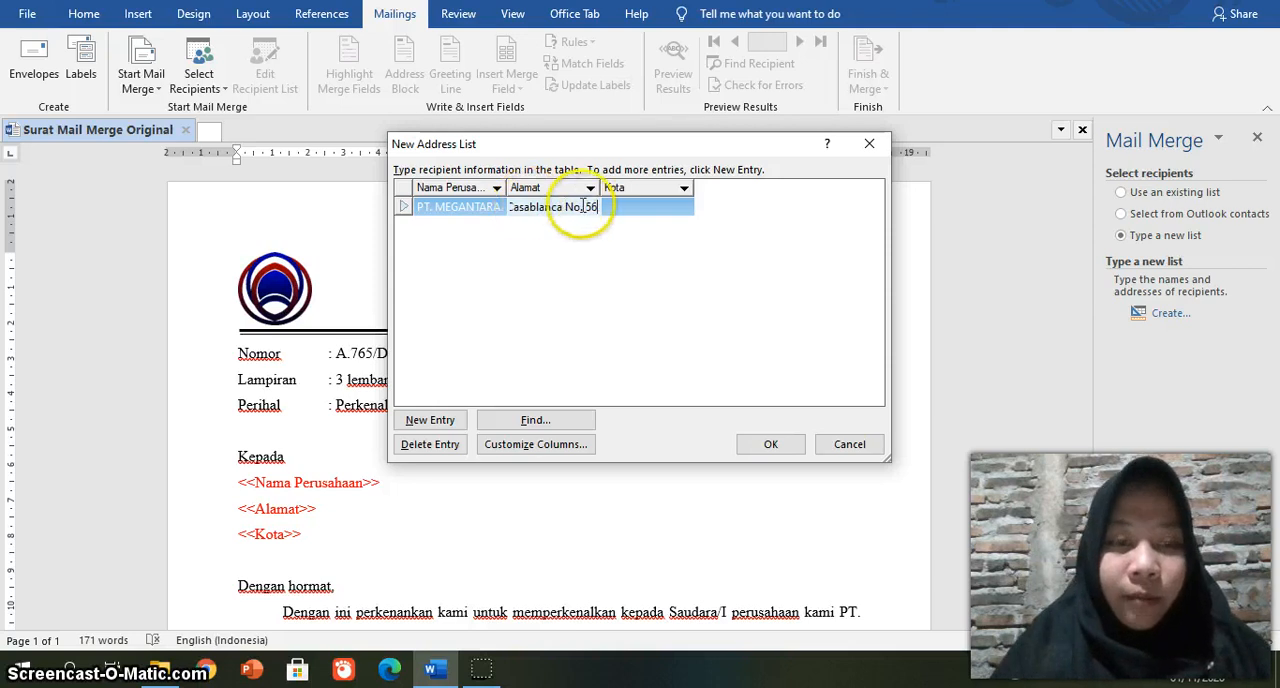
pyautogui.click(667, 207)
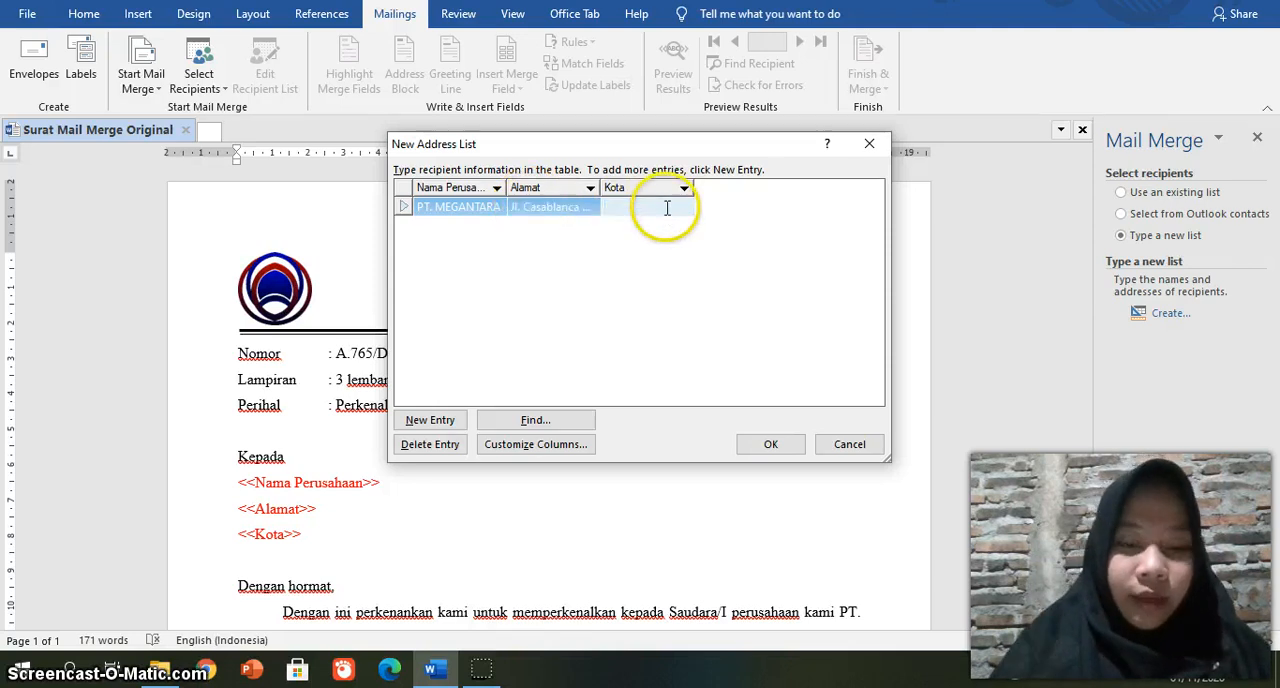
pyautogui.write('Bandung')
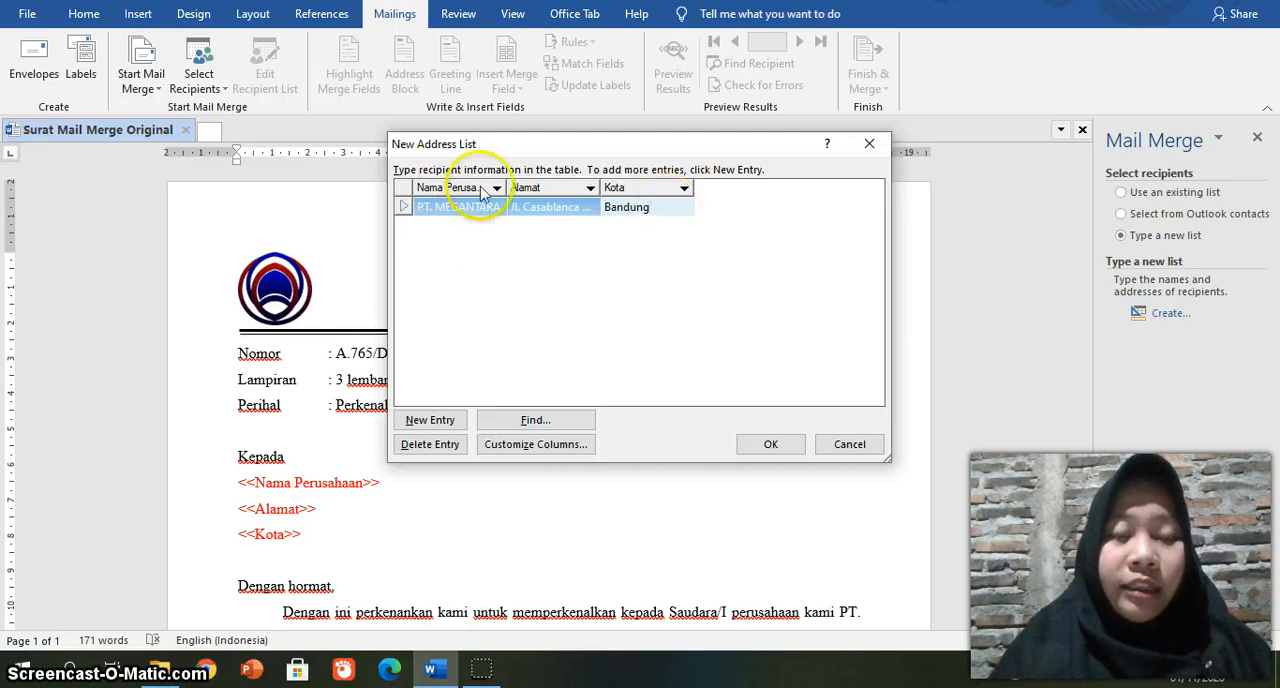
# Step: Add a second recipient entry with PT. ROCKET MANAJEMEN as the Nama Perusahaan
pyautogui.click(431, 422)
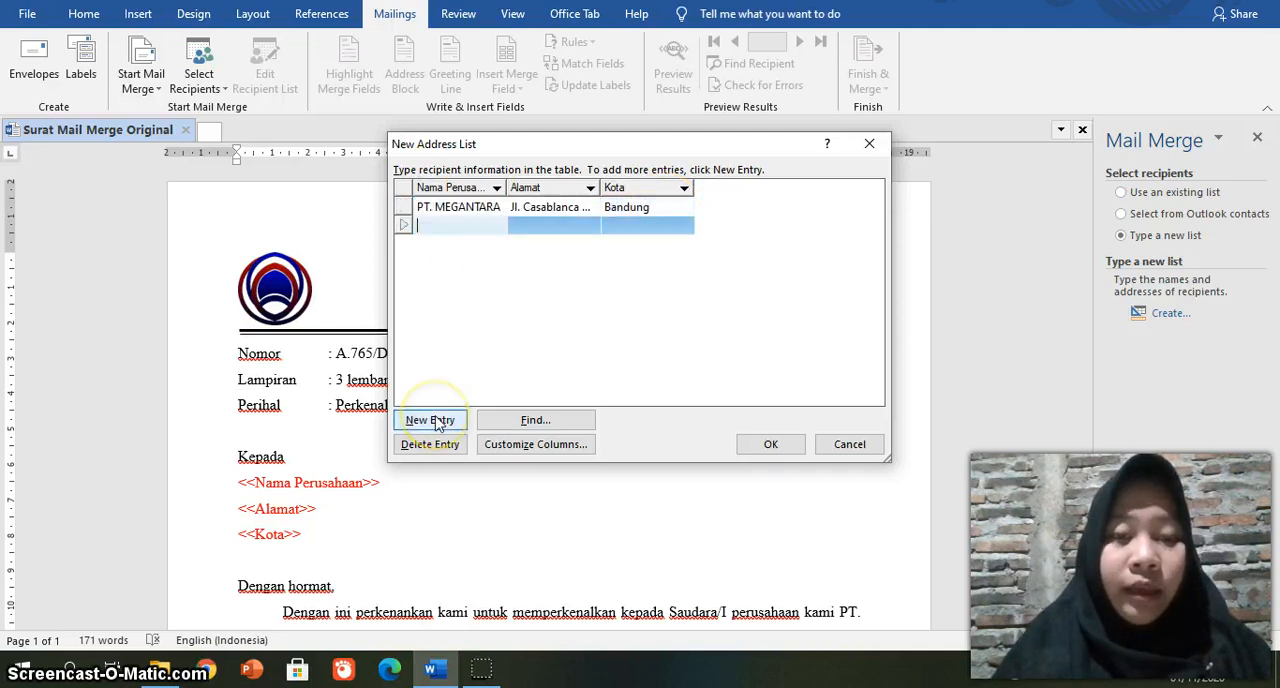
pyautogui.click(479, 316)
pyautogui.write('PT. ')
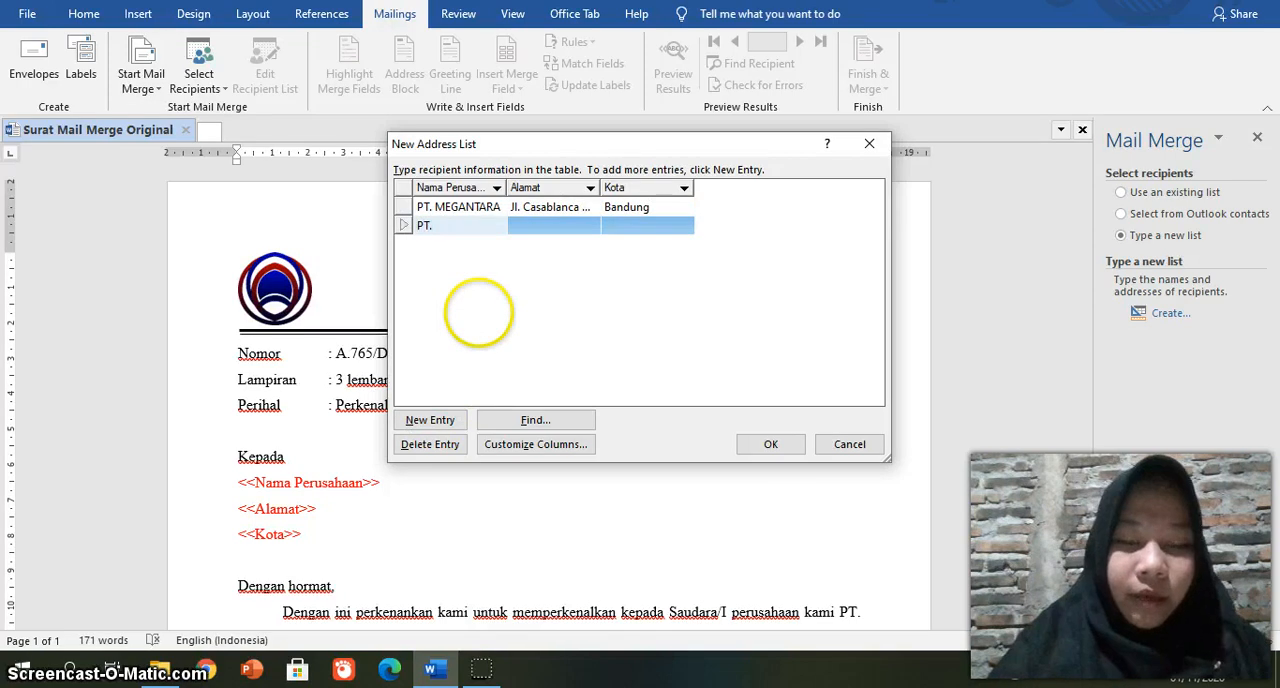
pyautogui.write('ROCKET mANAJMEN')
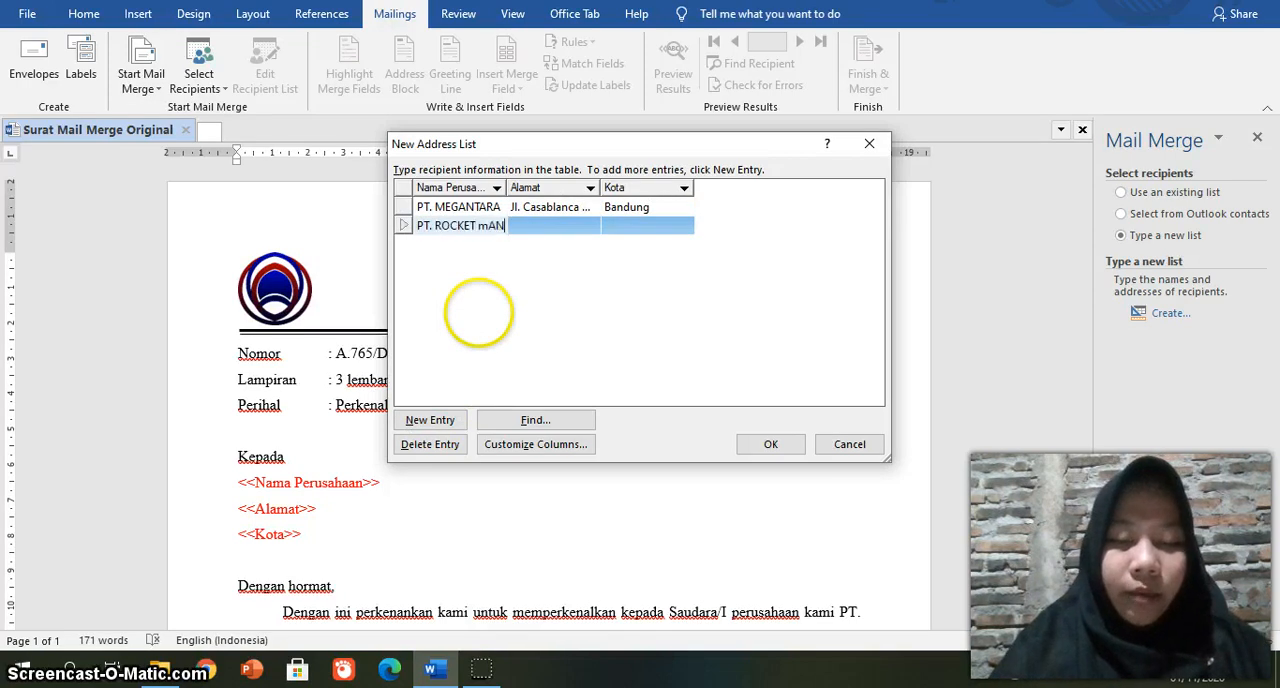
pyautogui.press('BackSpace')
pyautogui.press('BackSpace')
pyautogui.press('BackSpace')
pyautogui.press('BackSpace')
pyautogui.press('BackSpace')
pyautogui.press('BackSpace')
pyautogui.press('BackSpace')
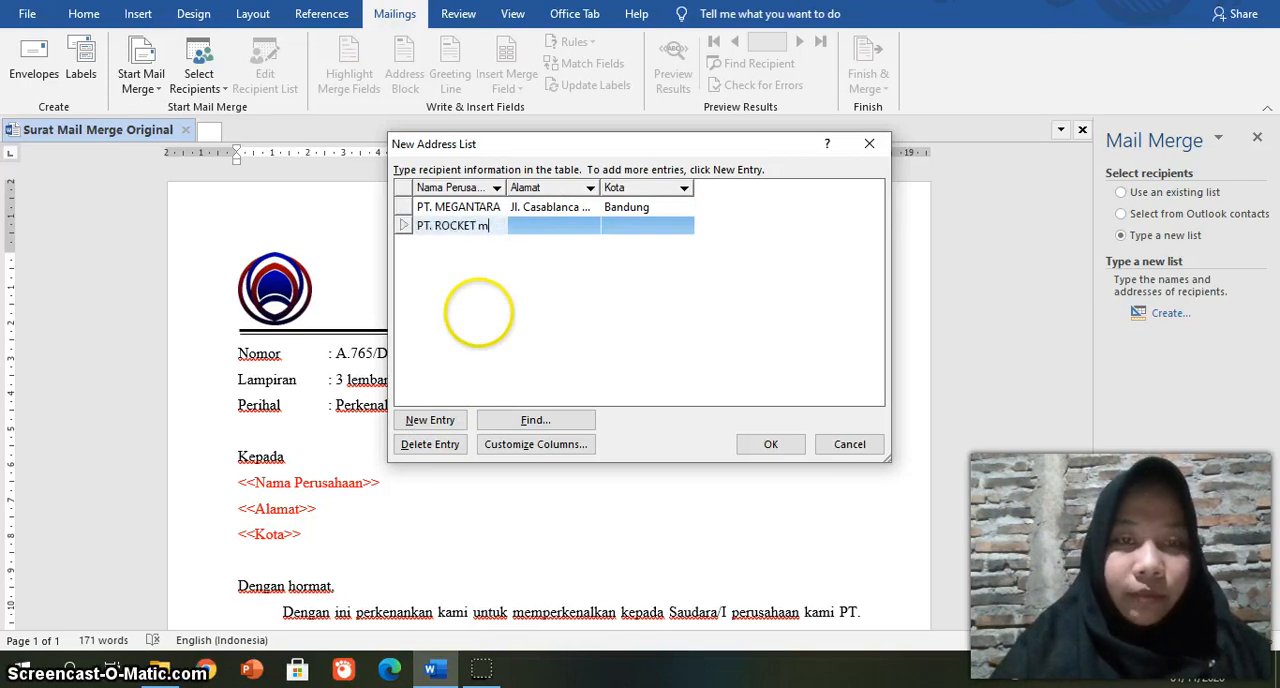
pyautogui.write('MANAJEMEN')
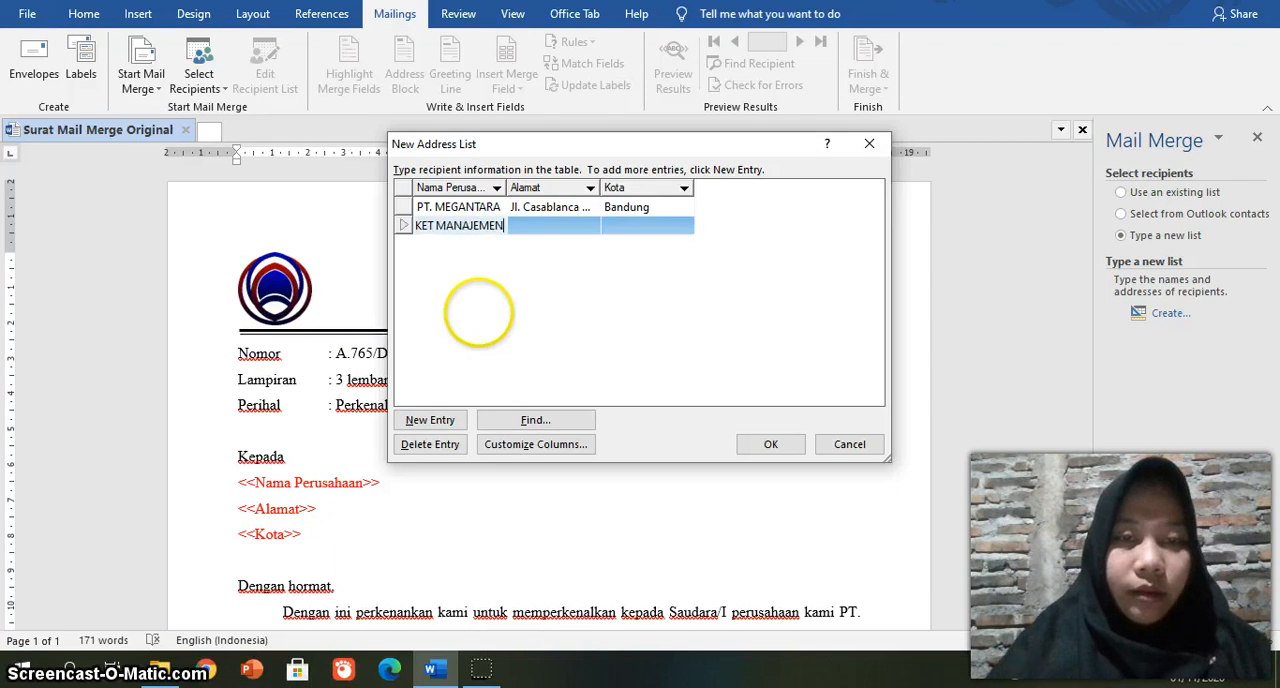
# Step: Fill in the second recipient's street address under Alamat and set Kota to Yogyakarta
pyautogui.click(537, 224)
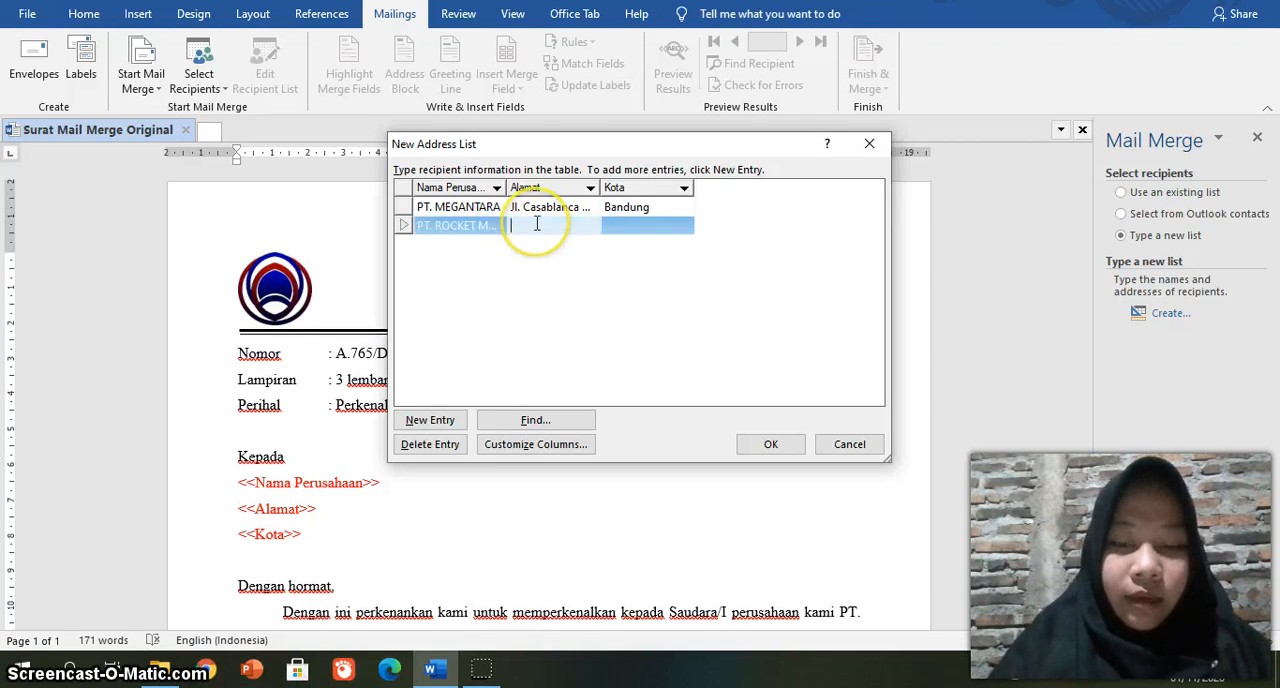
pyautogui.write('Jl. Solo Km')
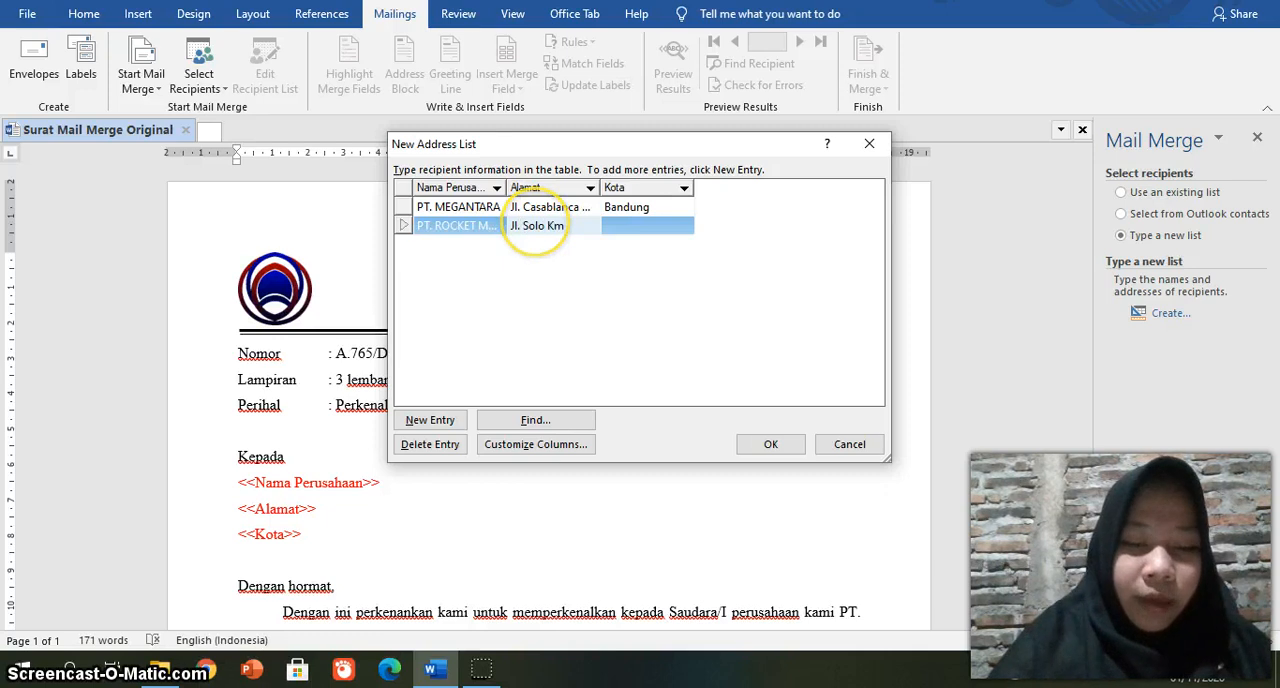
pyautogui.write('. 56')
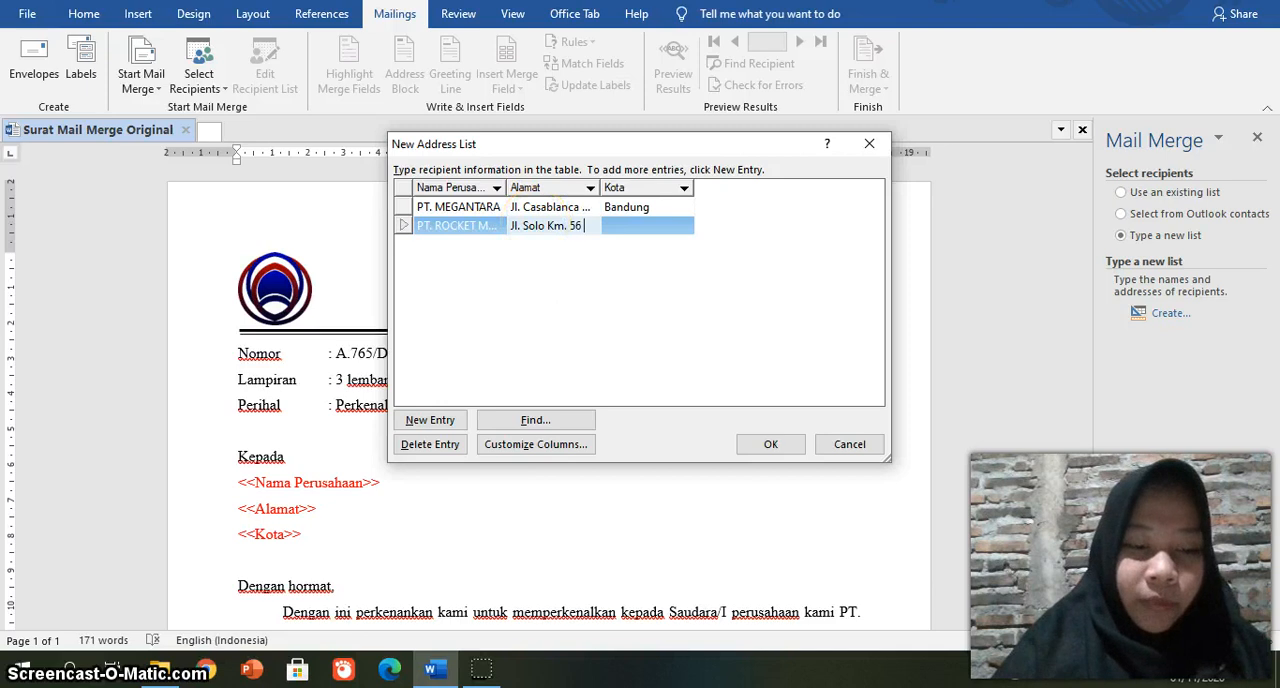
pyautogui.write(' Bantul')
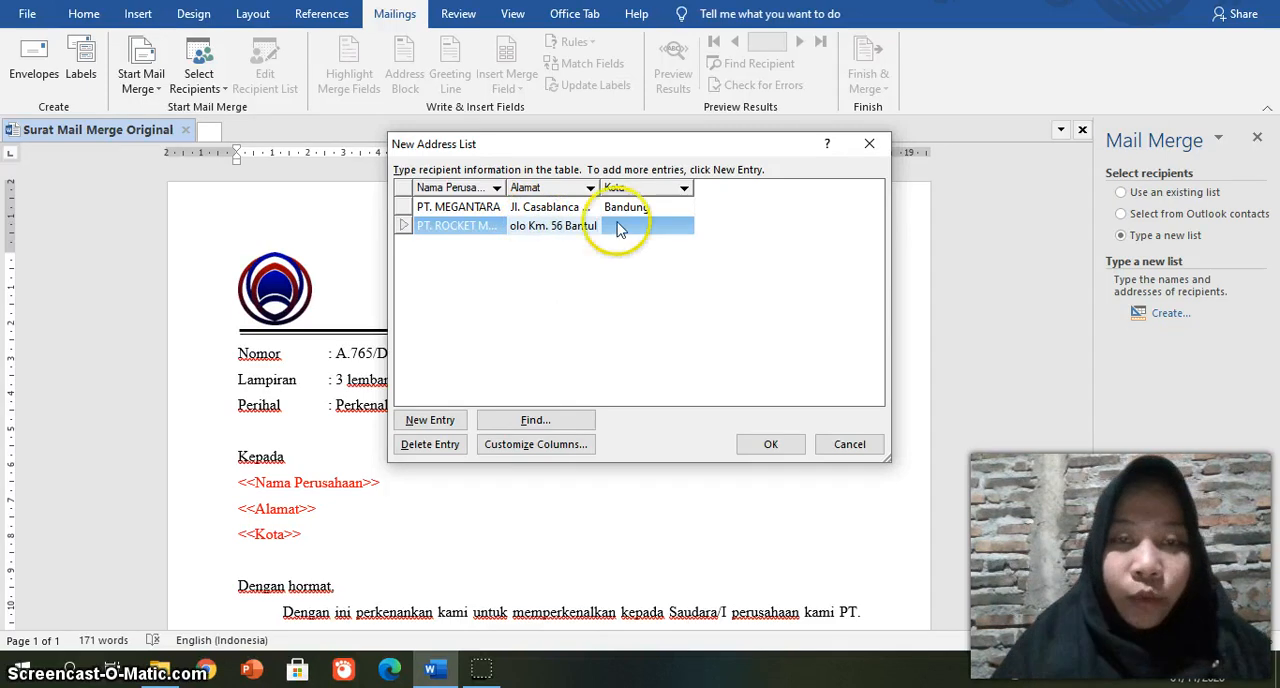
pyautogui.click(678, 225)
pyautogui.write('Yogyakarta')
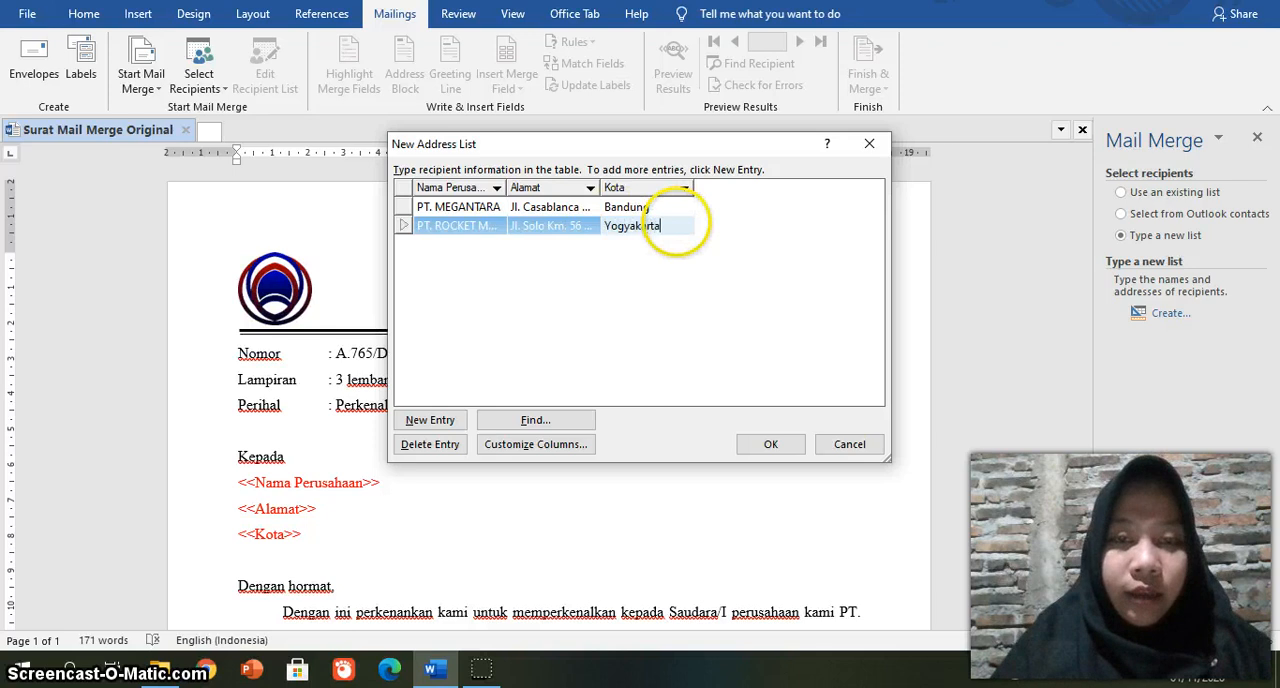
# Step: Add a third recipient entry with PT. BAHTERA SEJAHTERA as the Nama Perusahaan
pyautogui.click(432, 421)
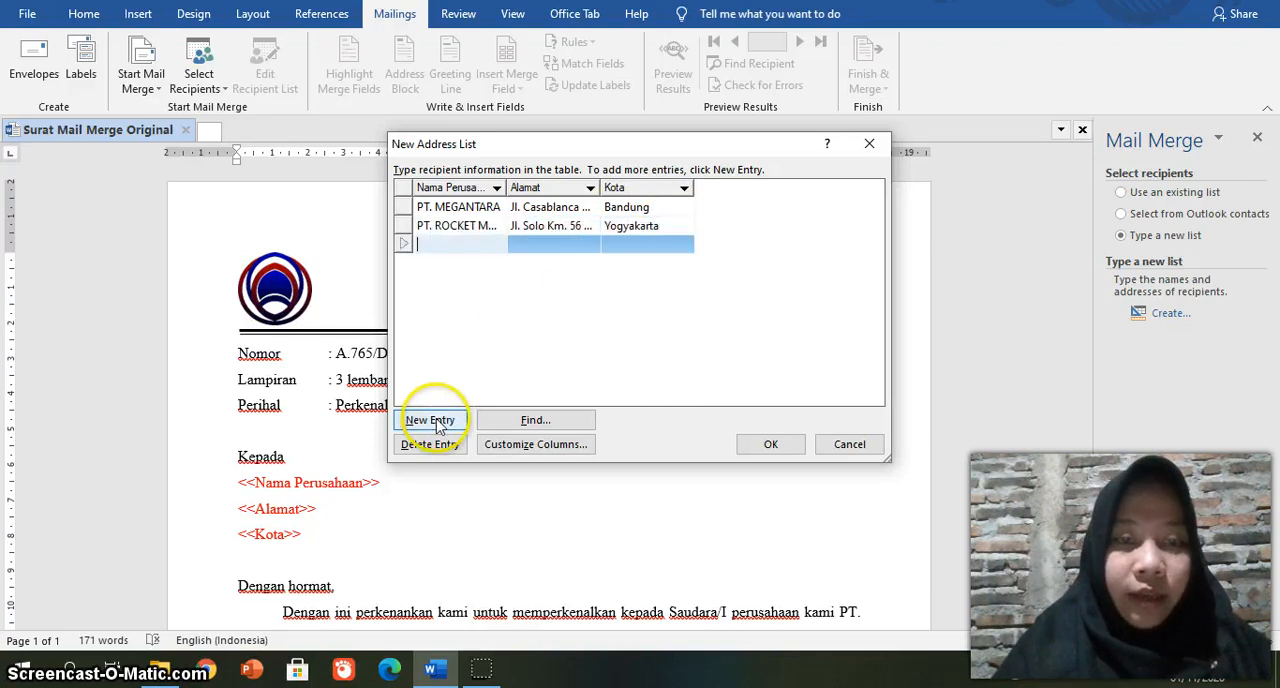
pyautogui.write('PT.')
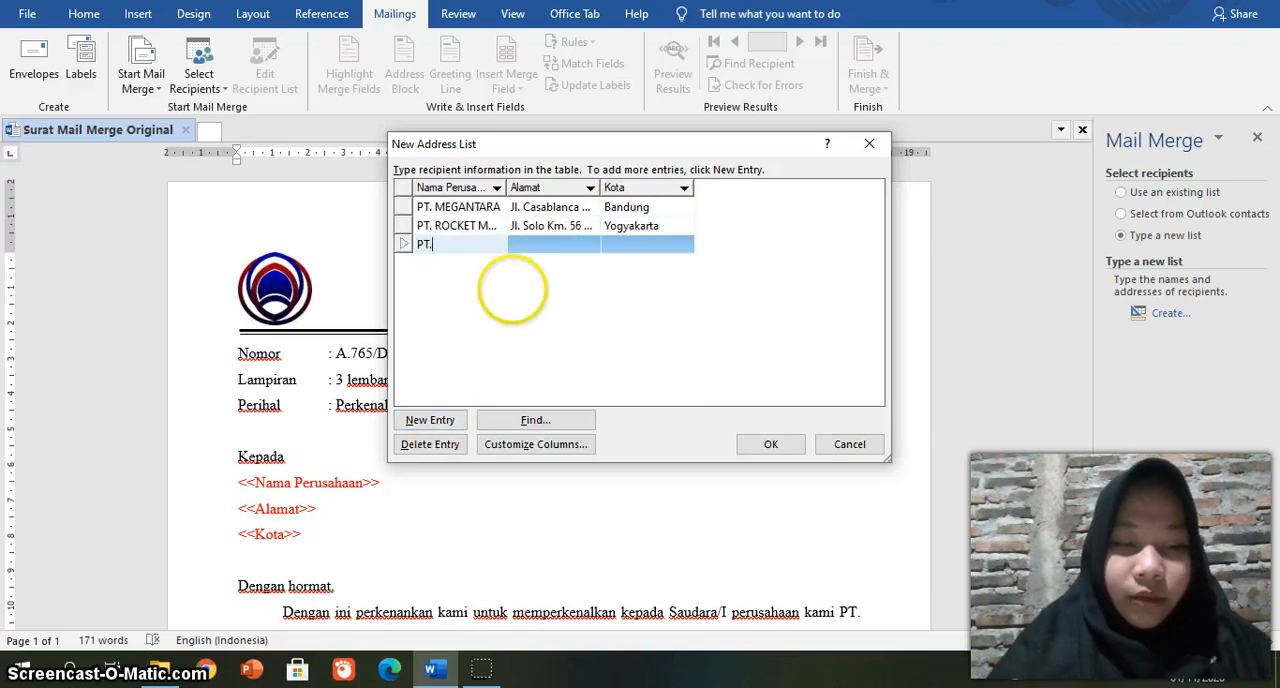
pyautogui.write(' BAHTE')
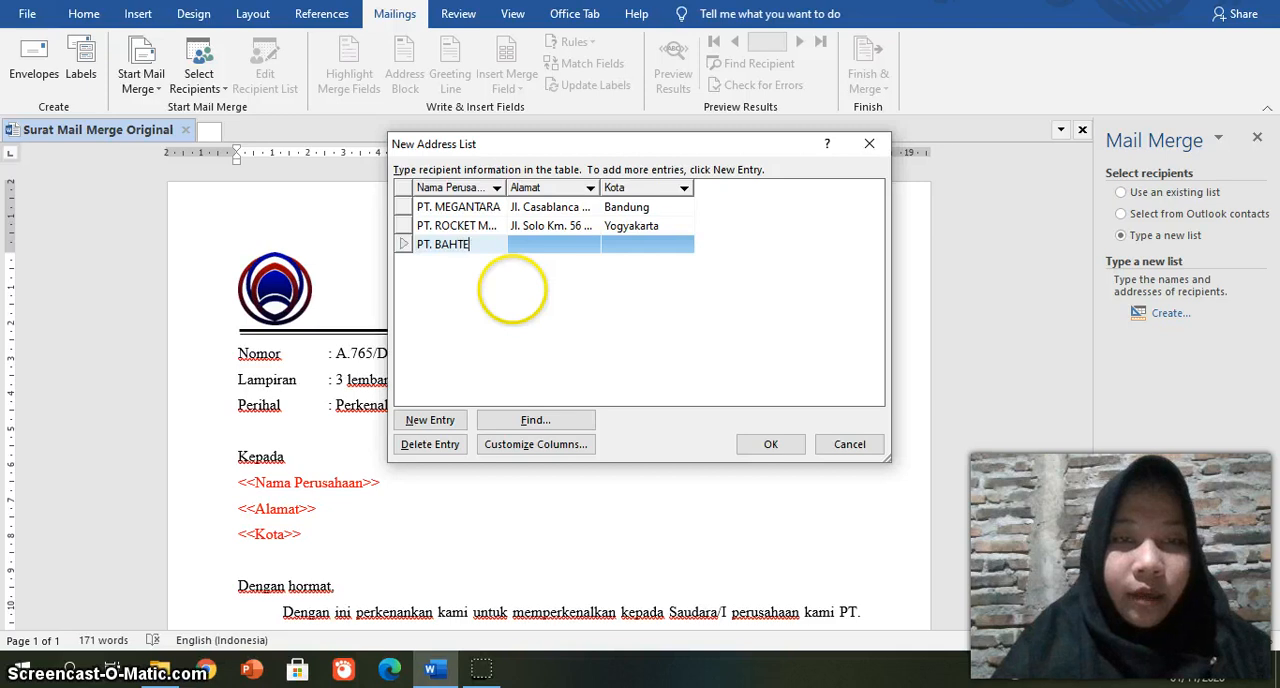
pyautogui.write('RA SEJAHTERA')
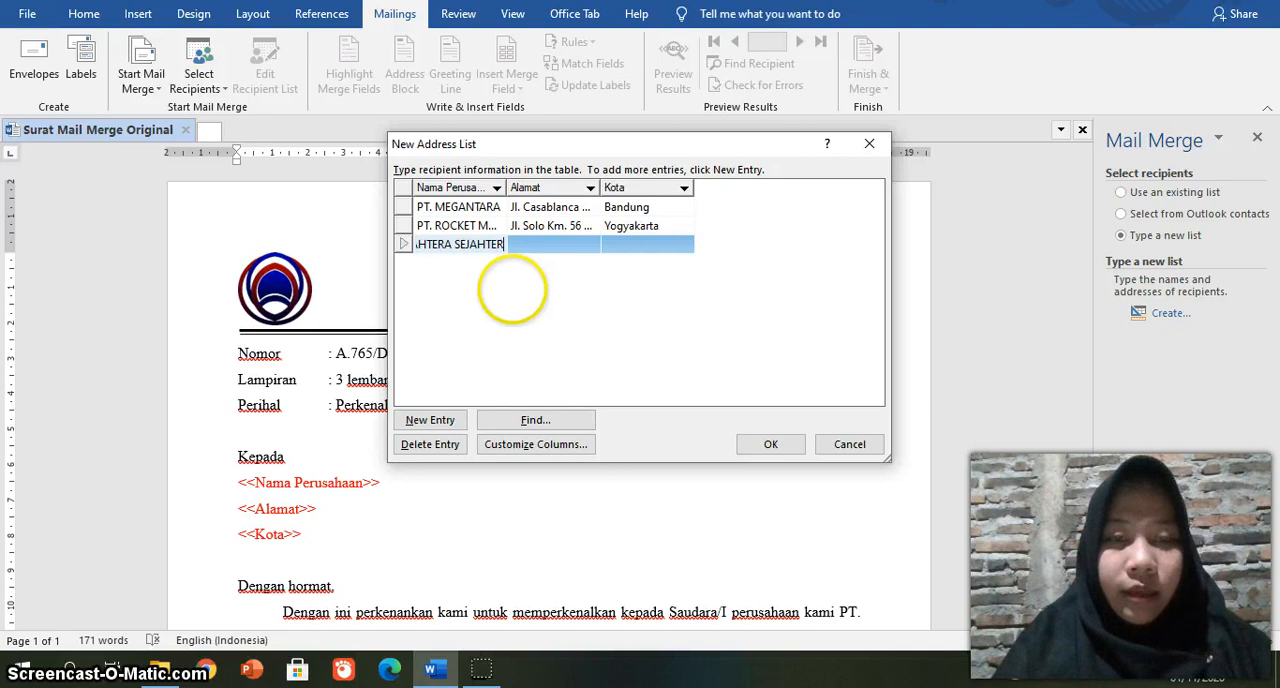
# Step: Fill in the third recipient's street address under Alamat, including the block, house number and district
pyautogui.click(556, 244)
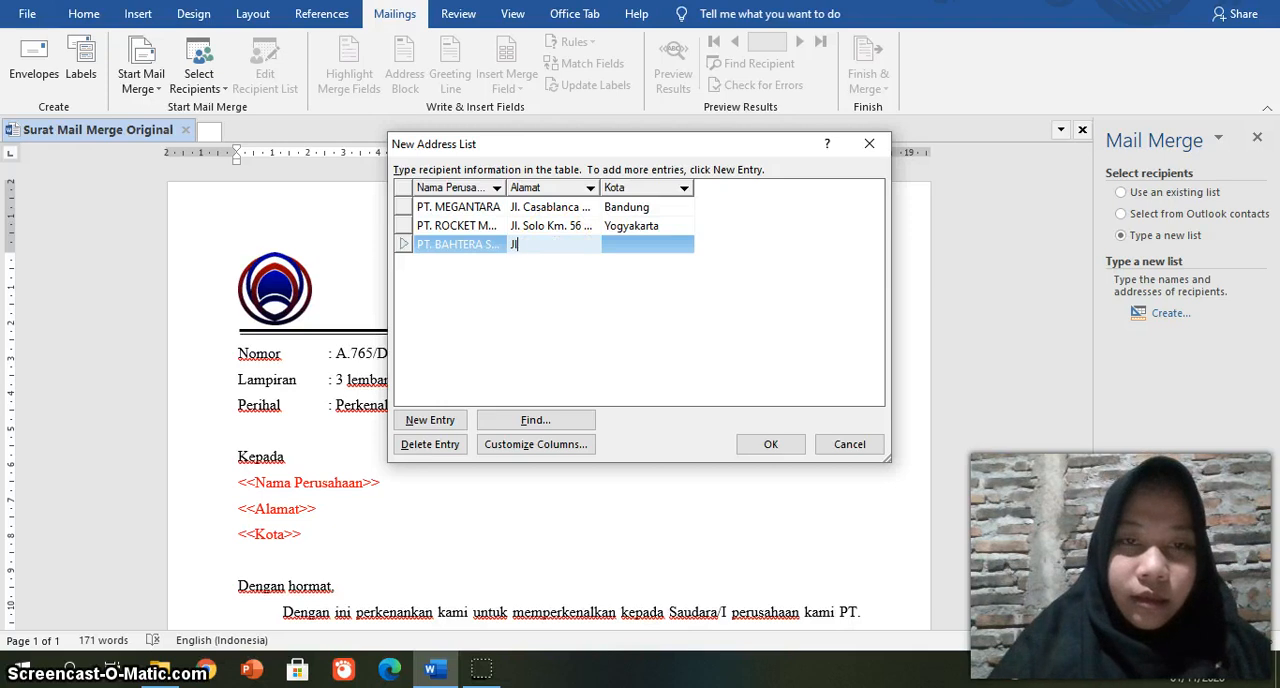
pyautogui.write('Jl. Simatupang')
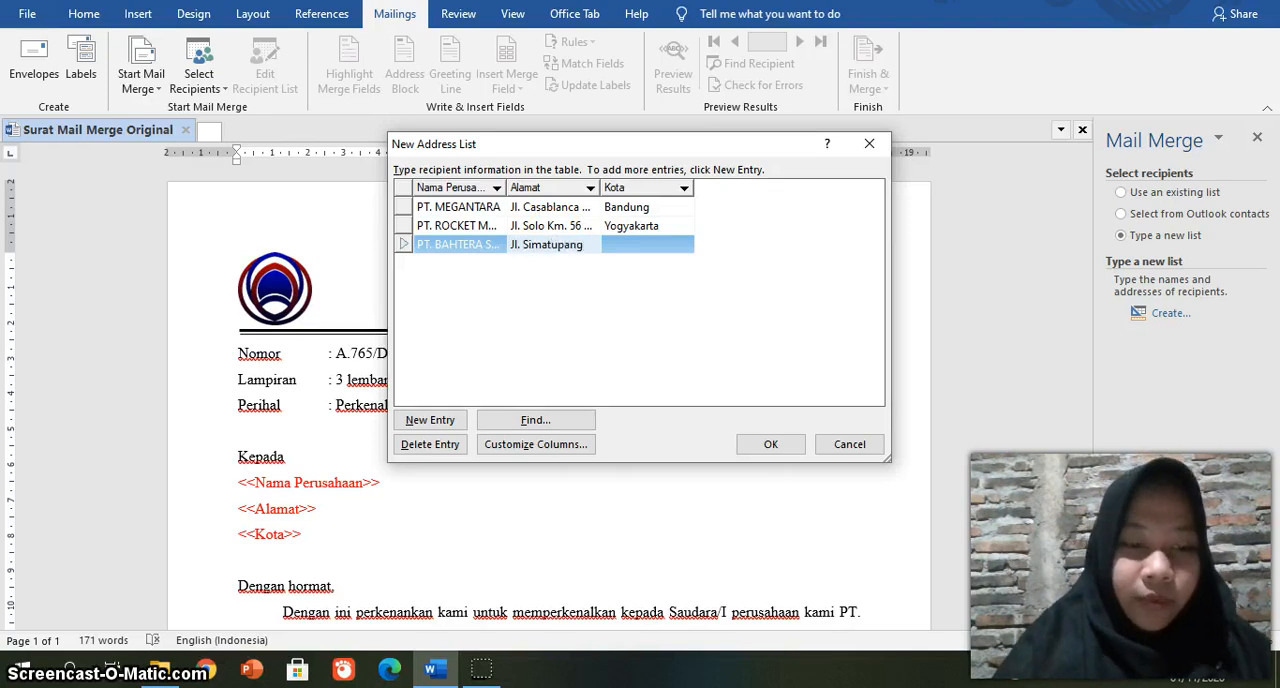
pyautogui.write(' Blok ')
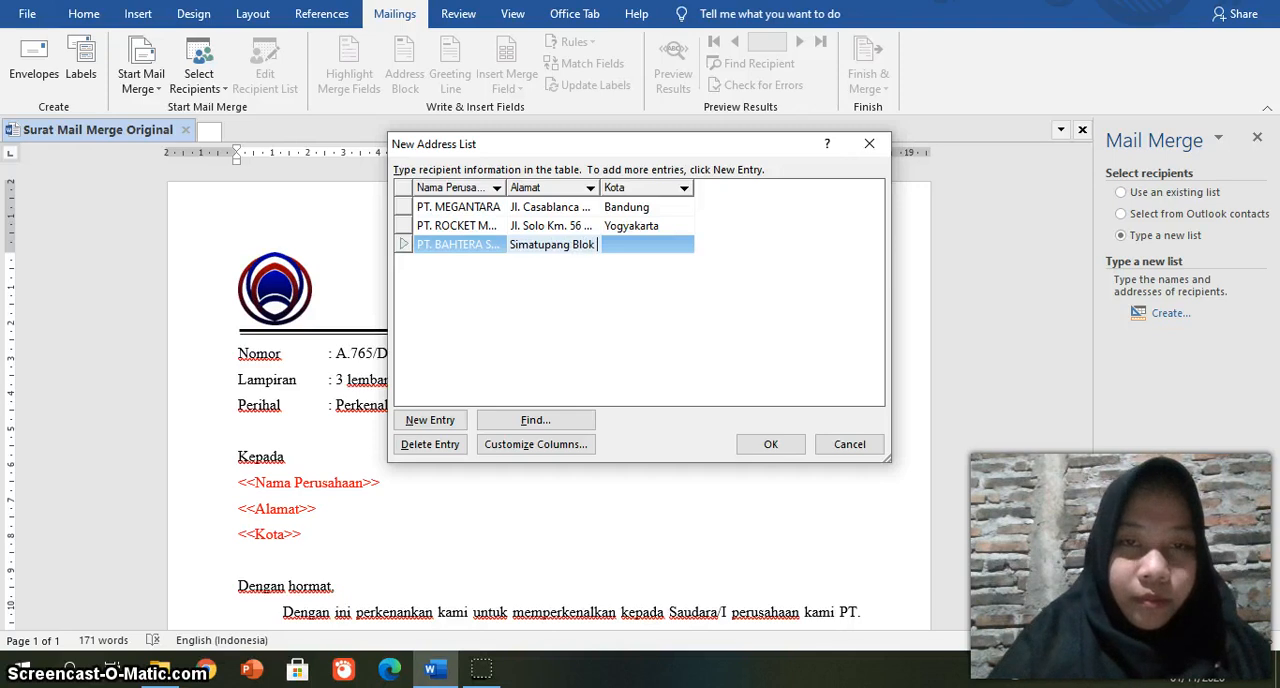
pyautogui.write('A No,')
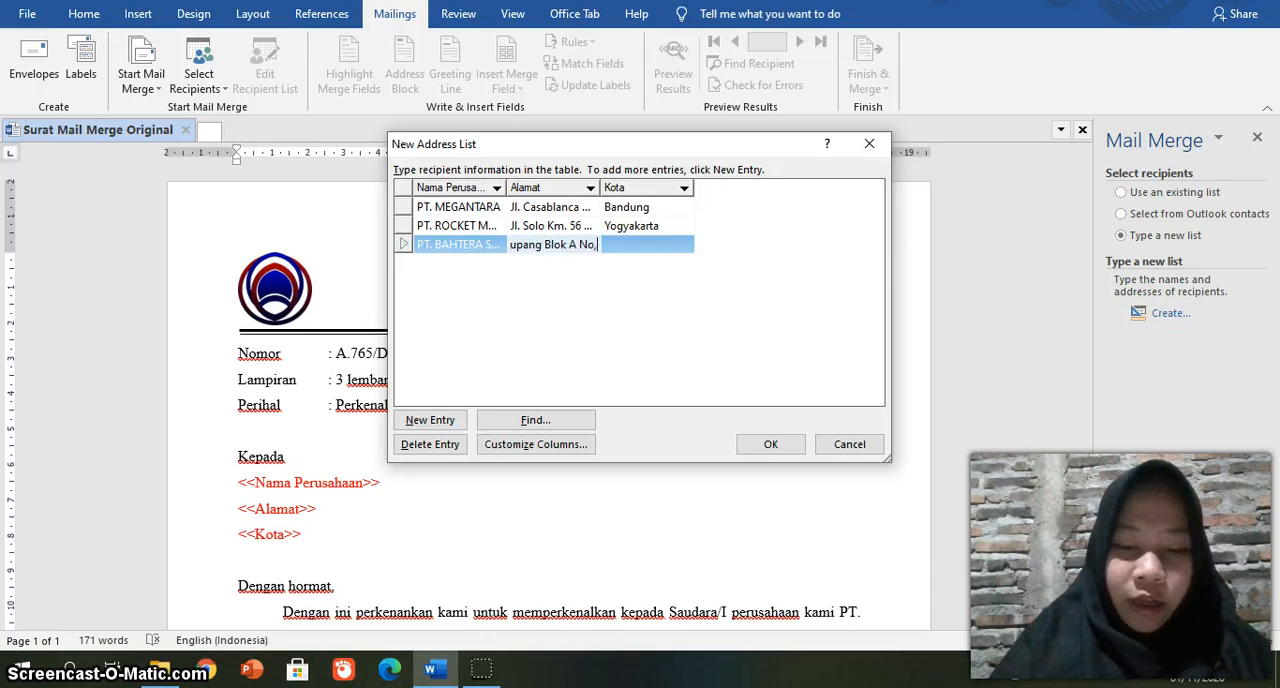
pyautogui.press('BackSpace')
pyautogui.press('BackSpace')
pyautogui.write('. ')
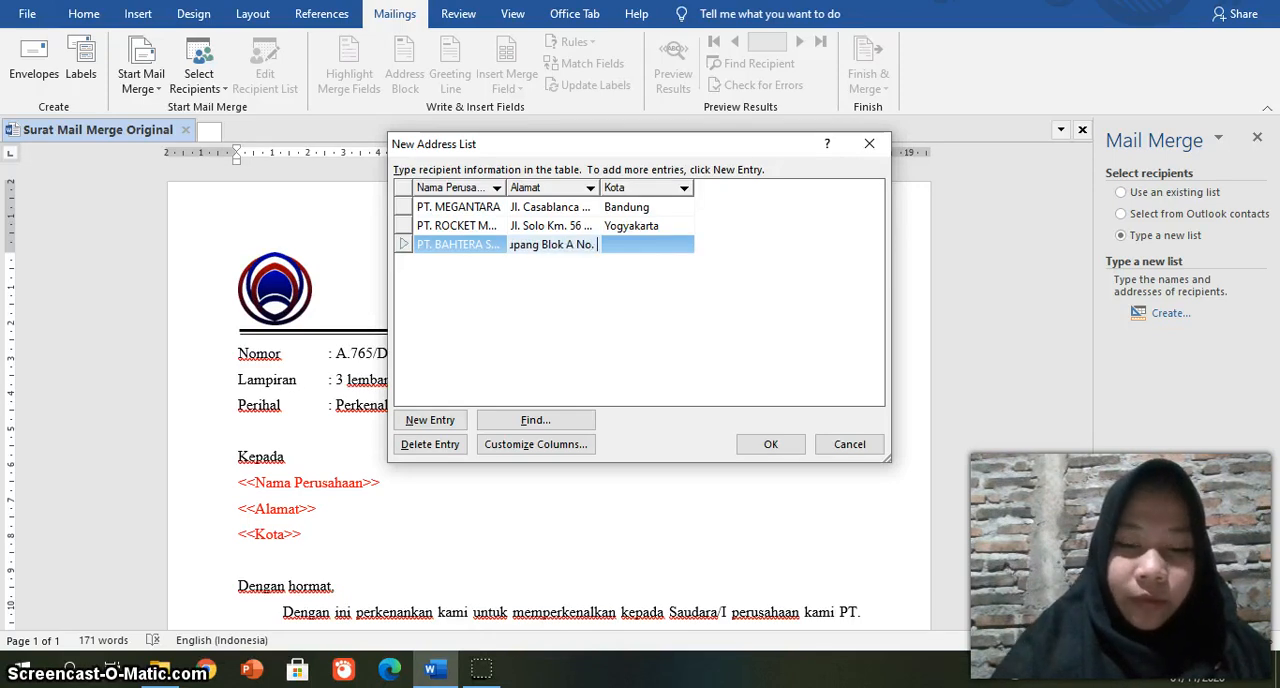
pyautogui.write('78')
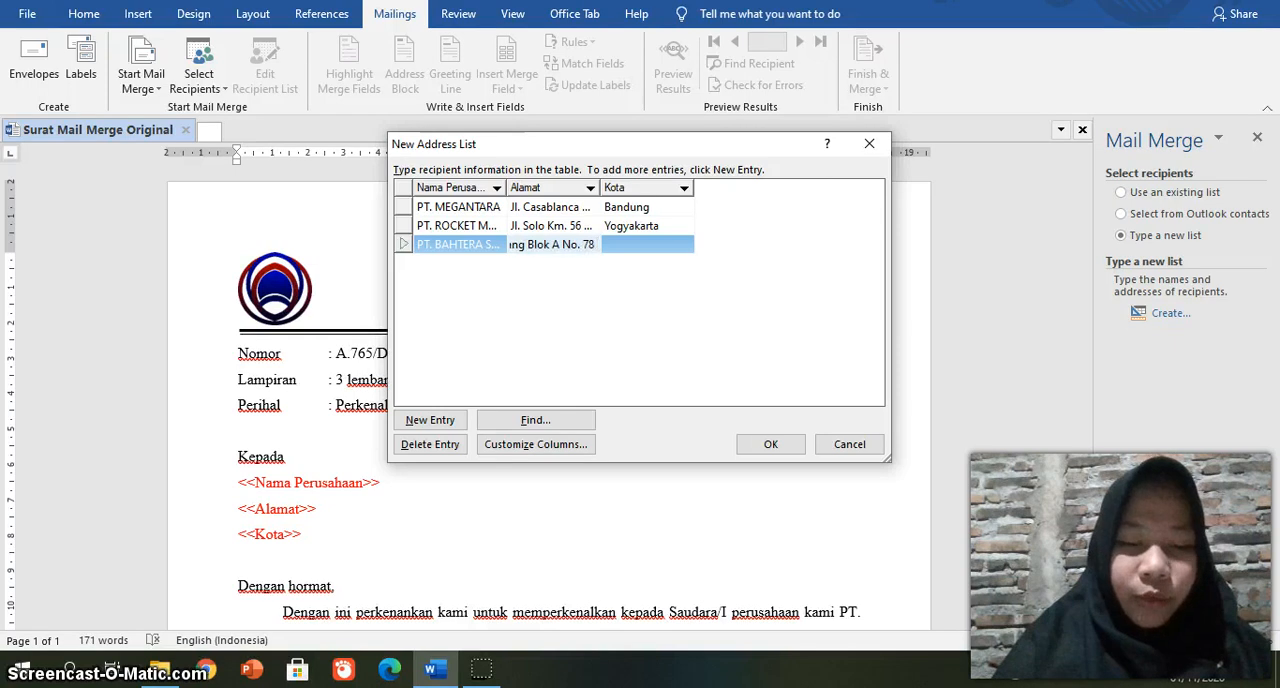
pyautogui.write(' Sunter')
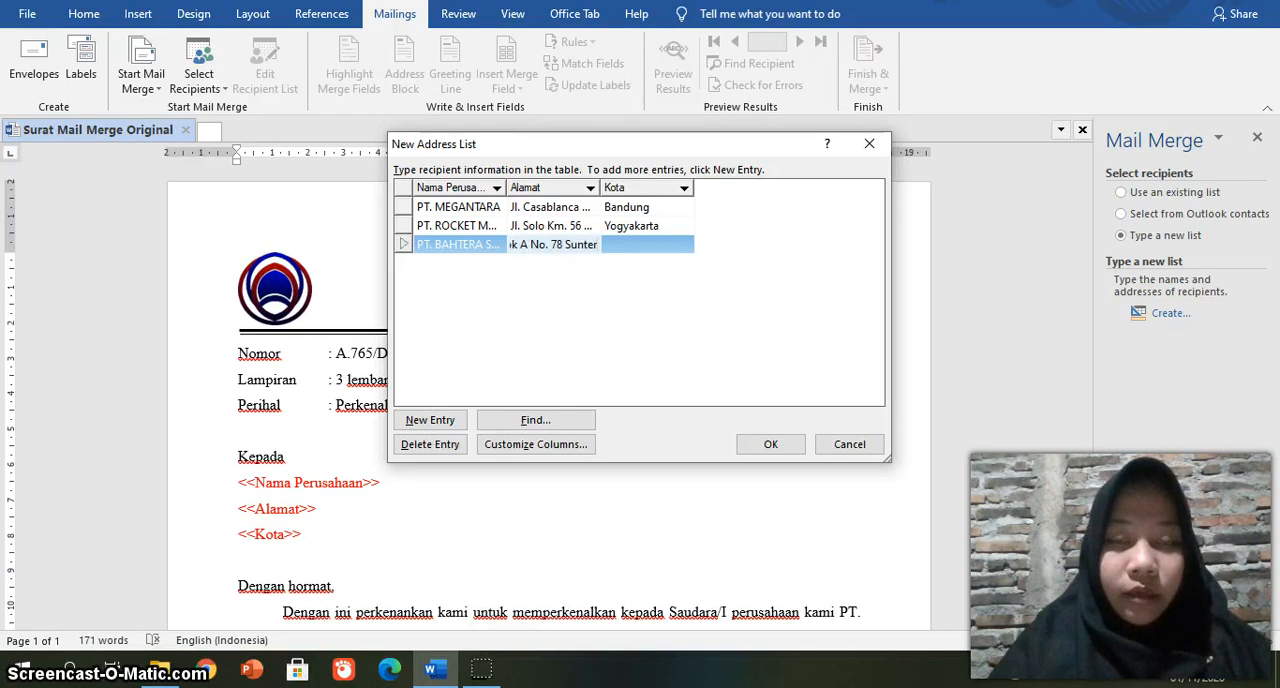
# Step: Set the third recipient's Kota to Jakarta Utara
pyautogui.click(651, 244)
pyautogui.write('J')
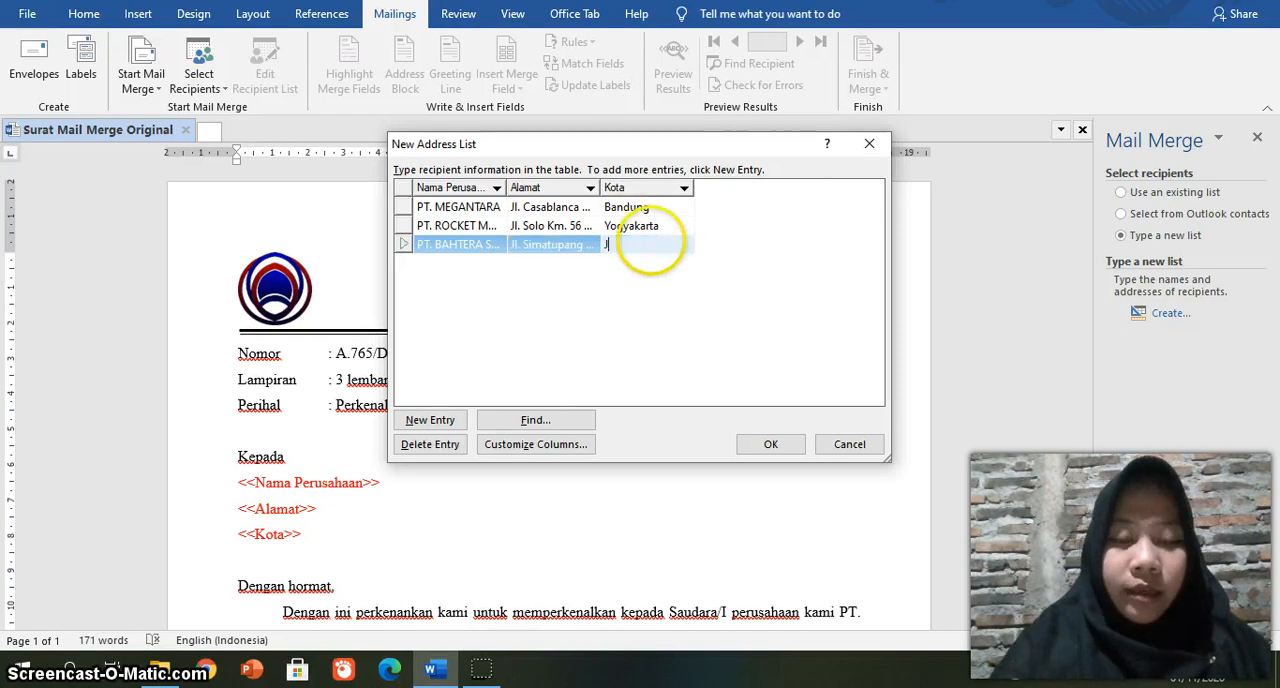
pyautogui.write('akar')
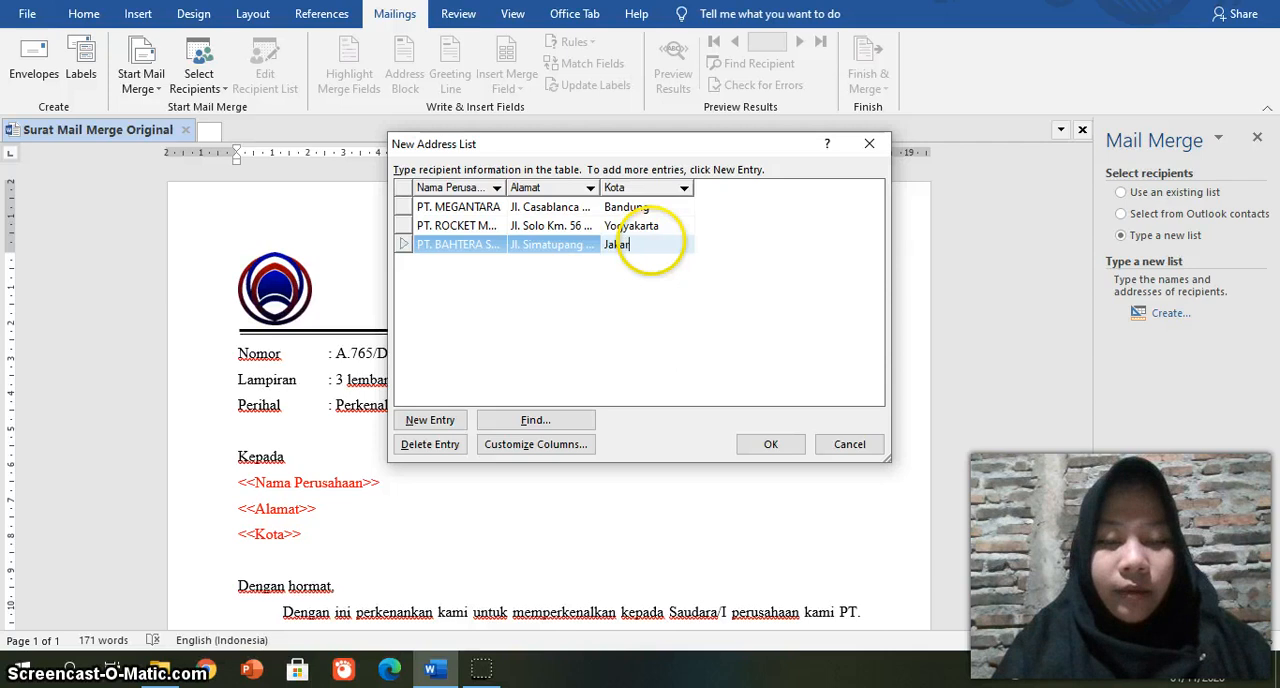
pyautogui.write('ta Utara')
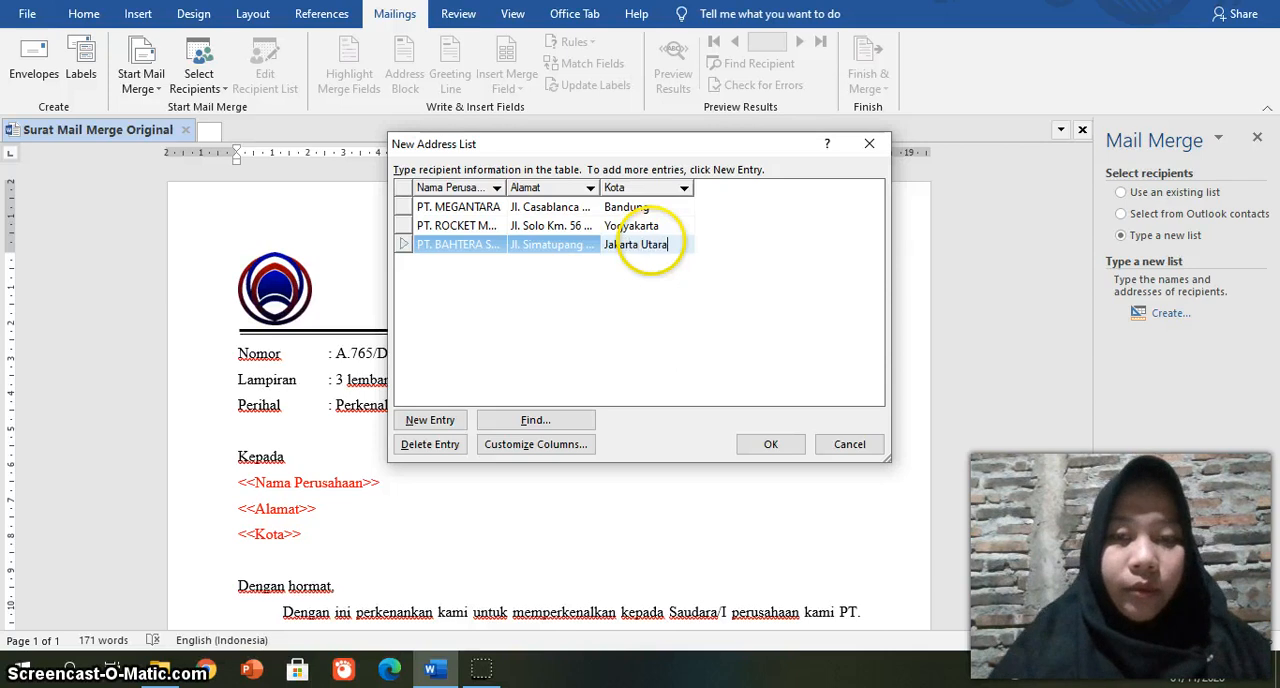
# Step: Add a fourth recipient entry with PT. DARMA GINTING as the Nama Perusahaan
pyautogui.click(428, 421)
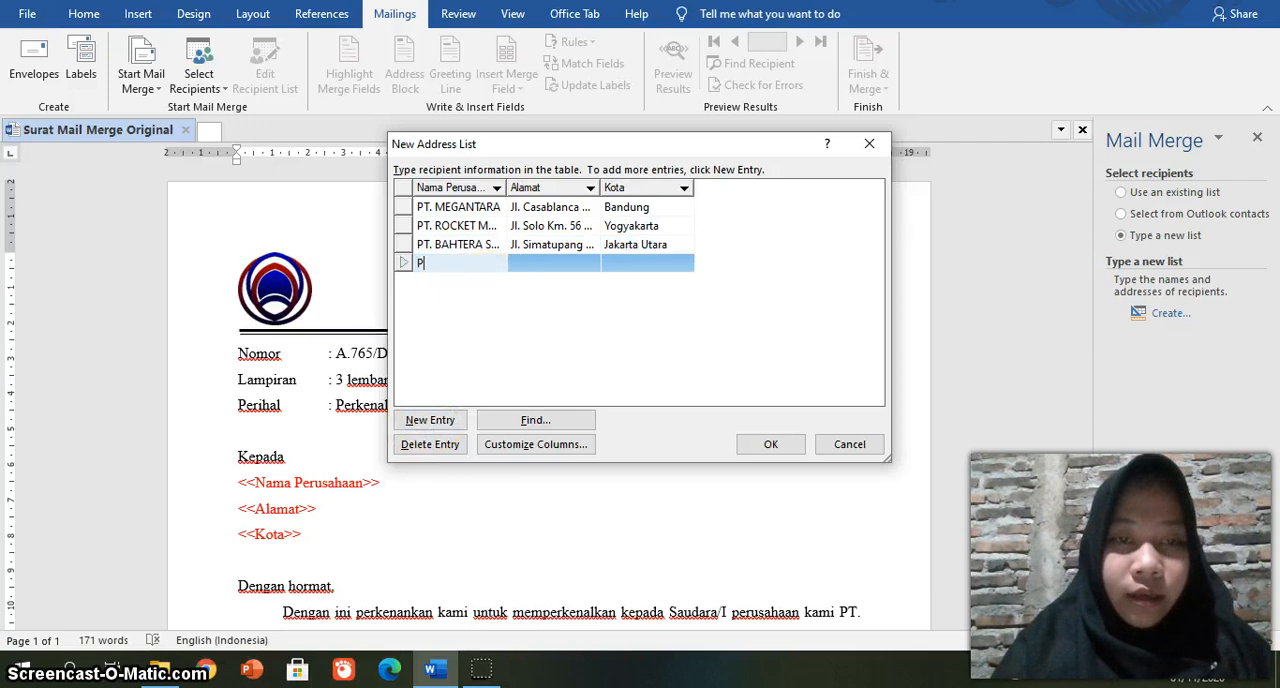
pyautogui.write('. DA')
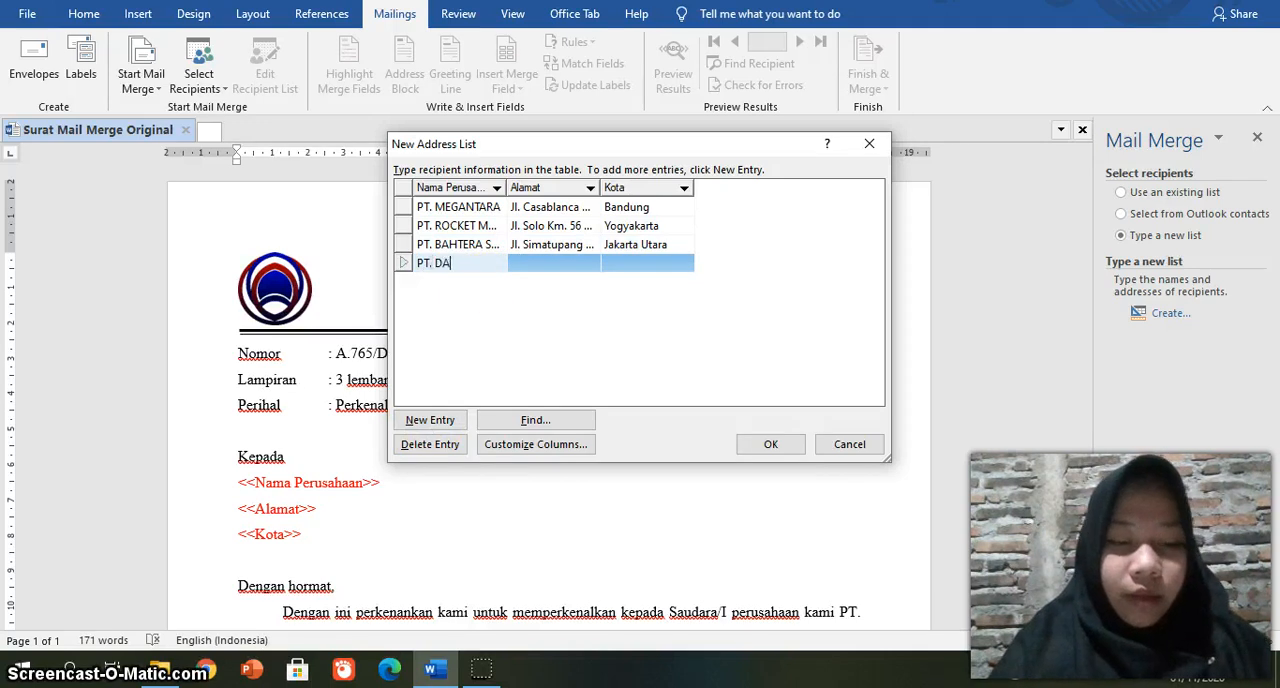
pyautogui.write('RMA GINTING')
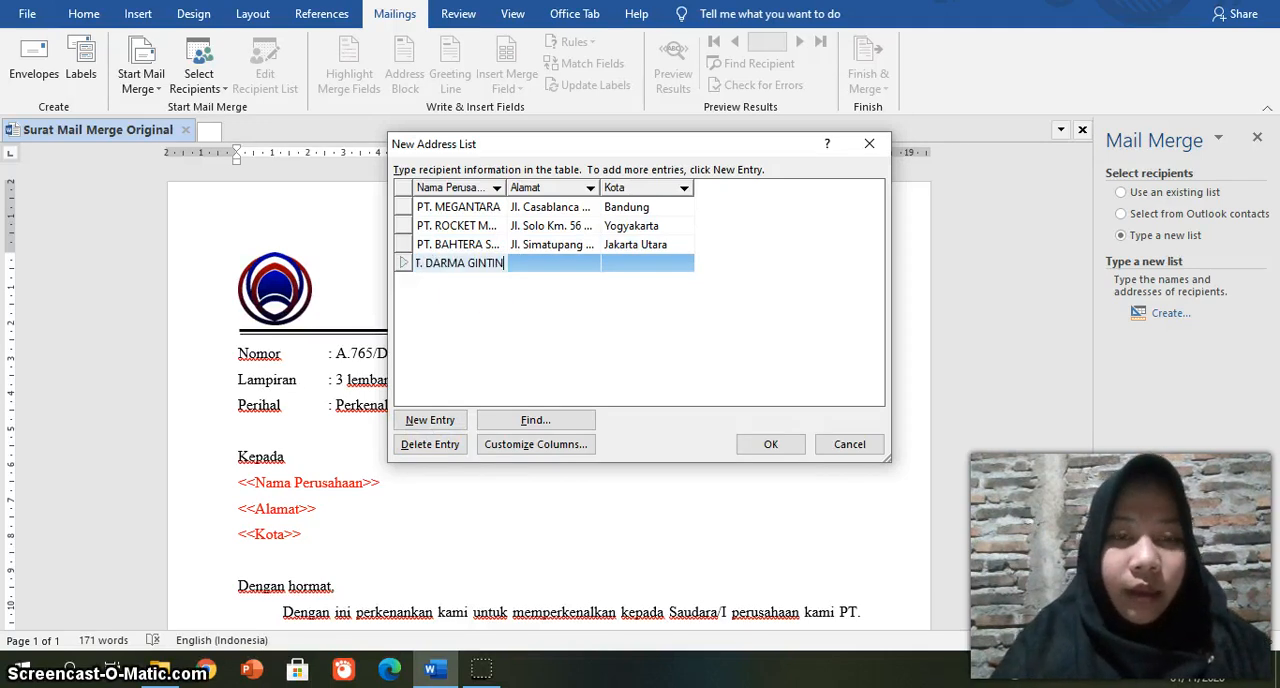
# Step: Fill in the fourth recipient's street address under Alamat and set Kota to Bandung
pyautogui.click(546, 264)
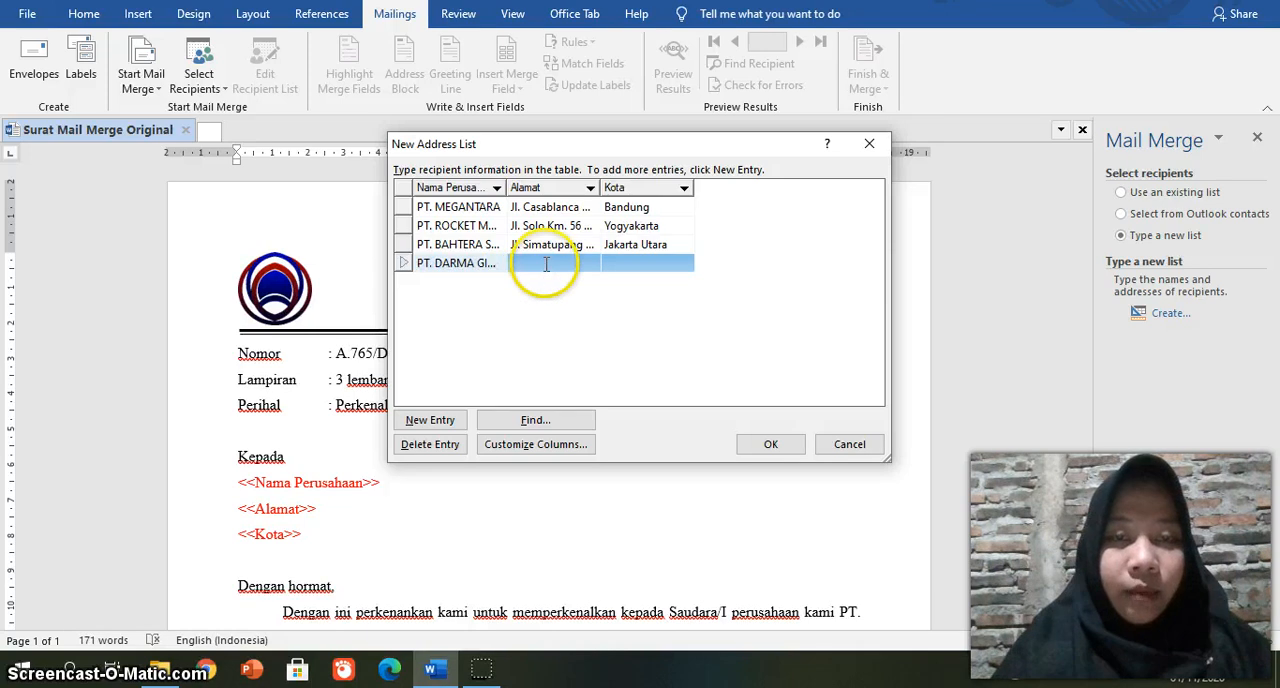
pyautogui.click(546, 264)
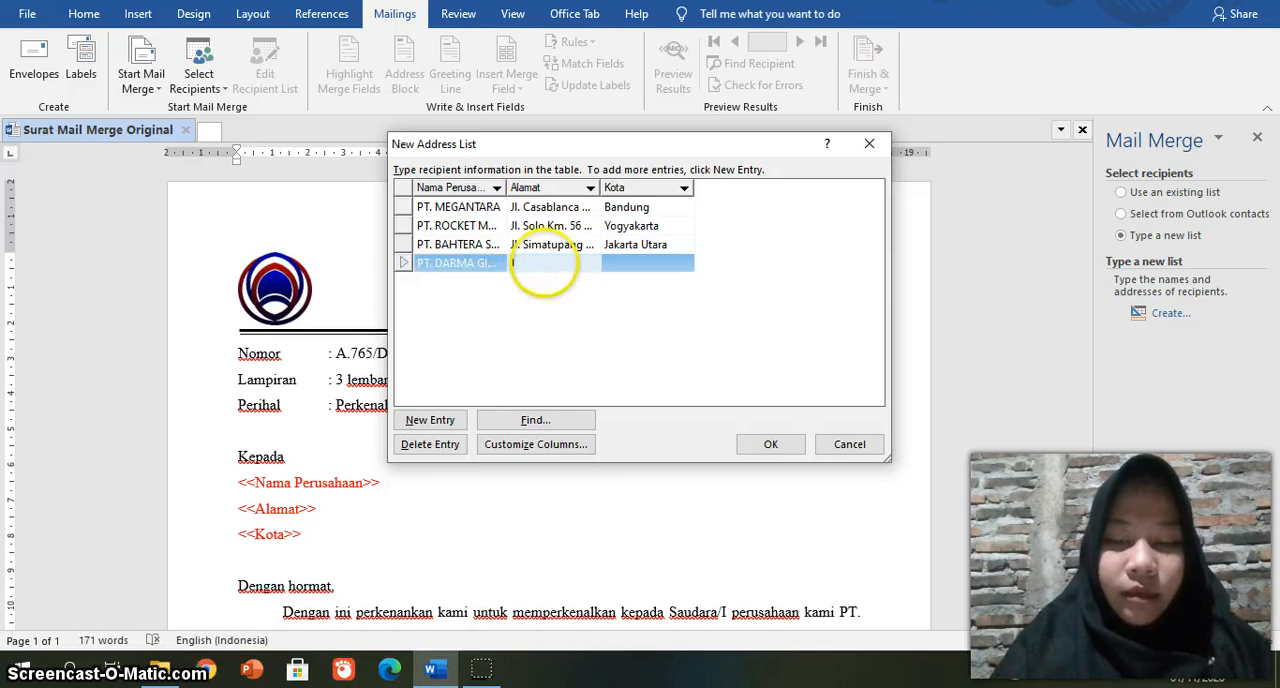
pyautogui.write('Jl. ')
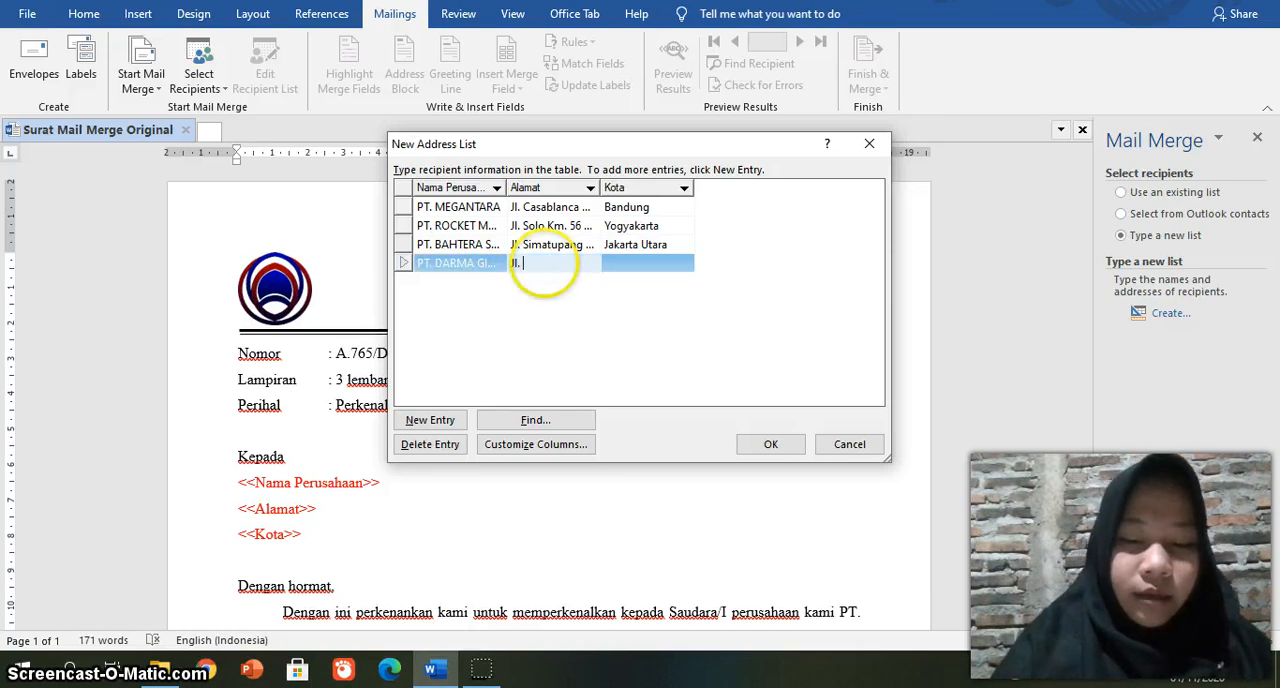
pyautogui.write('K>')
pyautogui.press('BackSpace')
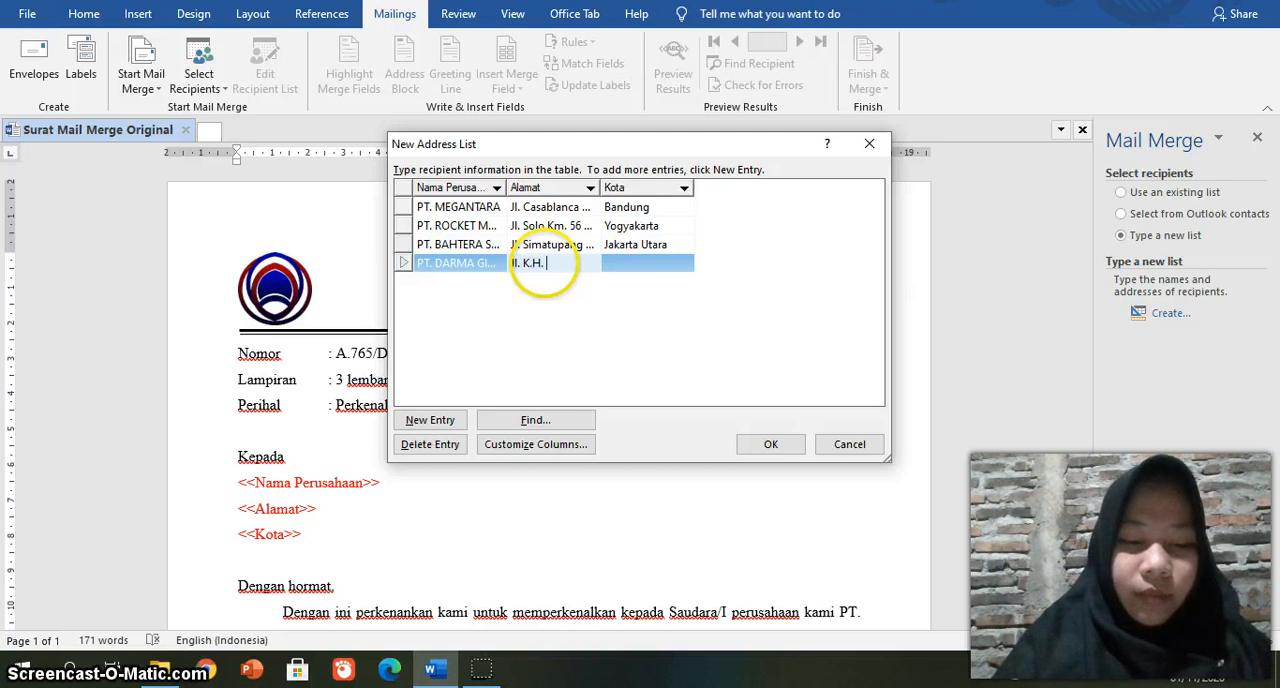
pyautogui.write('.H. Ah')
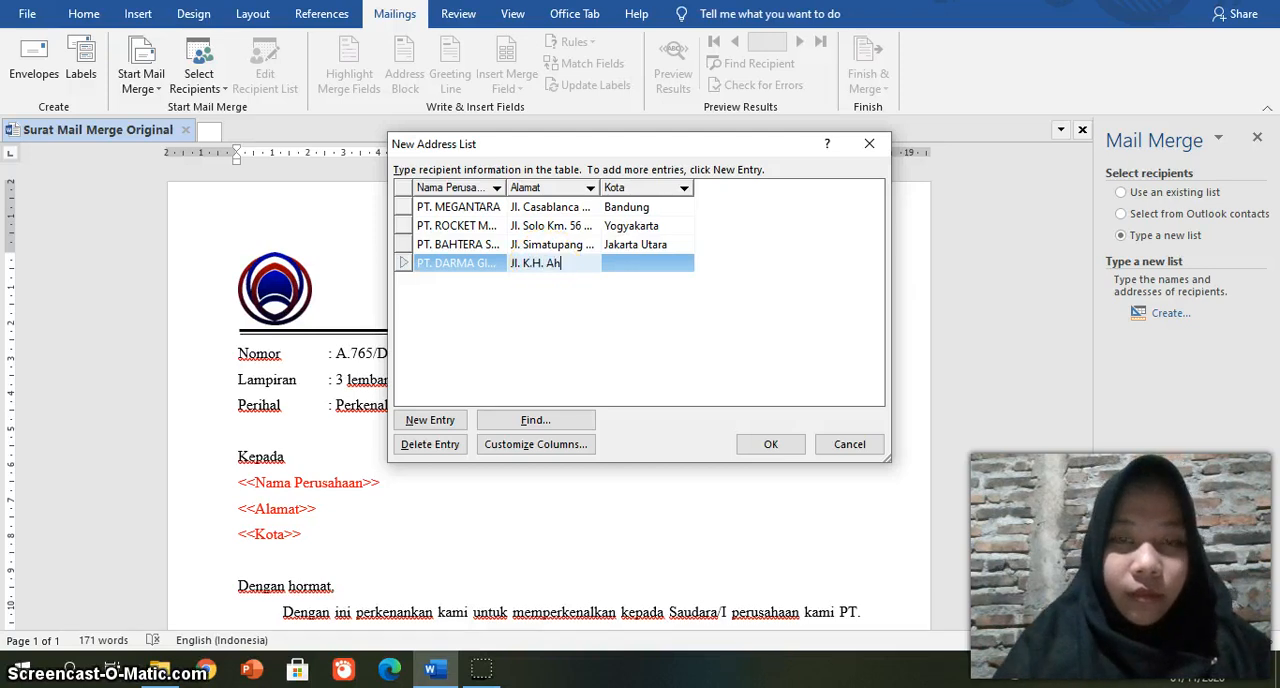
pyautogui.write('mad Dag')
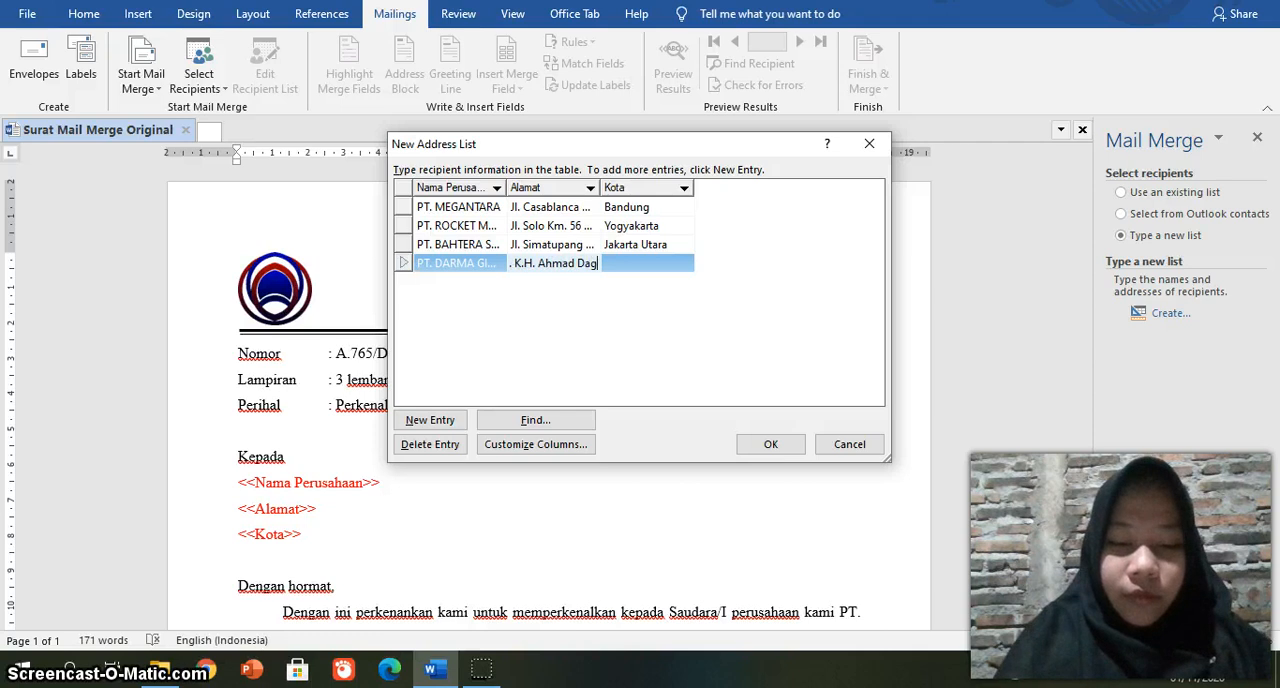
pyautogui.write('hlan')
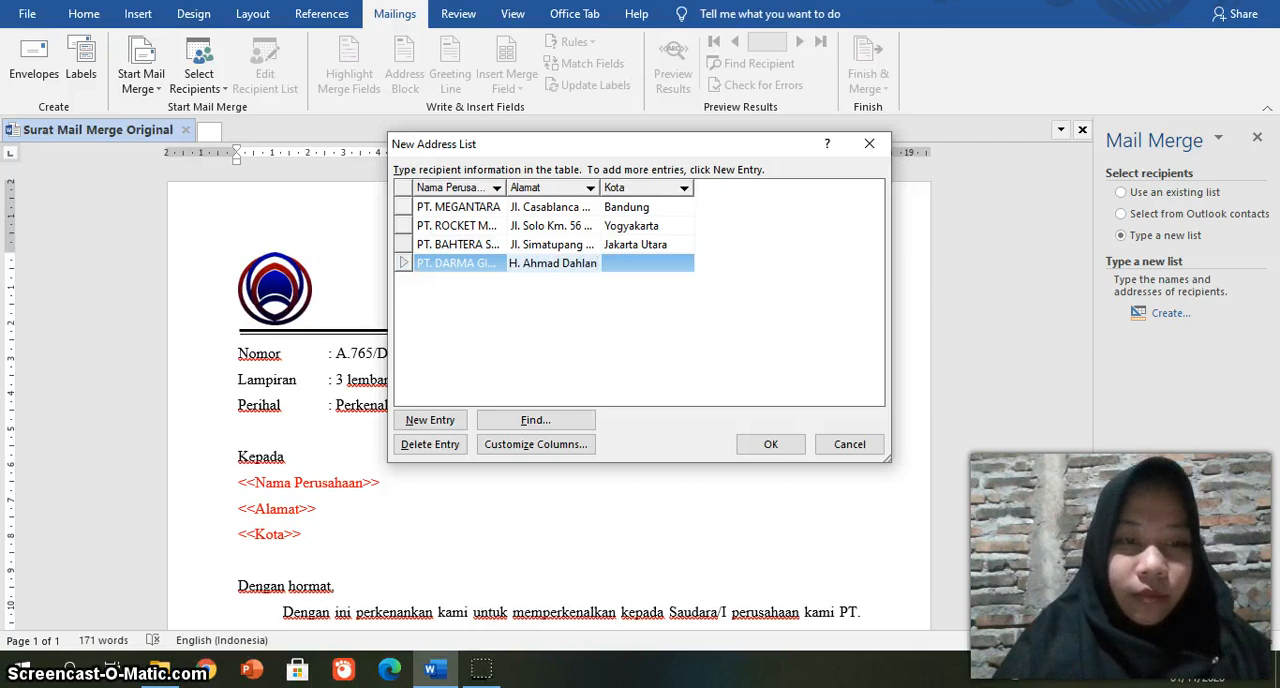
pyautogui.write(' No. 98')
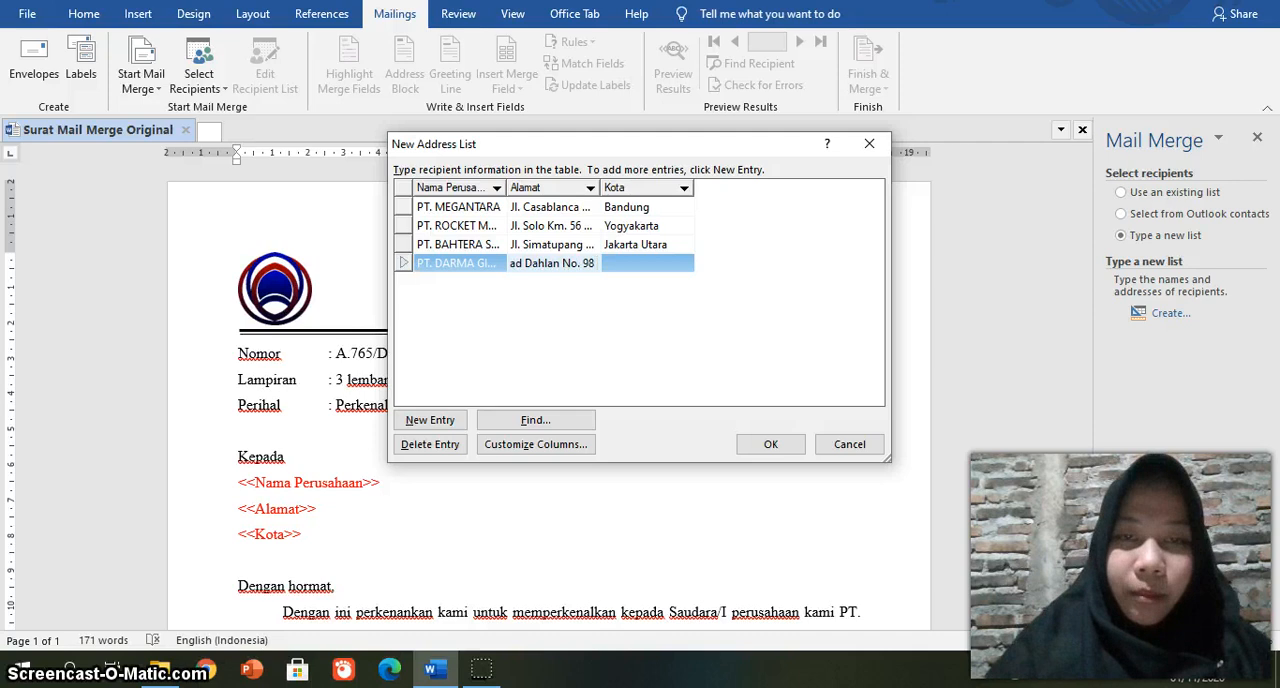
pyautogui.click(636, 263)
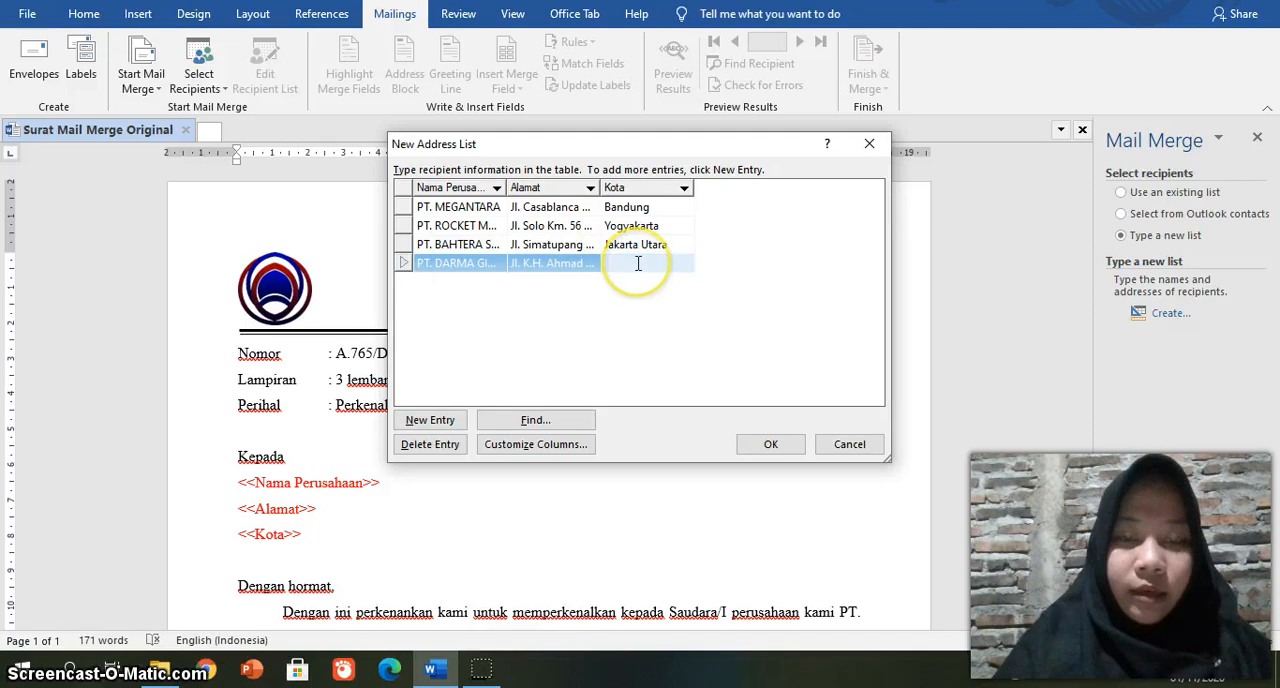
pyautogui.write('Bandung')
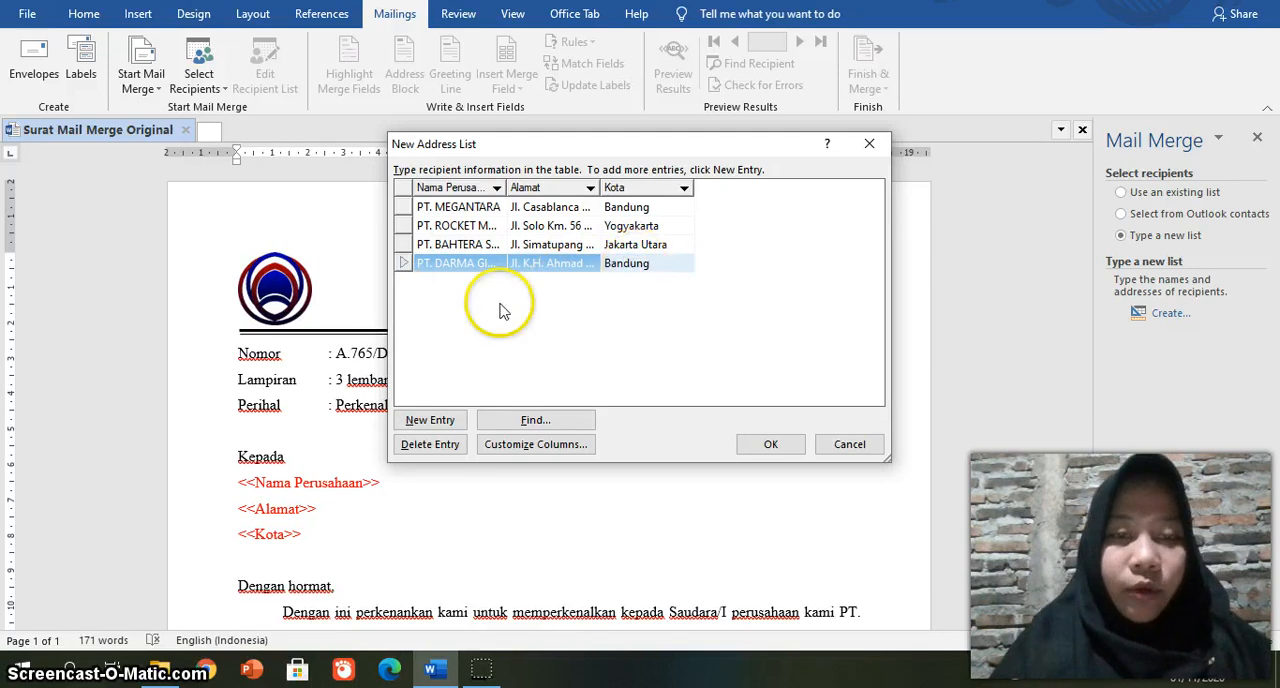
# Step: Add a fifth recipient entry with PT. ELEKTRO PERSADA as the Nama Perusahaan
pyautogui.click(435, 422)
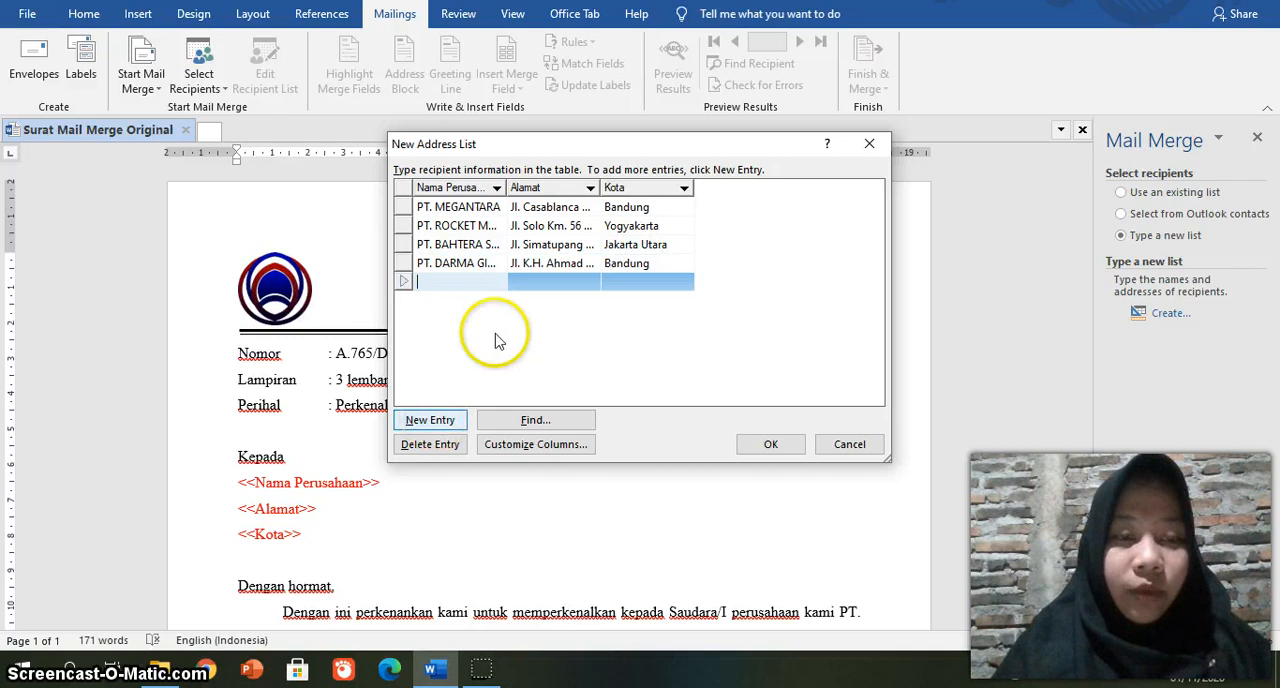
pyautogui.write('PT')
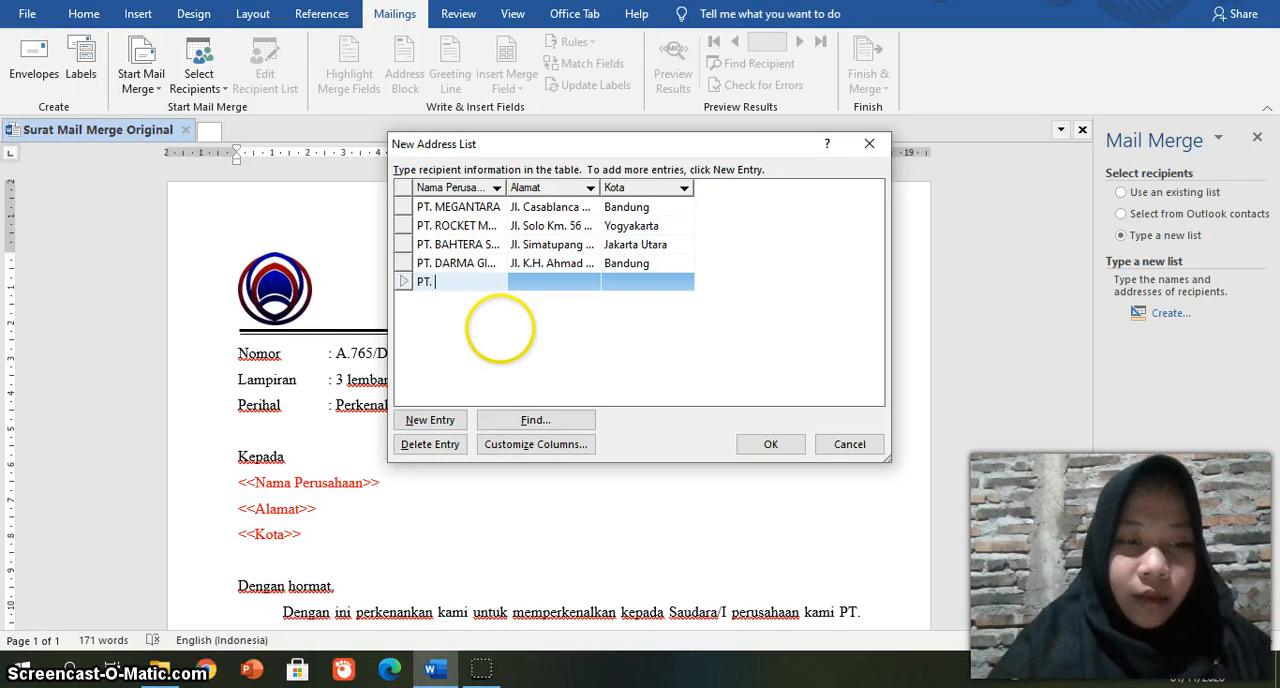
pyautogui.write('. ELEKTRO ')
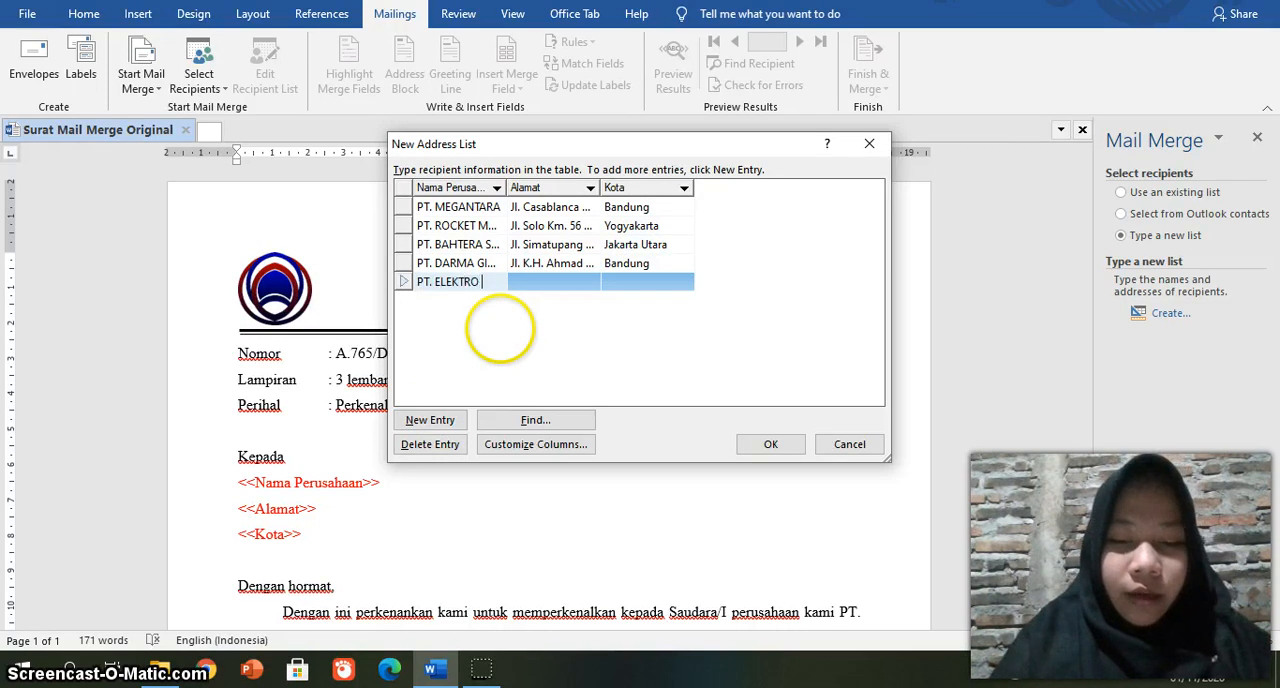
pyautogui.write('PERSADA')
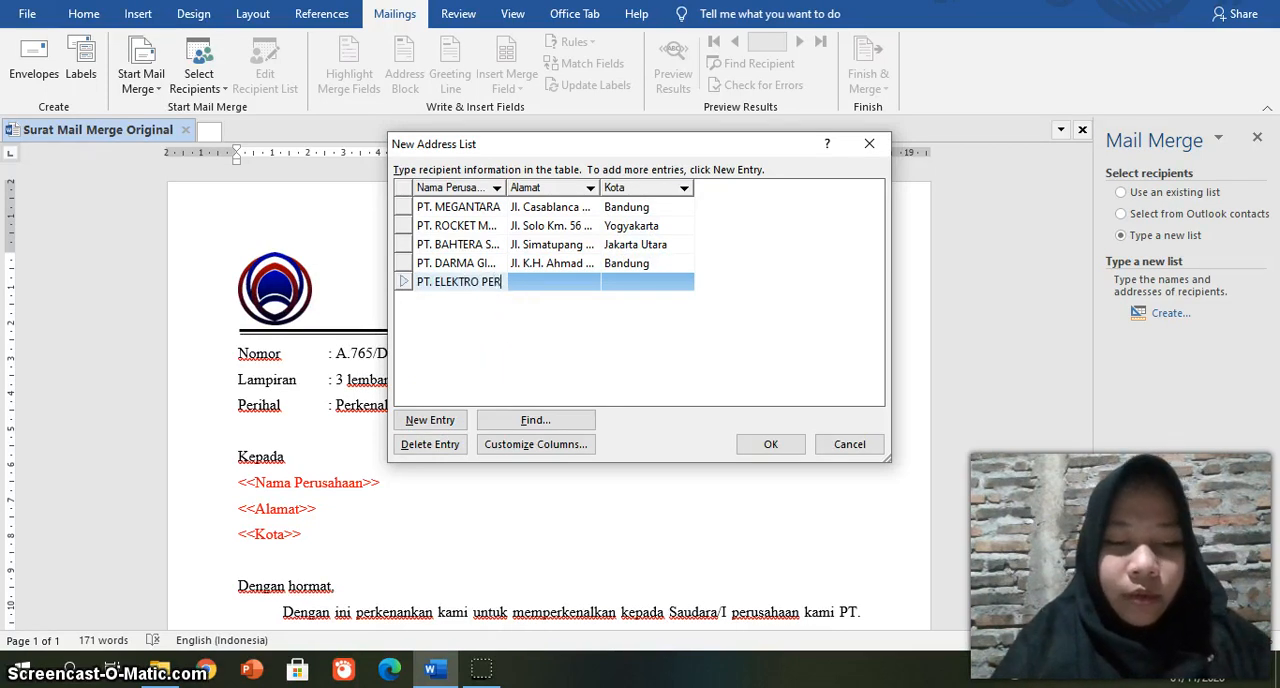
# Step: Fill in the fifth recipient's street address under Alamat and set Kota to Jakarta
pyautogui.click(526, 281)
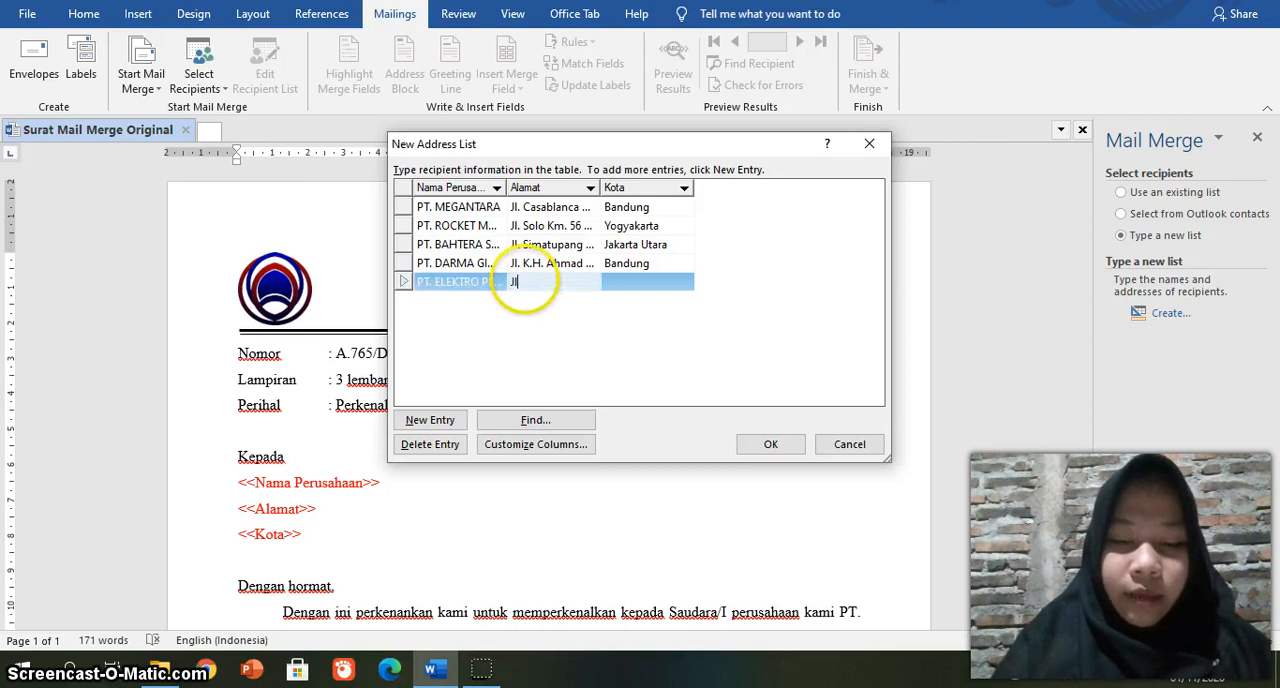
pyautogui.write('Jl. Se')
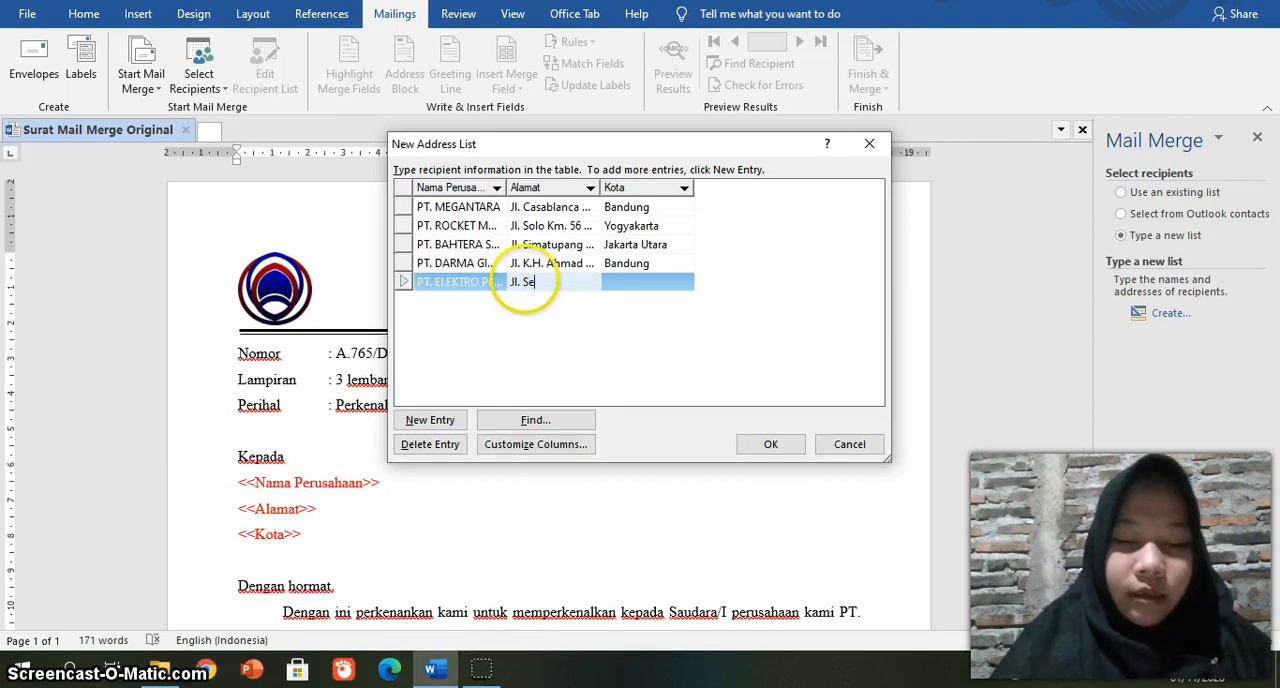
pyautogui.write('nayan')
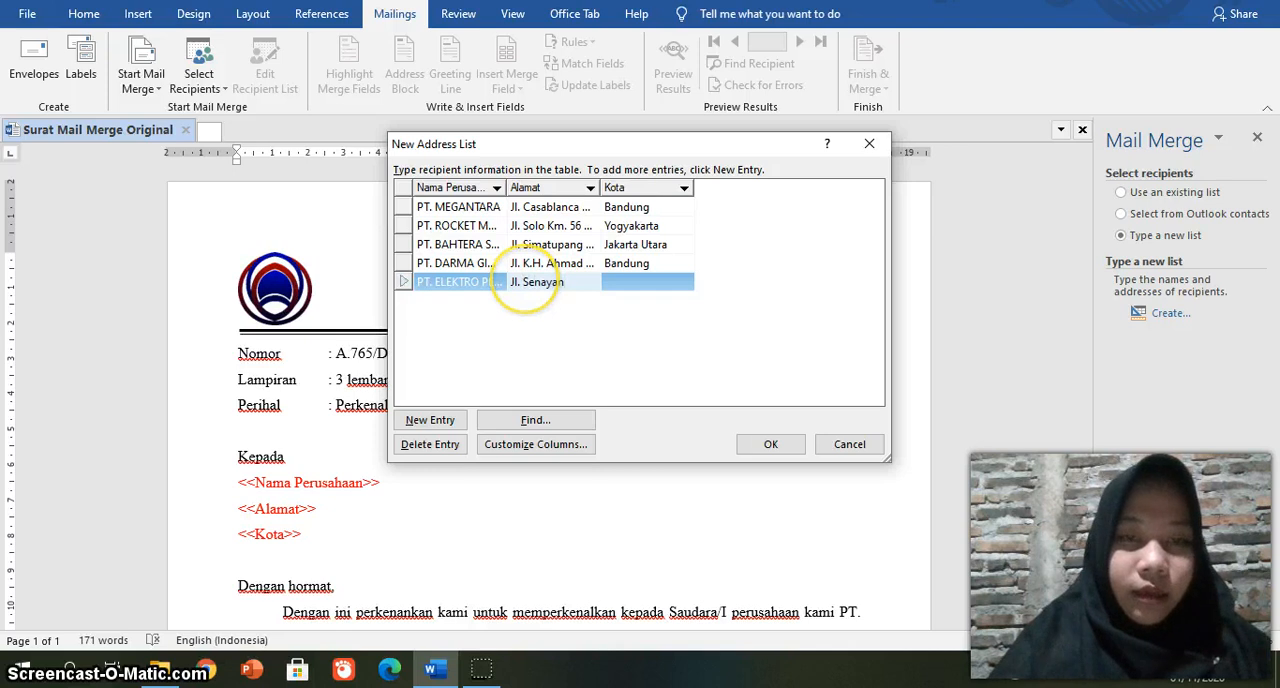
pyautogui.write(' Bara')
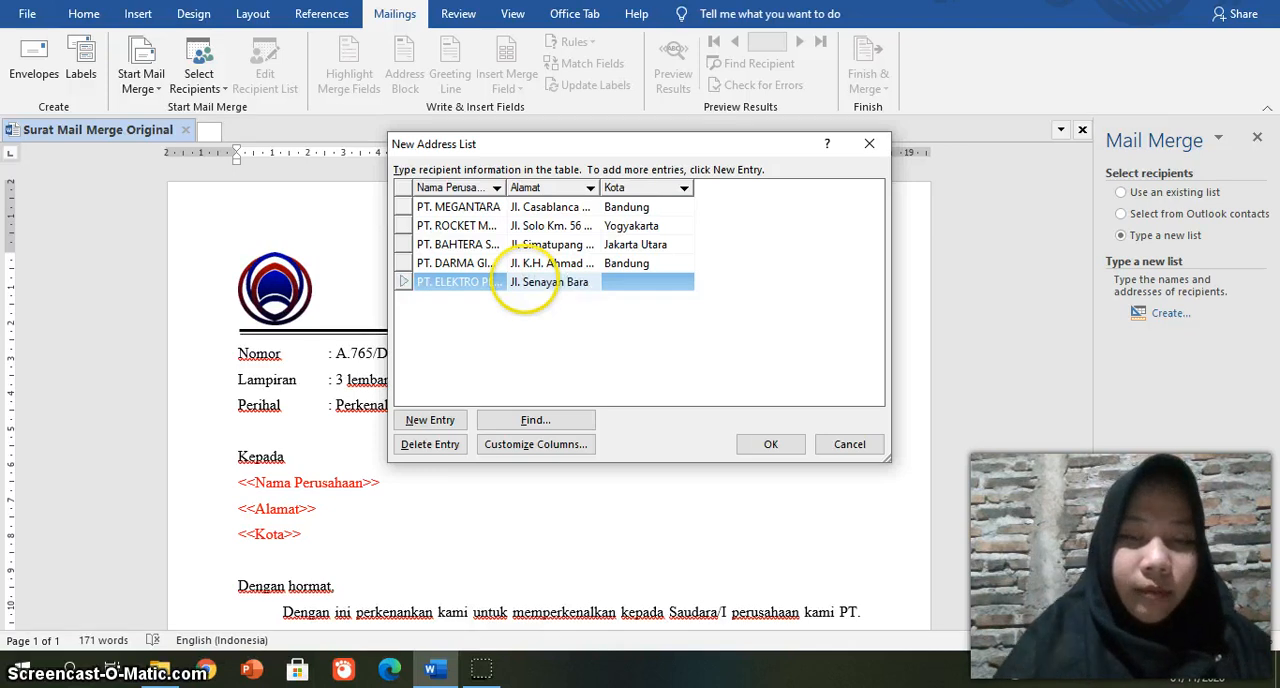
pyautogui.write('t No. 15')
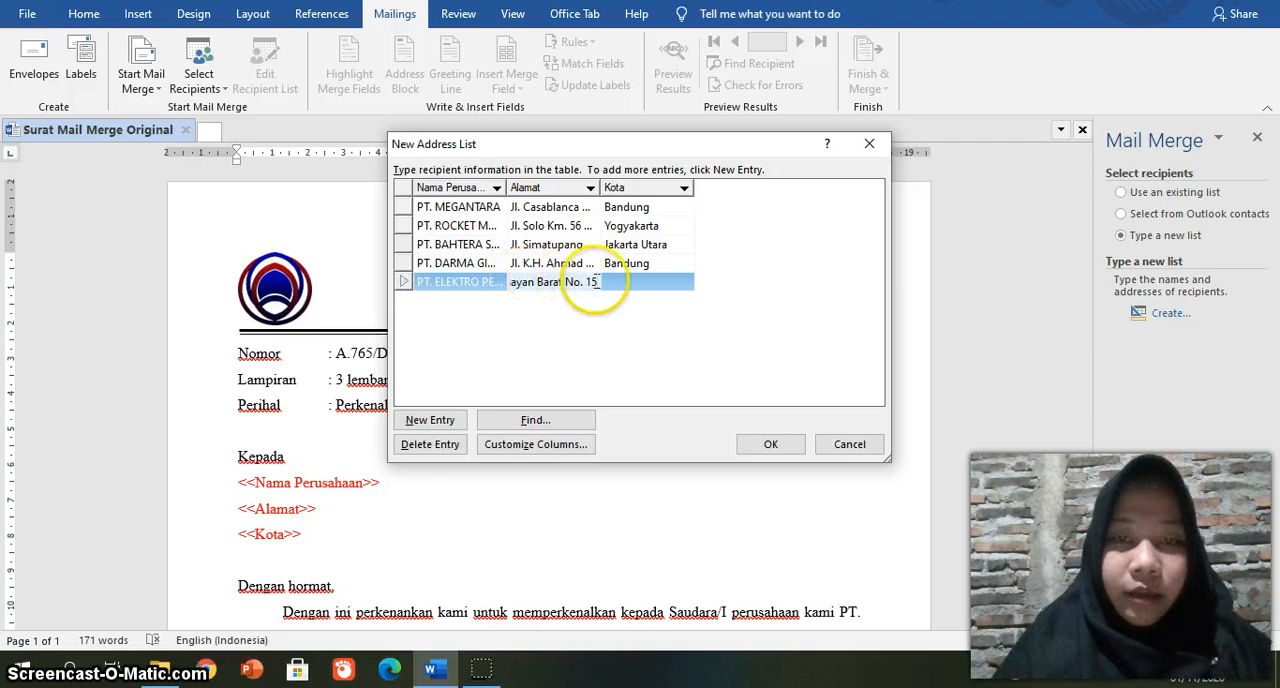
pyautogui.click(631, 285)
pyautogui.write('Jak')
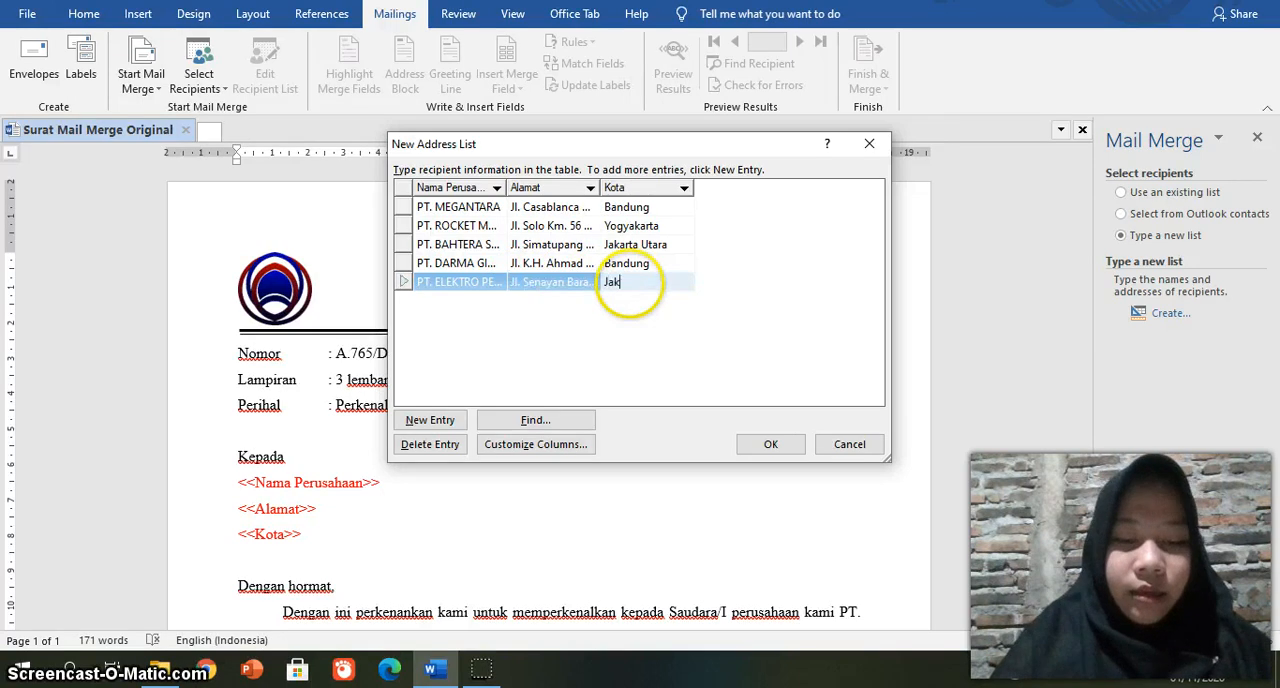
pyautogui.write('art')
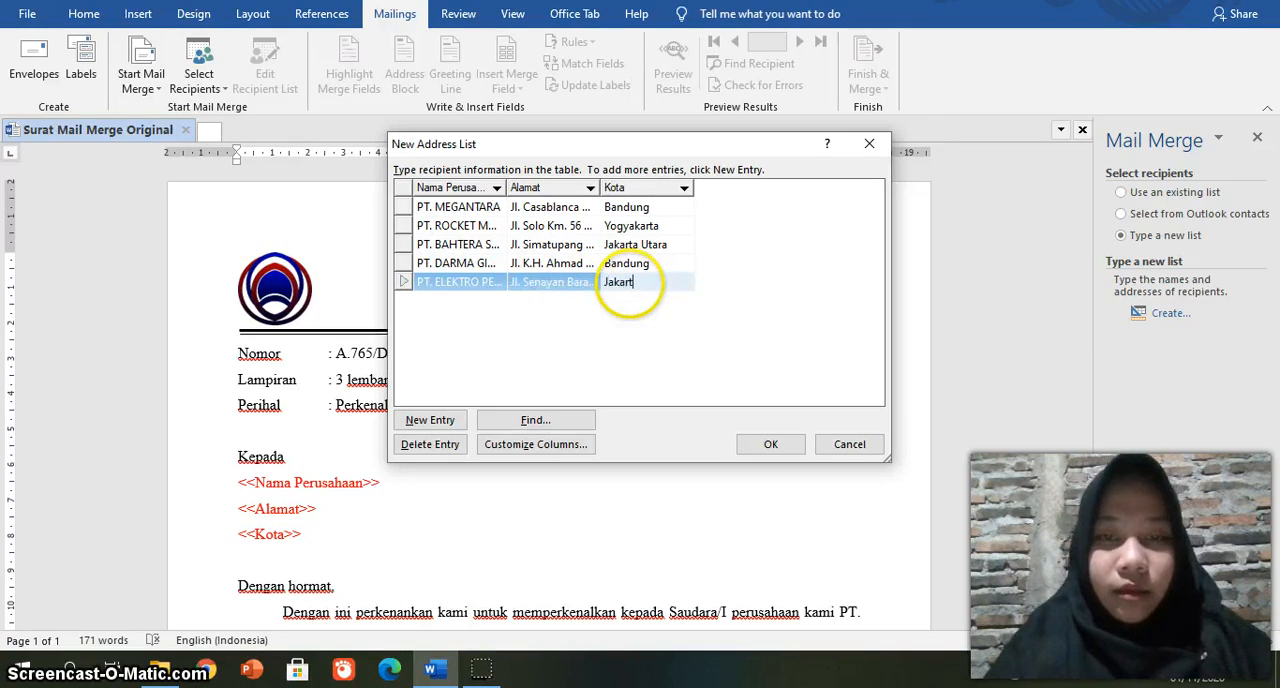
pyautogui.write('a')
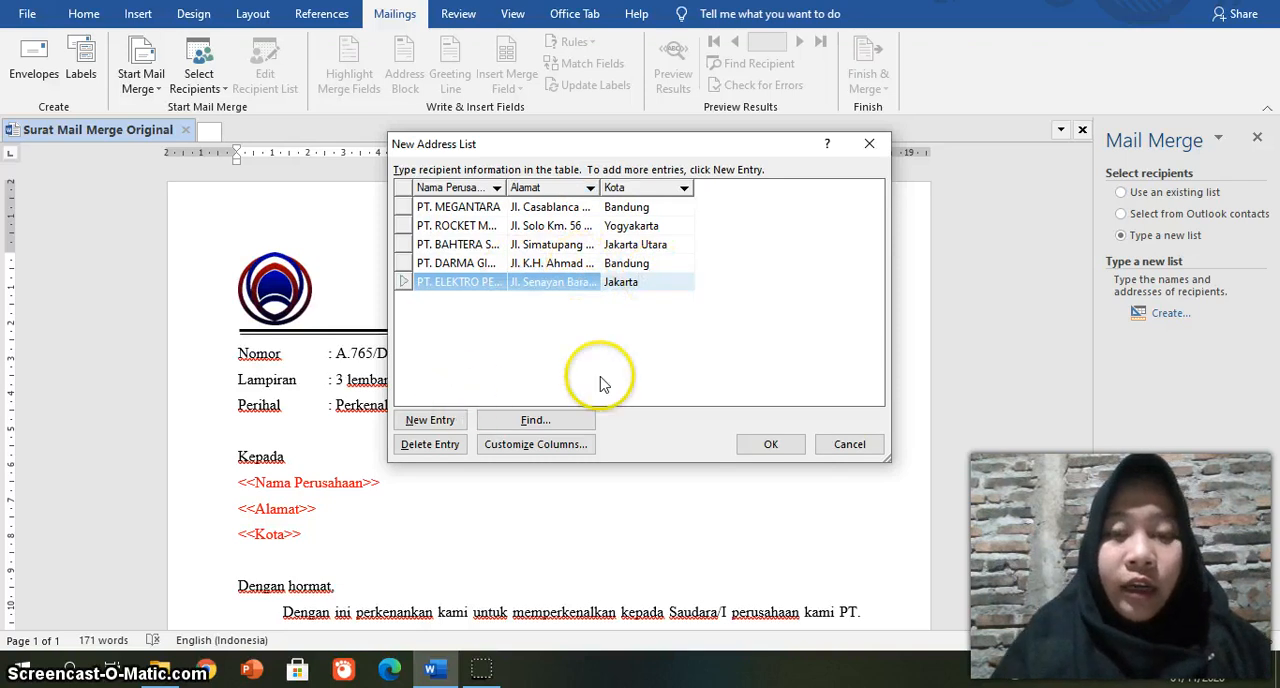
# Step: Finish the address list and save it as Daftar Penerima Surat in the Mail Merge folder under Documents
pyautogui.click(768, 444)
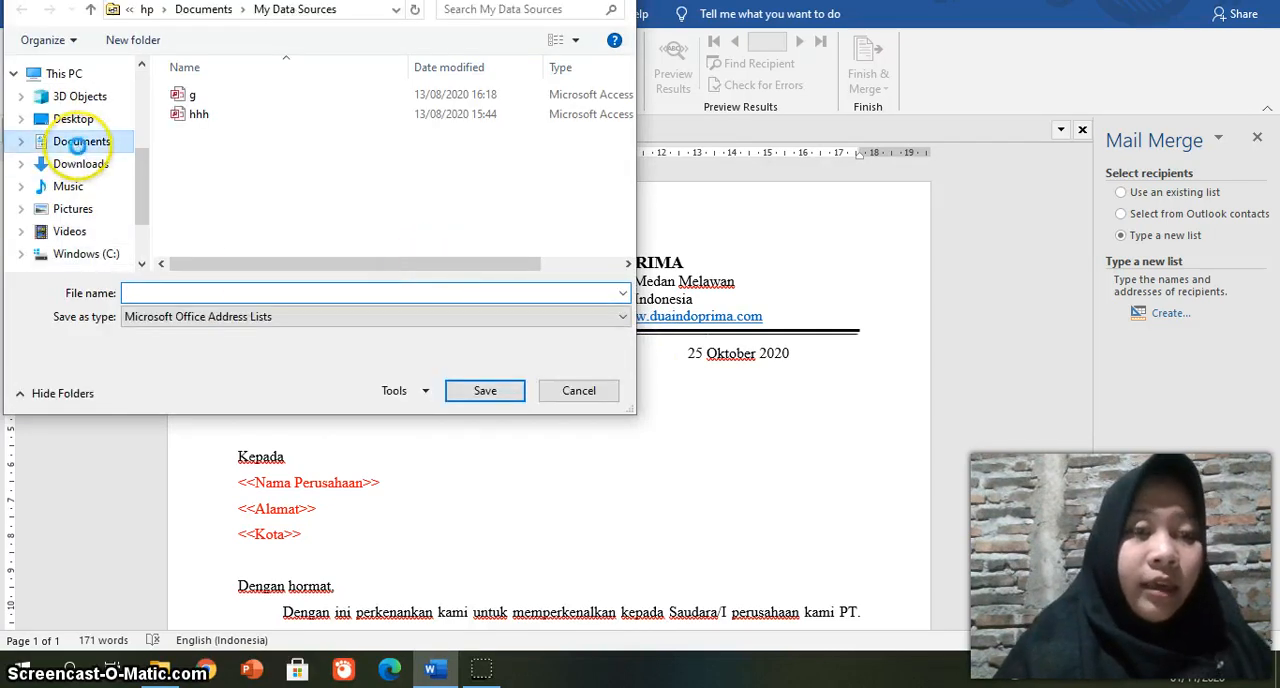
pyautogui.click(80, 150)
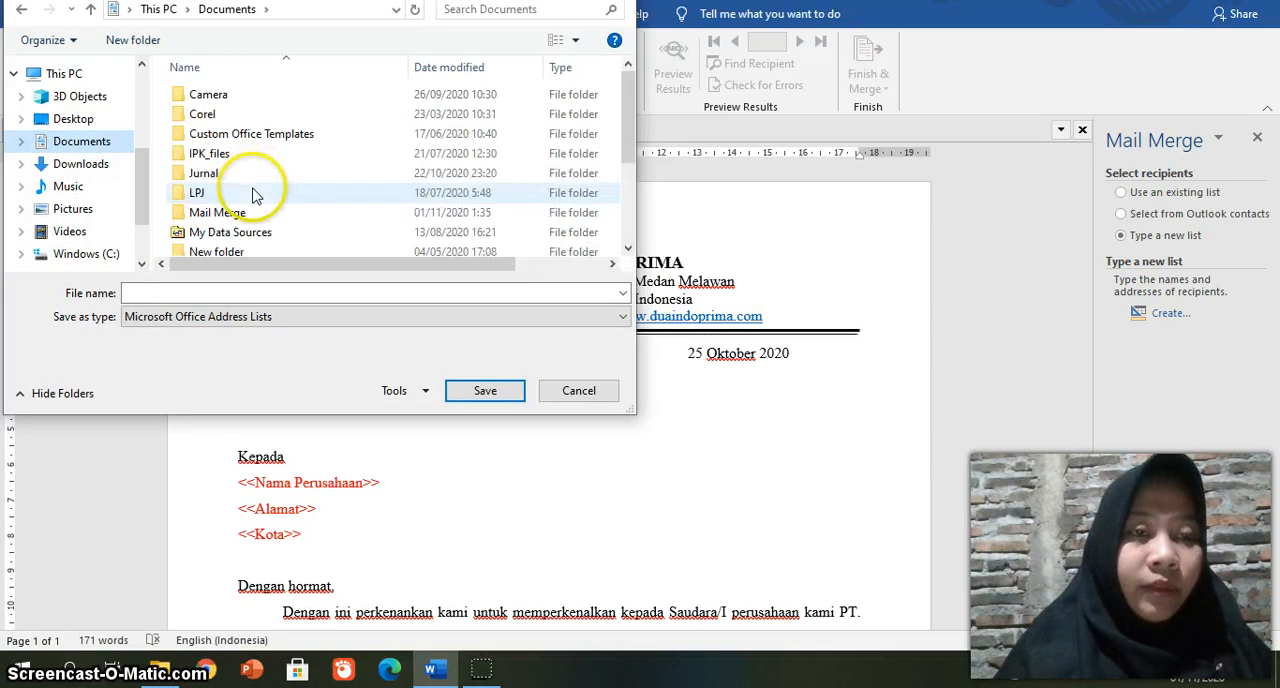
pyautogui.doubleClick(230, 216)
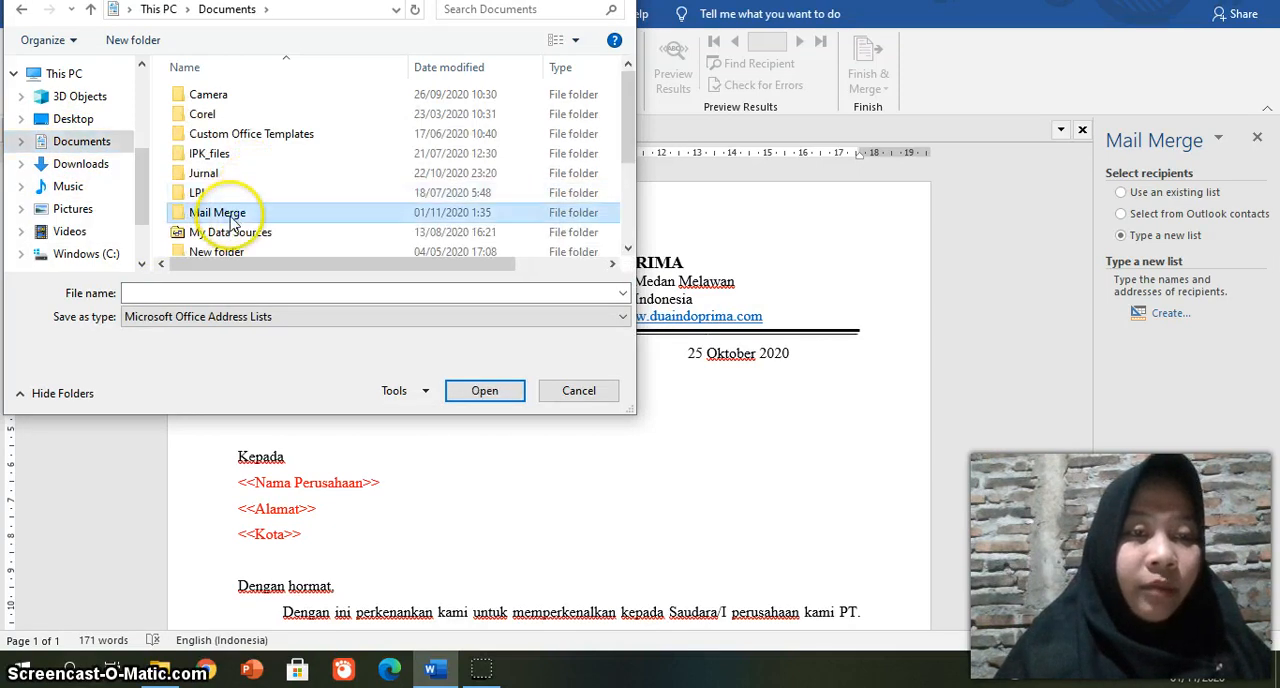
pyautogui.click(182, 294)
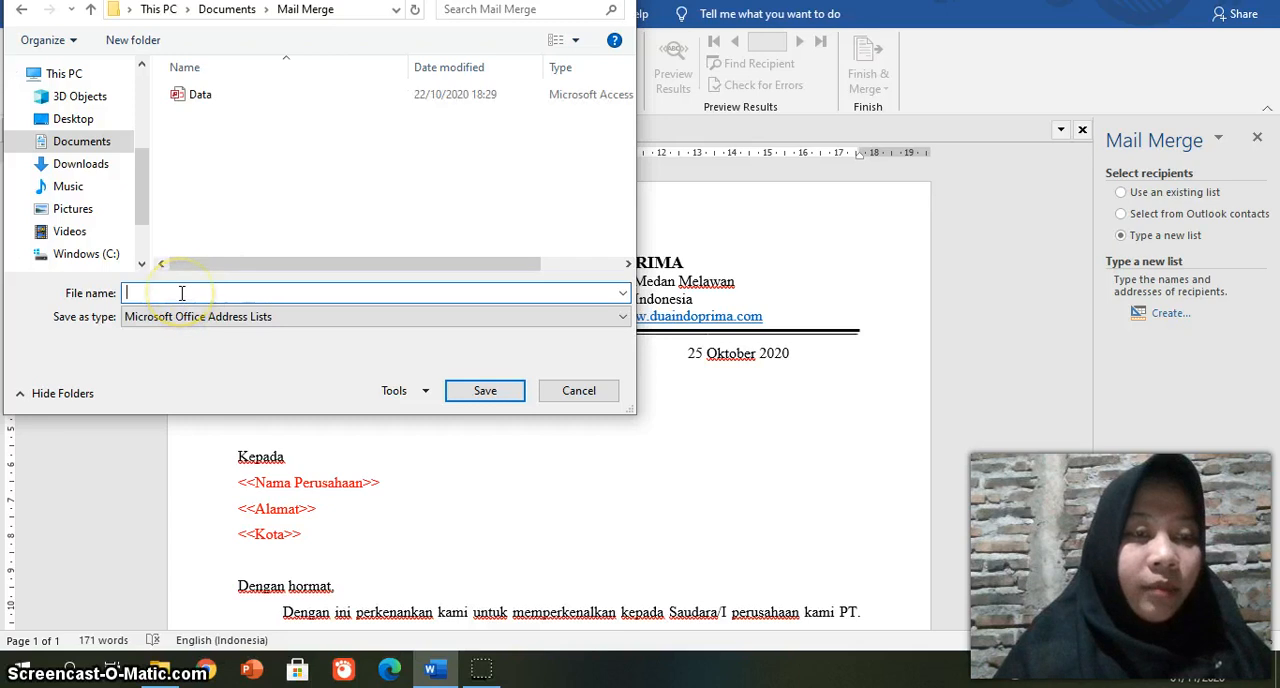
pyautogui.write('Daftar')
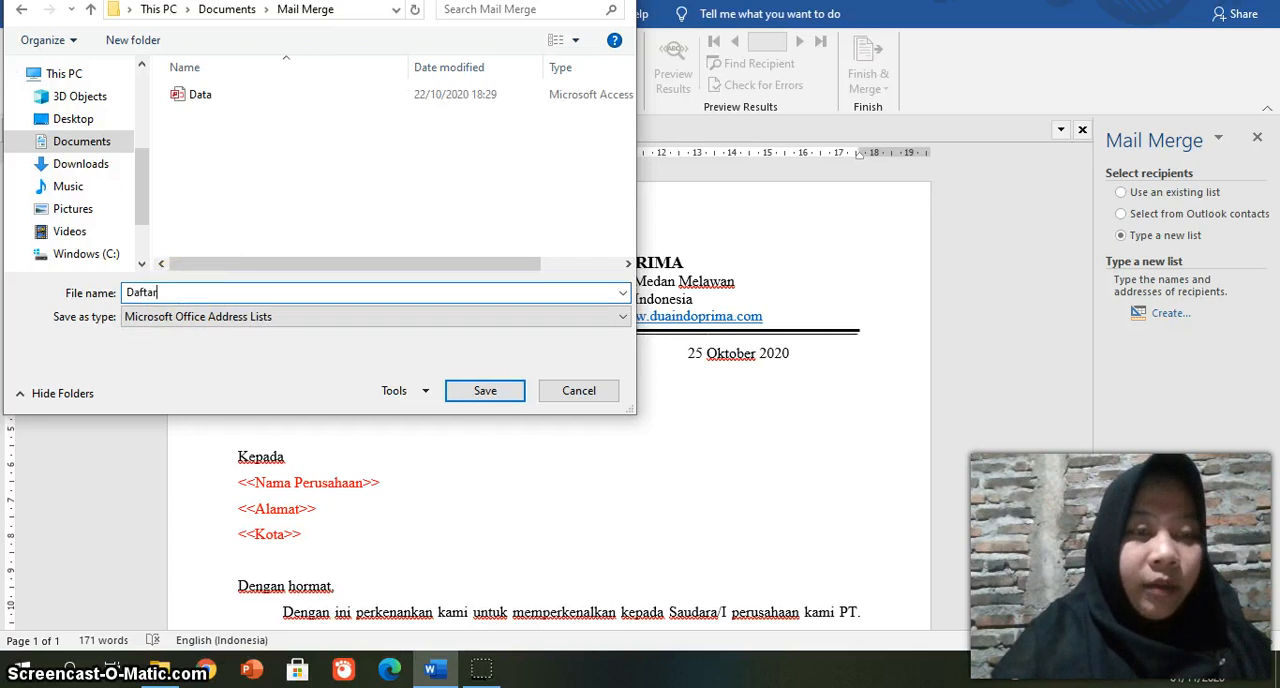
pyautogui.write(' Penerima Surat')
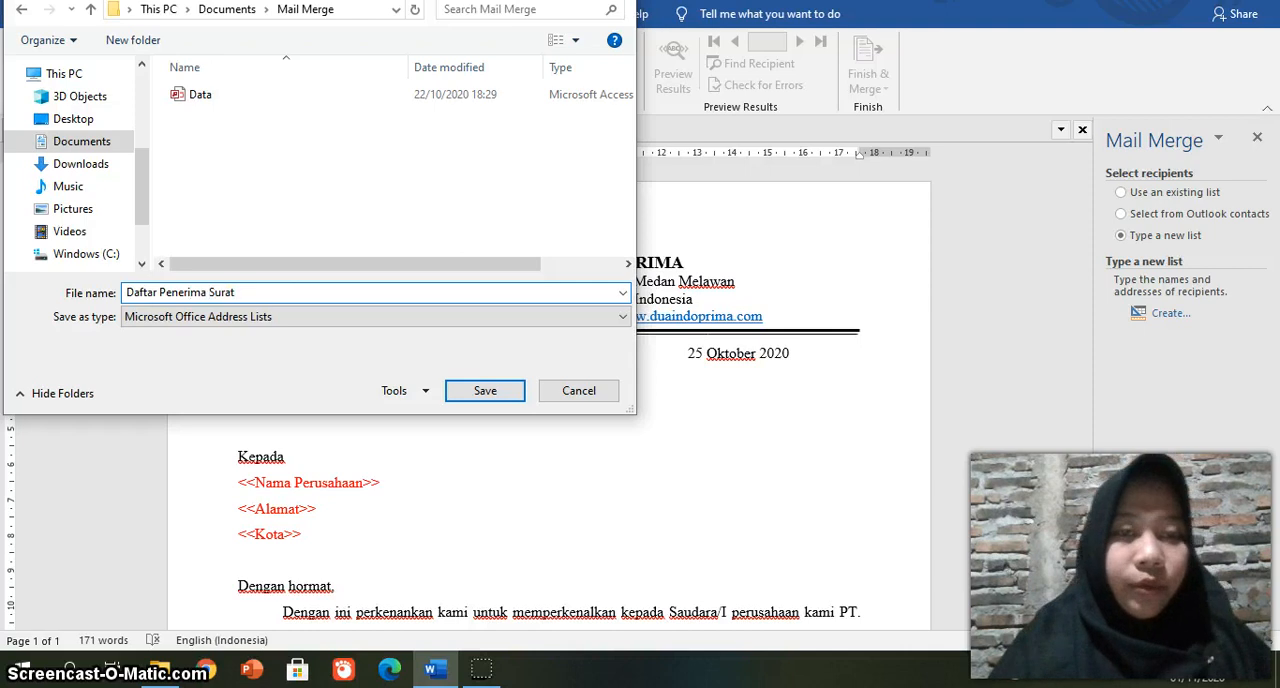
pyautogui.click(484, 391)
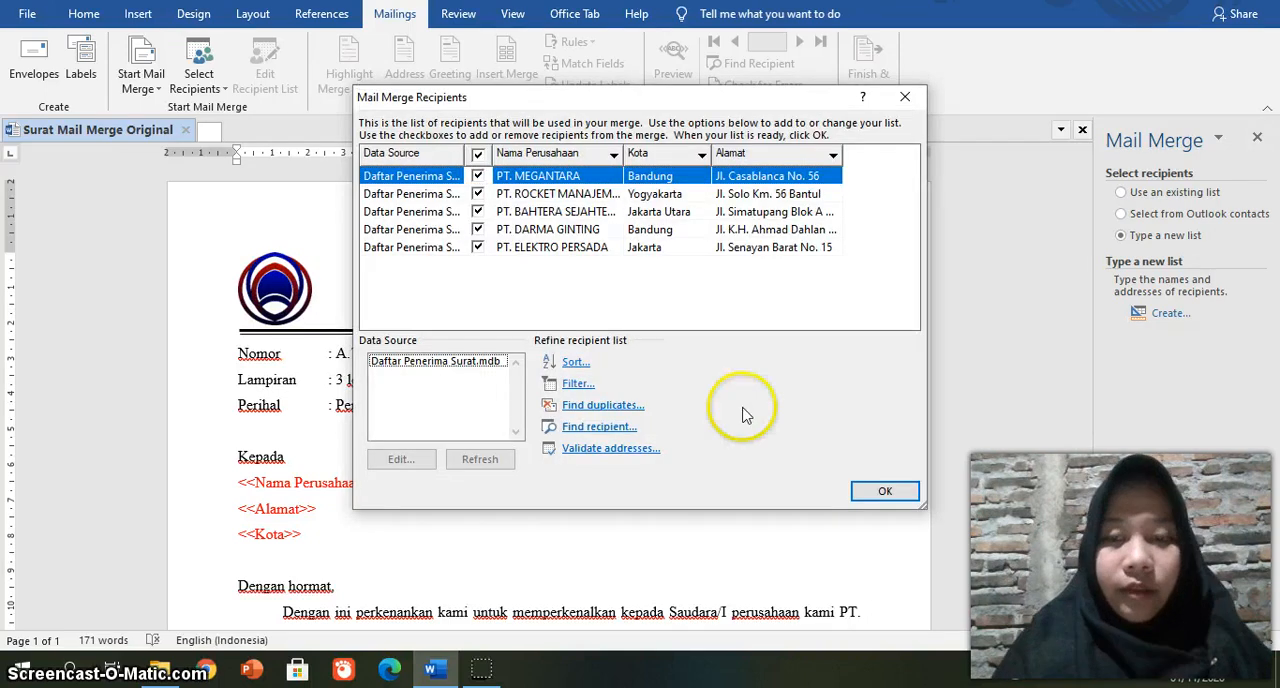
# Step: Accept the mail merge recipient list with all entries included and close the Mail Merge pane
pyautogui.click(885, 491)
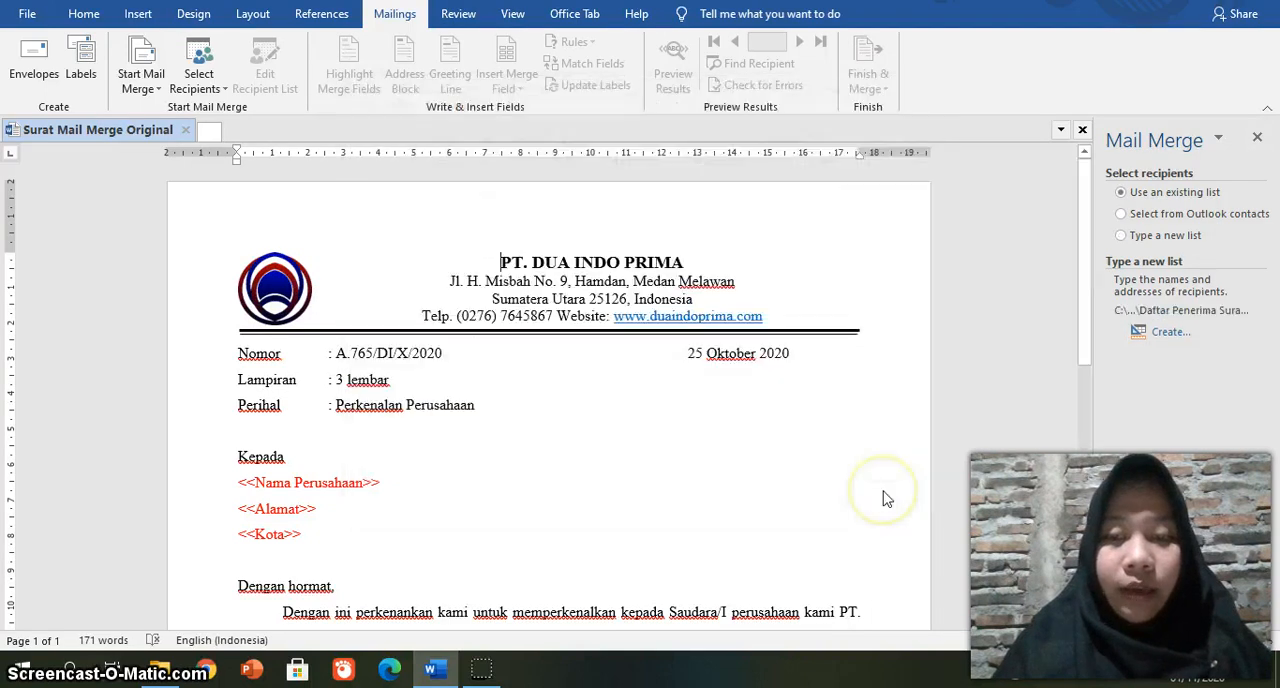
pyautogui.click(1258, 138)
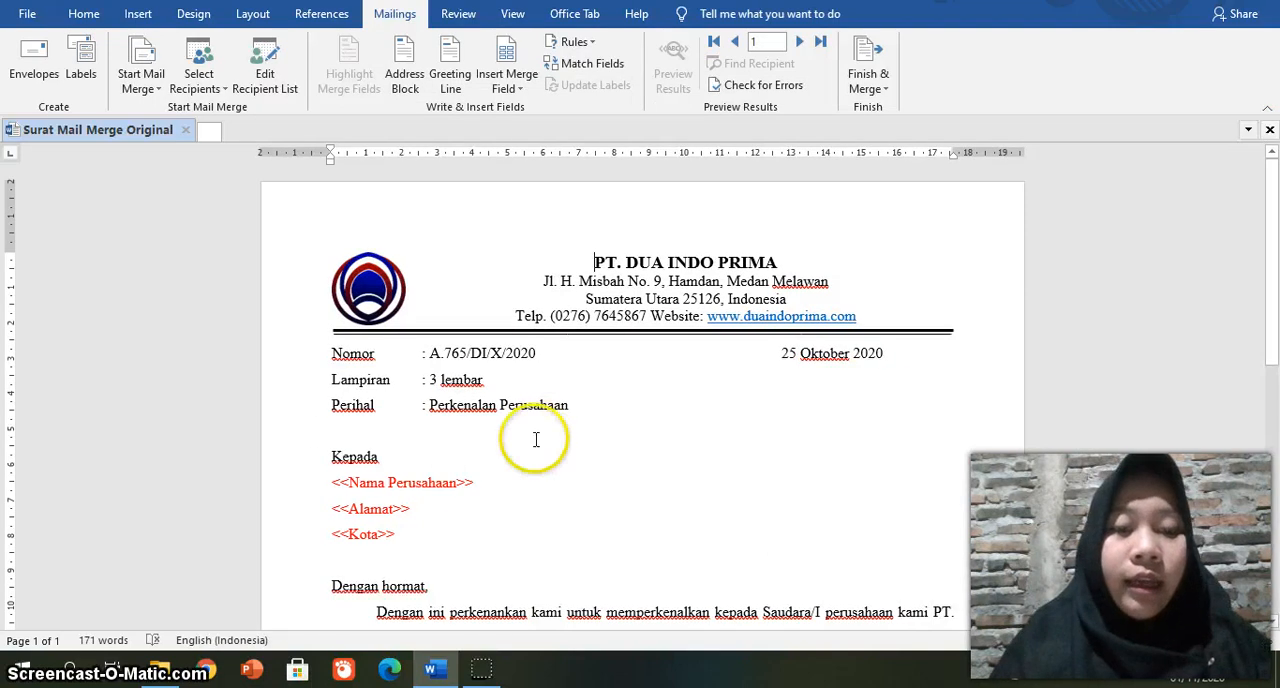
# Step: Replace the <<Nama Perusahaan>> placeholder text under Kepada with the Nama Perusahaan merge field
pyautogui.click(476, 483)
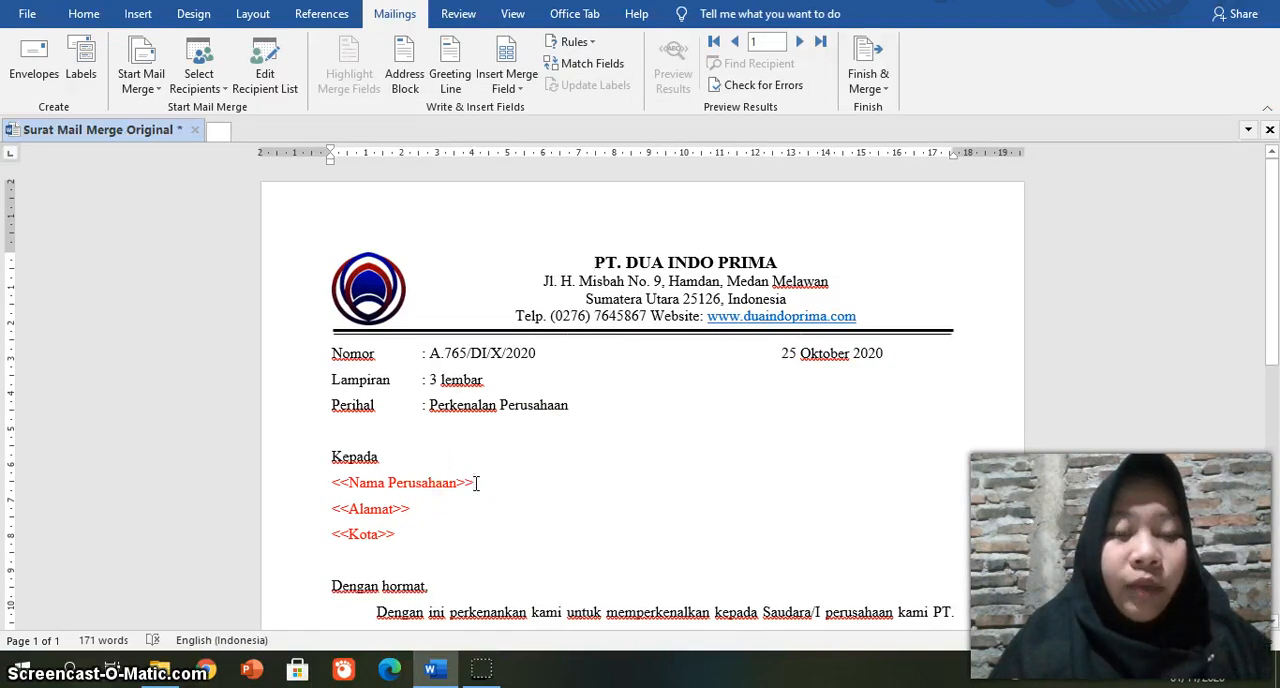
pyautogui.click(491, 481)
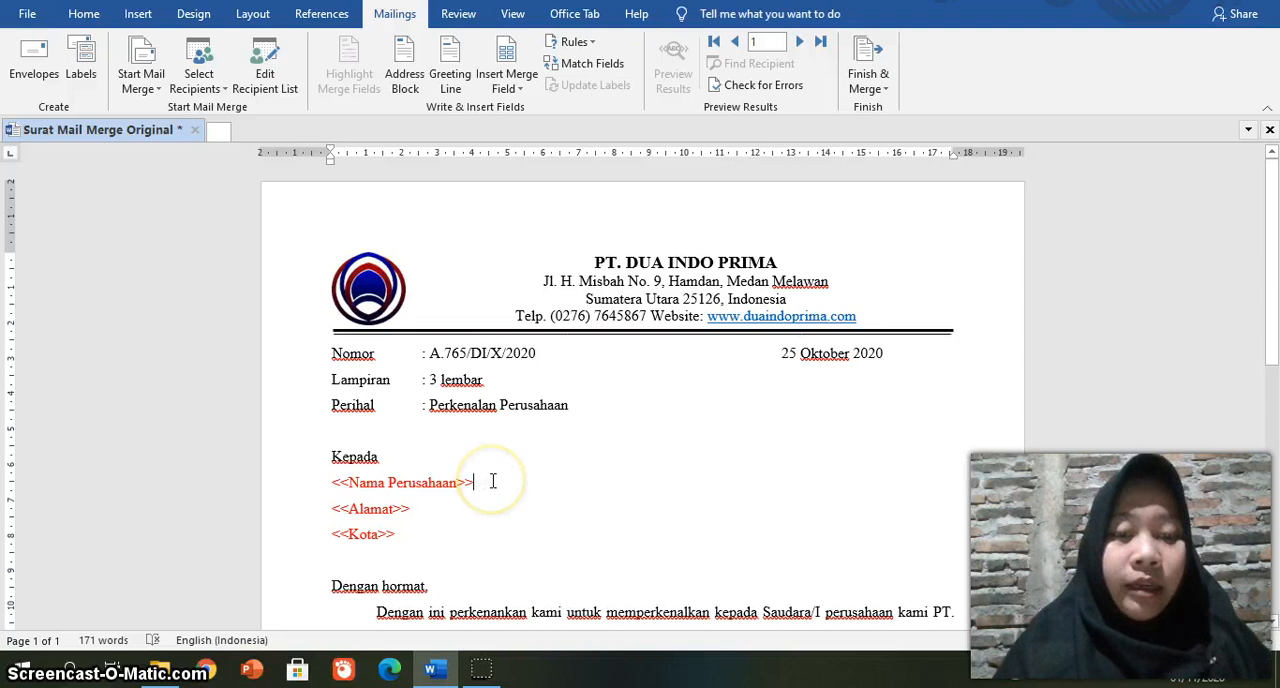
pyautogui.click(481, 481)
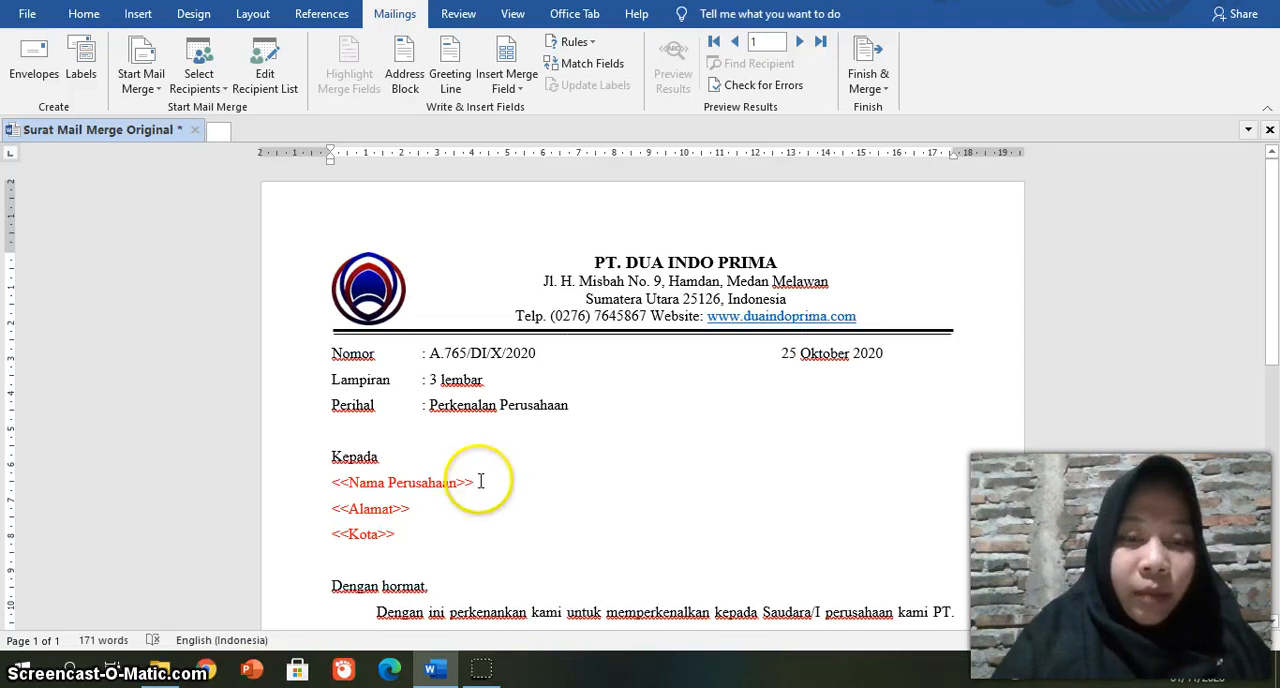
pyautogui.press('BackSpace')
pyautogui.press('BackSpace')
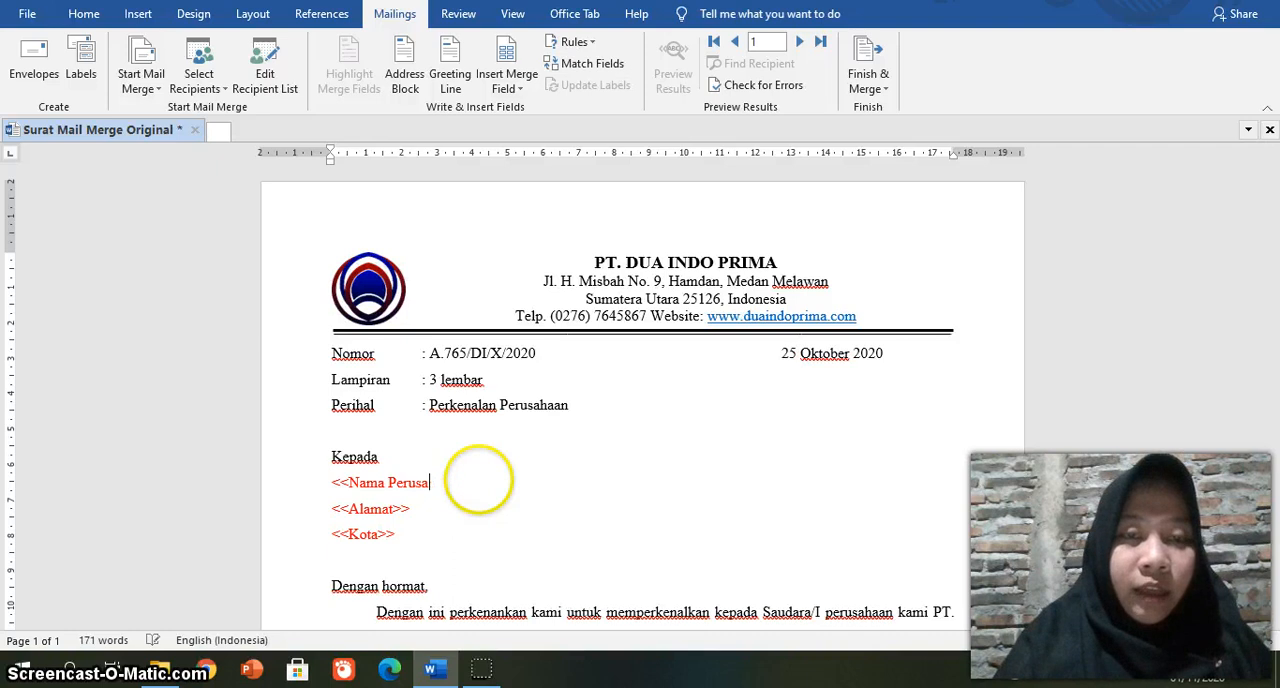
pyautogui.press('BackSpace')
pyautogui.press('BackSpace')
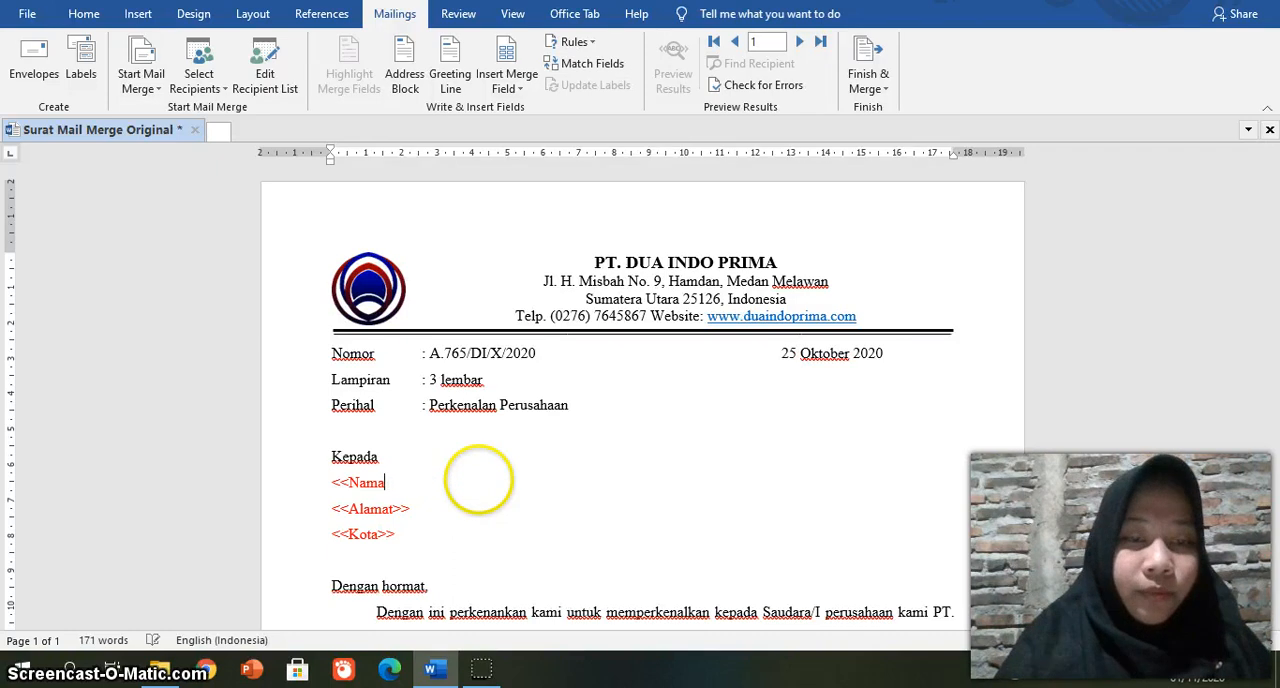
pyautogui.press('BackSpace')
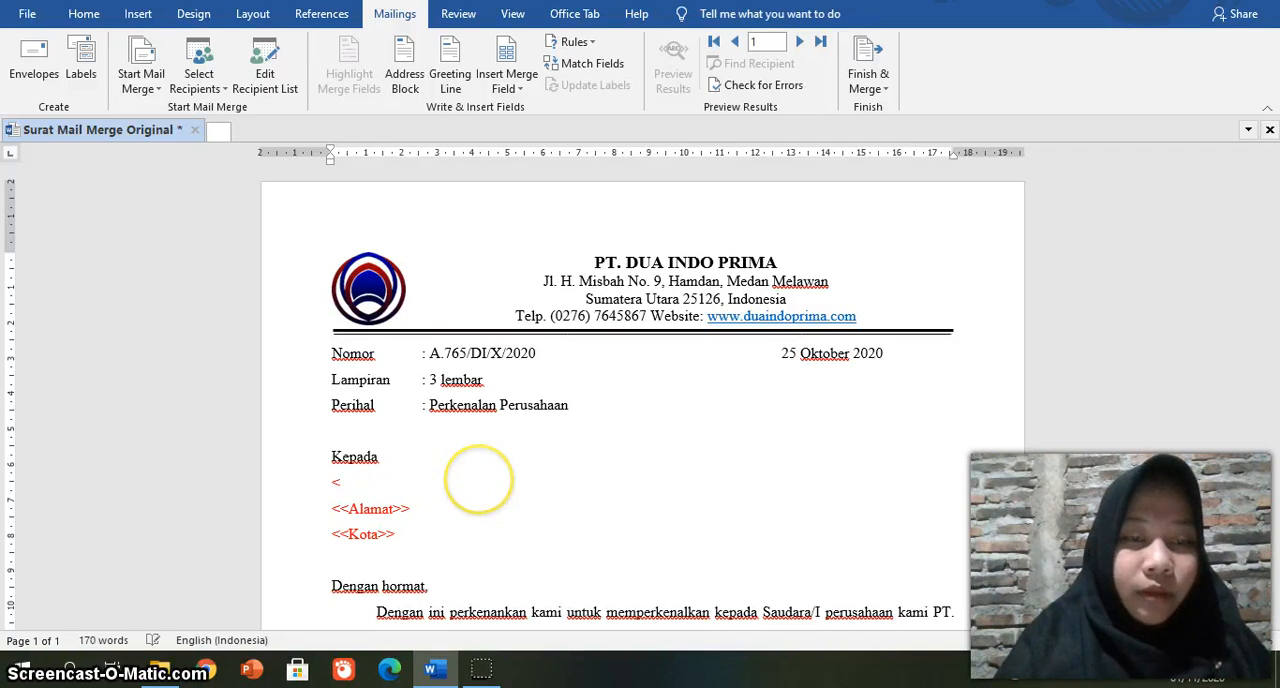
pyautogui.press('BackSpace')
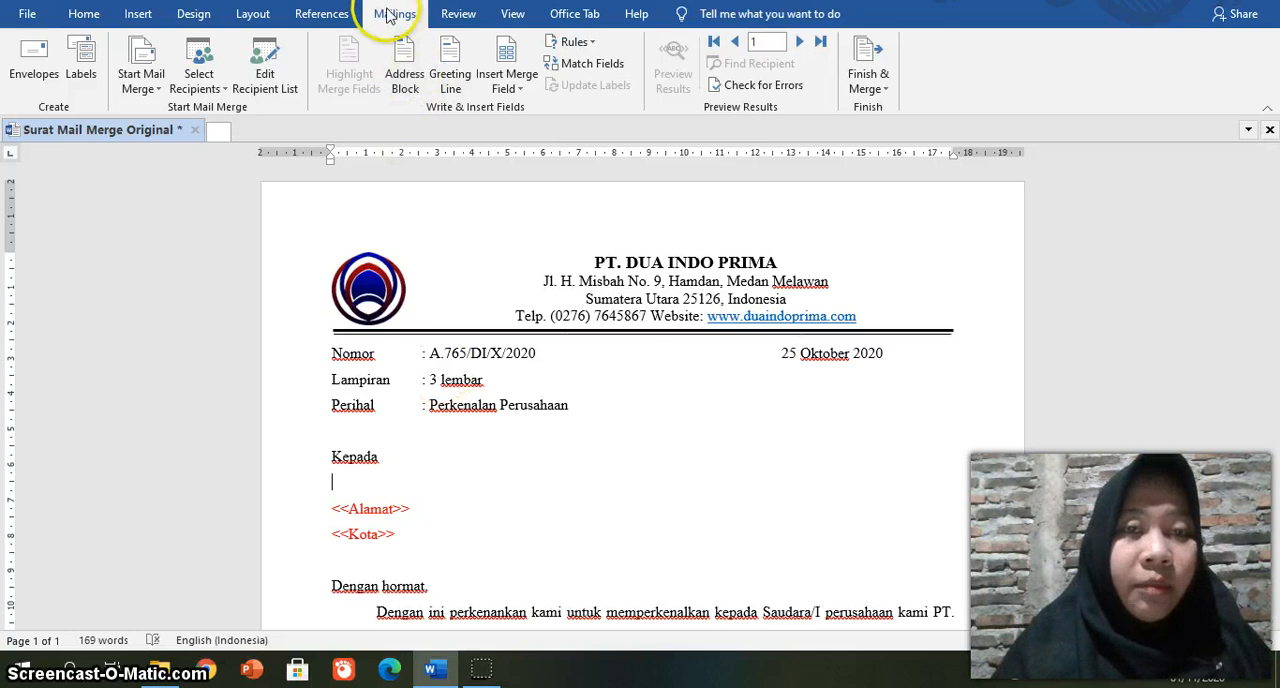
pyautogui.click(515, 89)
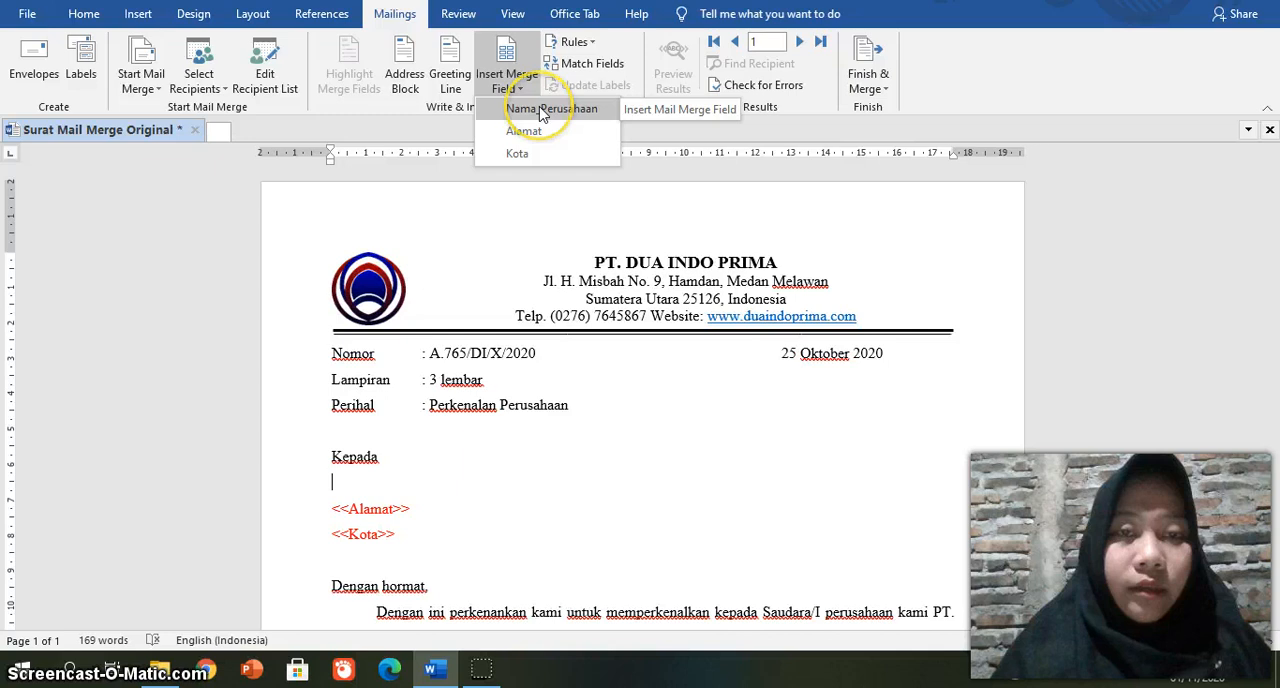
pyautogui.click(540, 113)
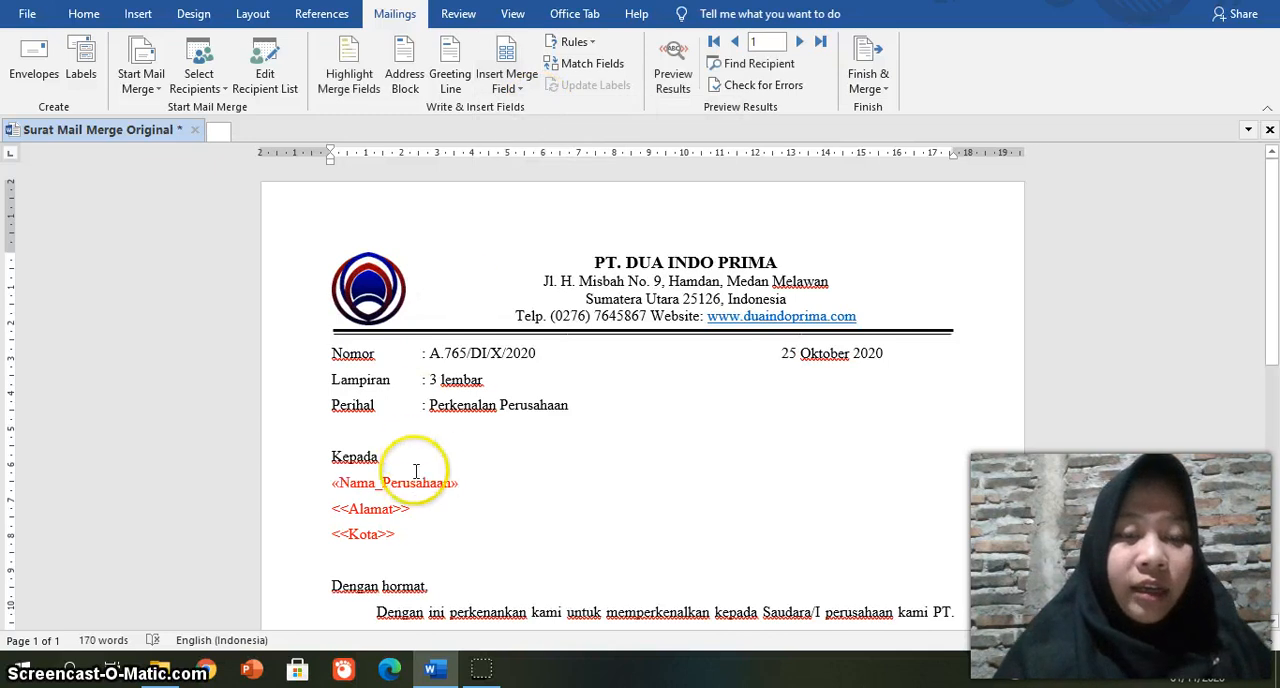
# Step: Replace the <<Alamat>> placeholder text below the company name with the Alamat merge field
pyautogui.click(416, 508)
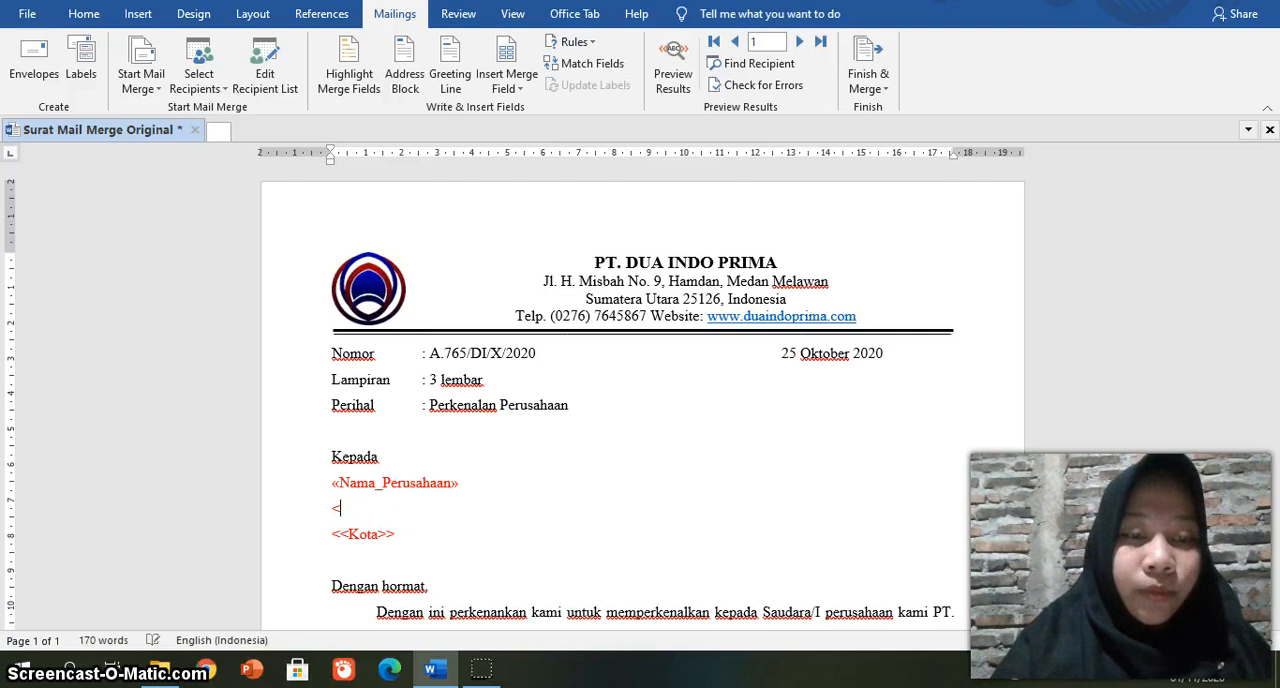
pyautogui.press('BackSpace')
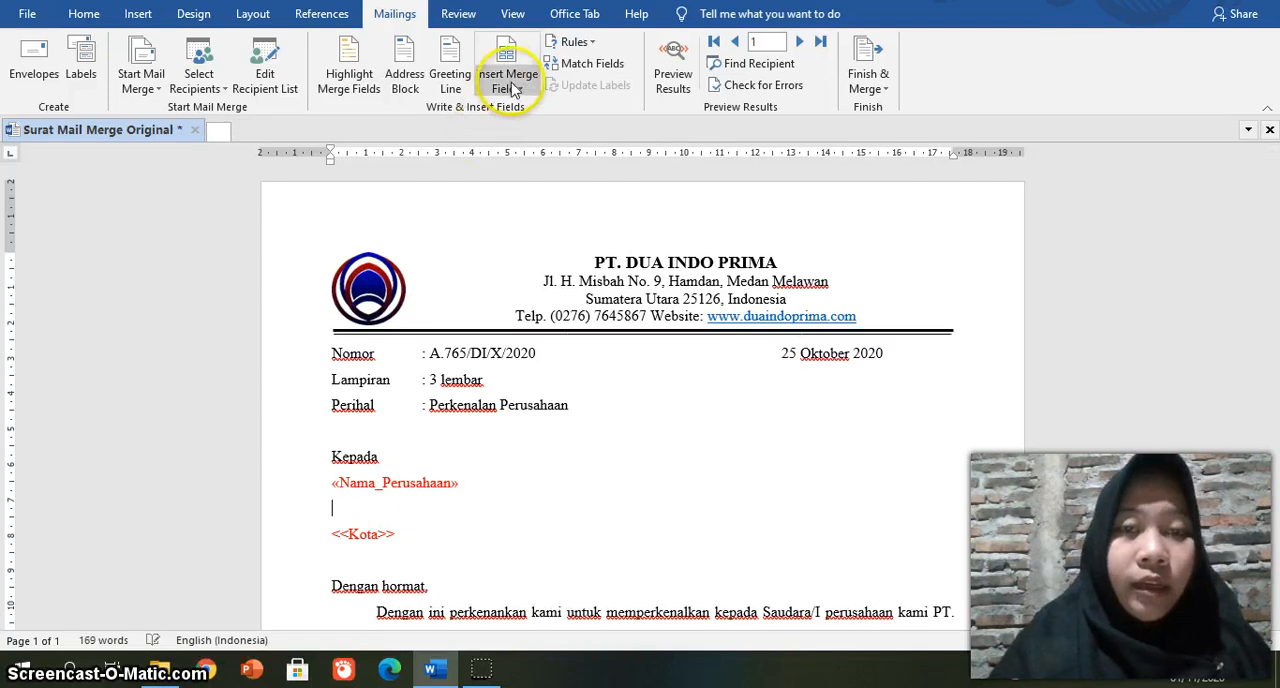
pyautogui.click(522, 90)
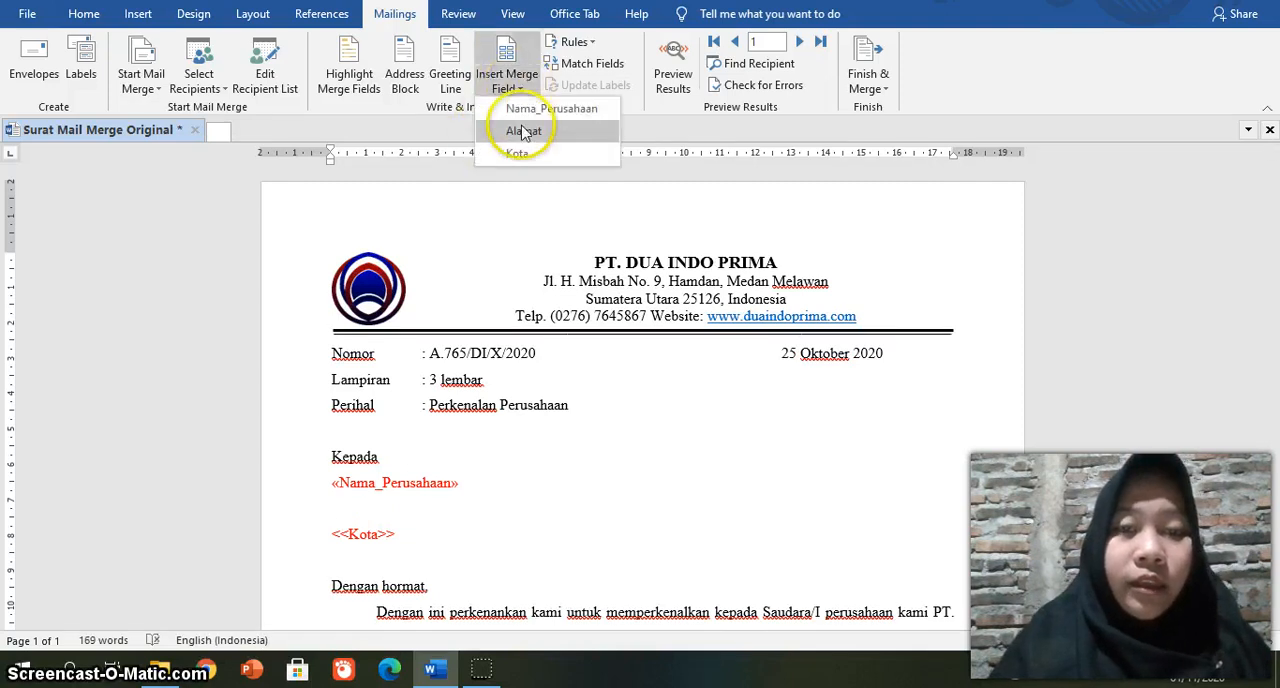
pyautogui.click(522, 131)
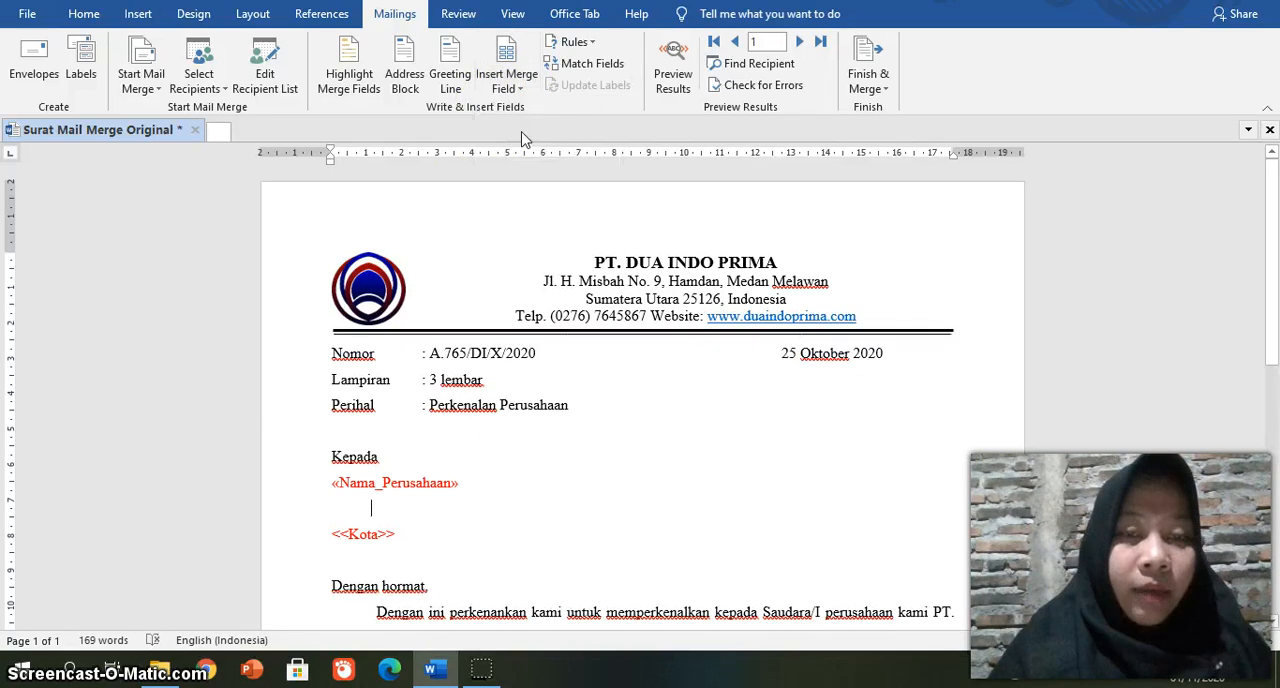
# Step: Replace the <<Kota>> placeholder text on the last address line with the Kota merge field
pyautogui.click(405, 528)
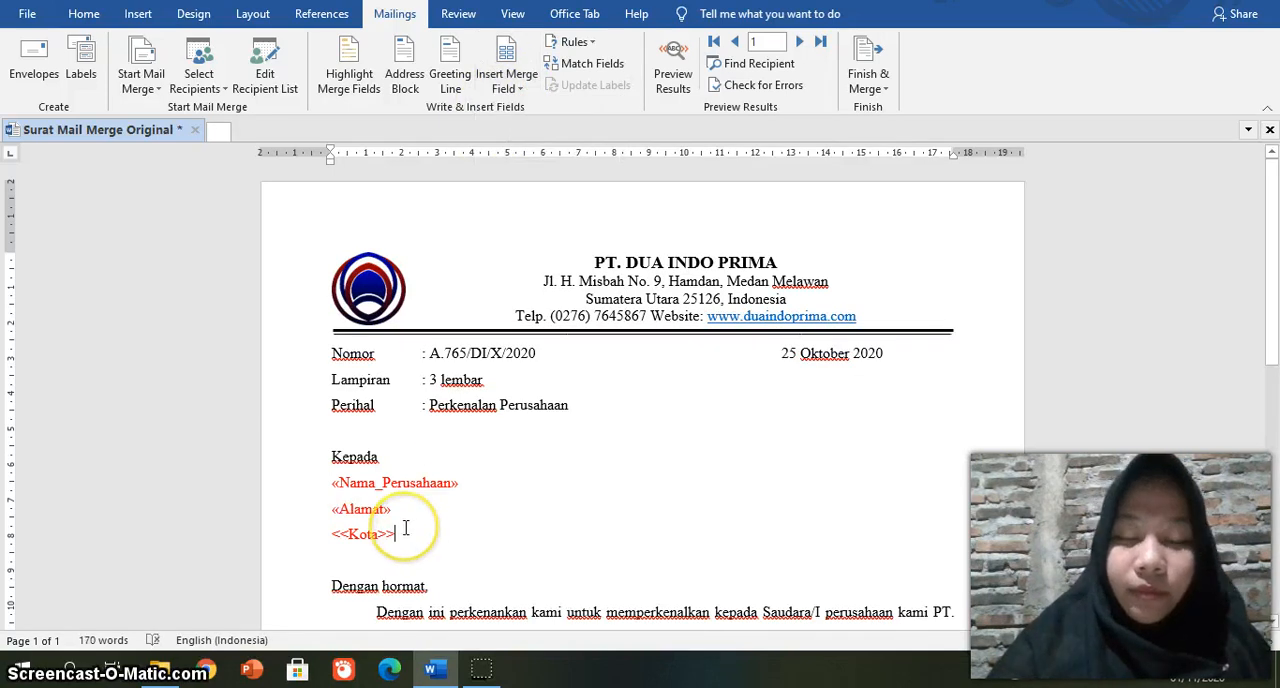
pyautogui.press('BackSpace')
pyautogui.press('BackSpace')
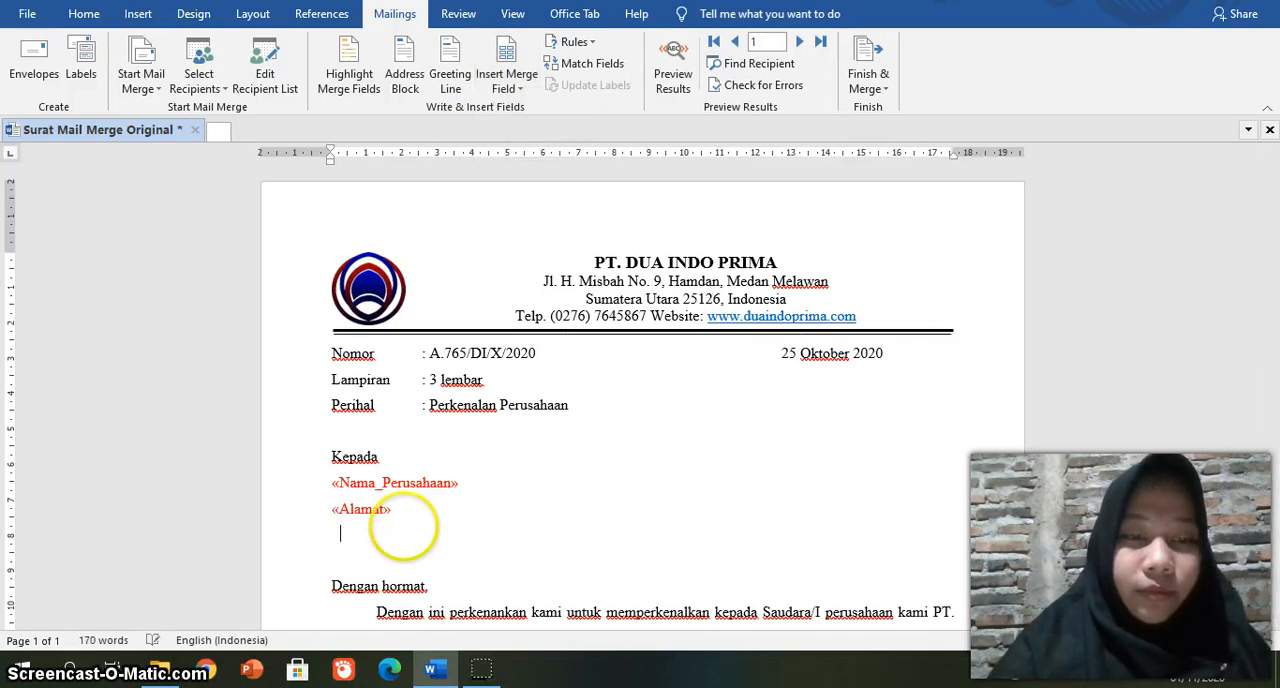
pyautogui.press('BackSpace')
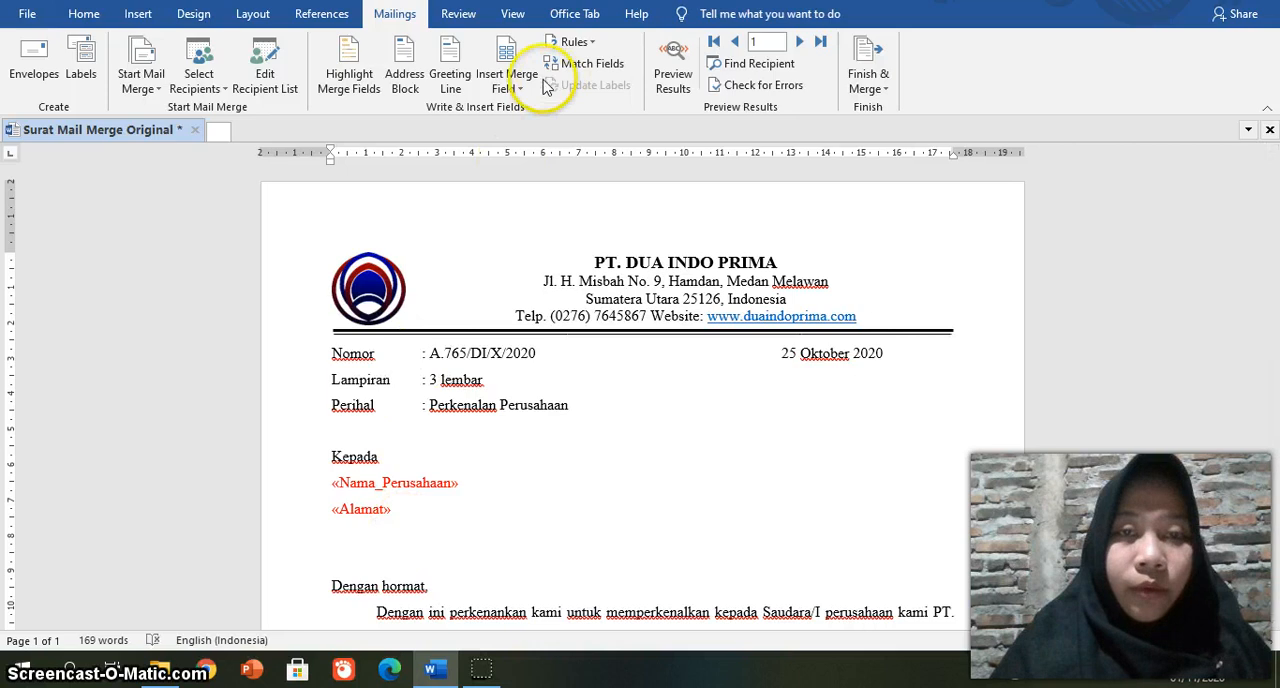
pyautogui.click(508, 80)
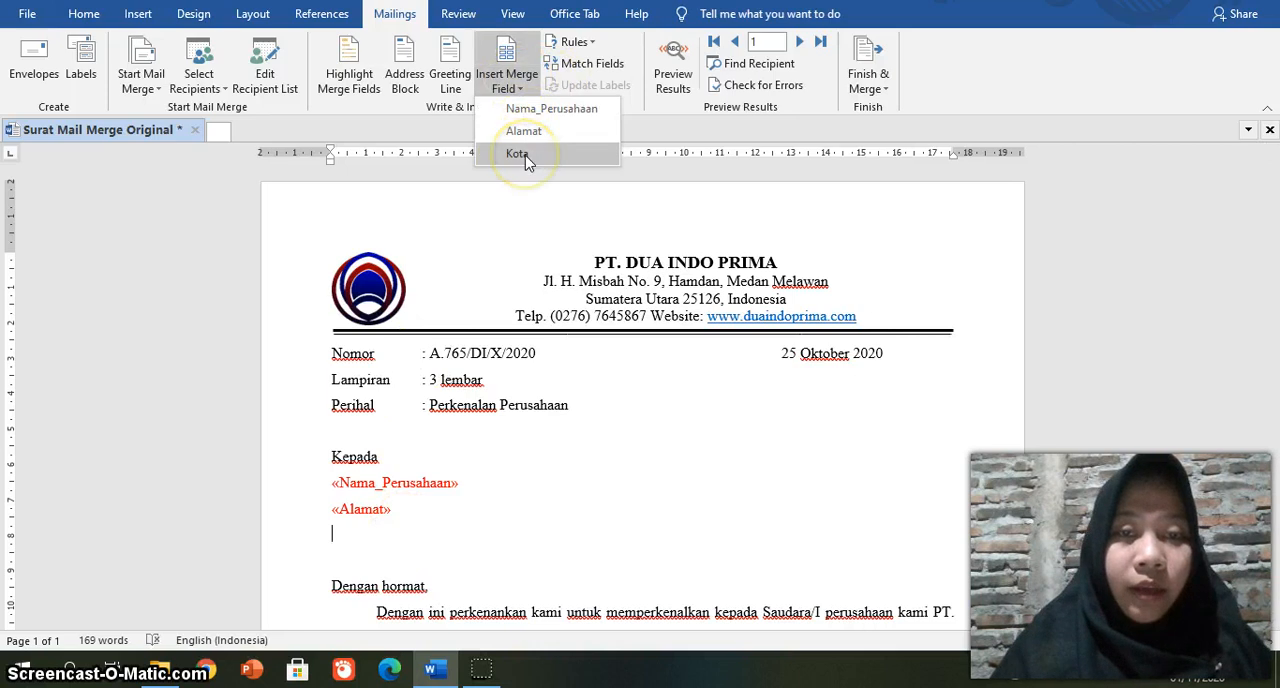
pyautogui.click(517, 154)
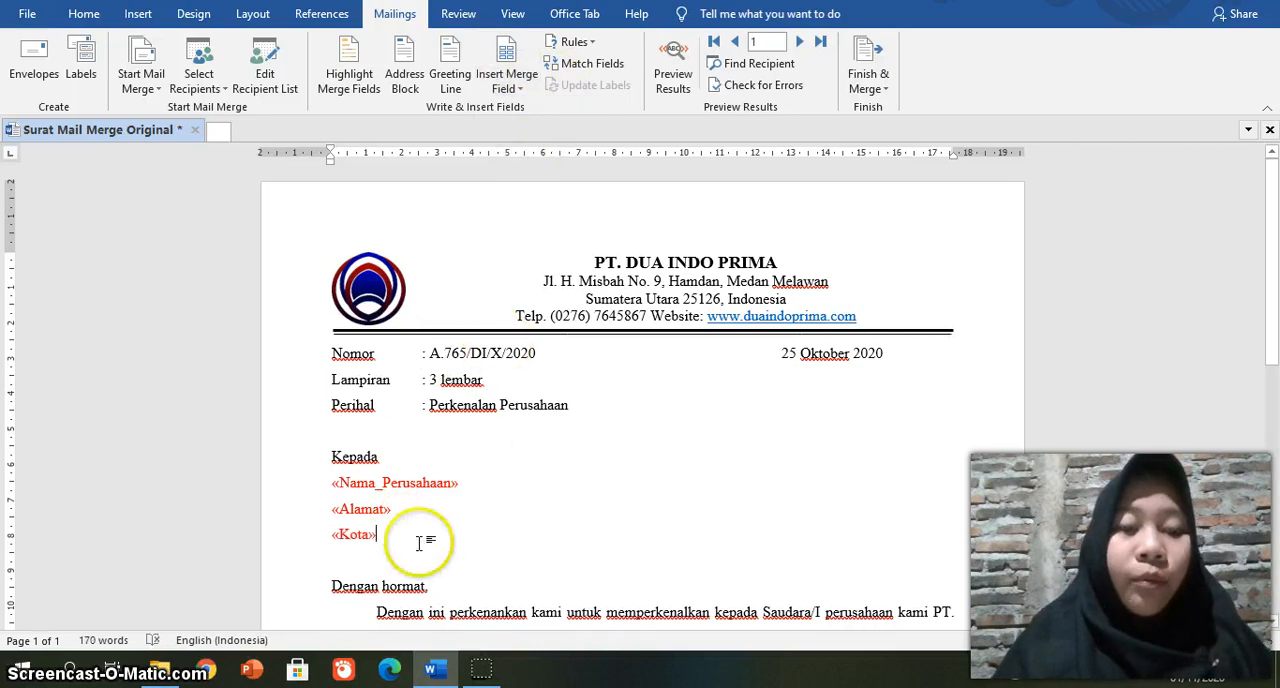
# Step: Preview the merge results and go through the recipient records up to the fifth one
pyautogui.click(681, 80)
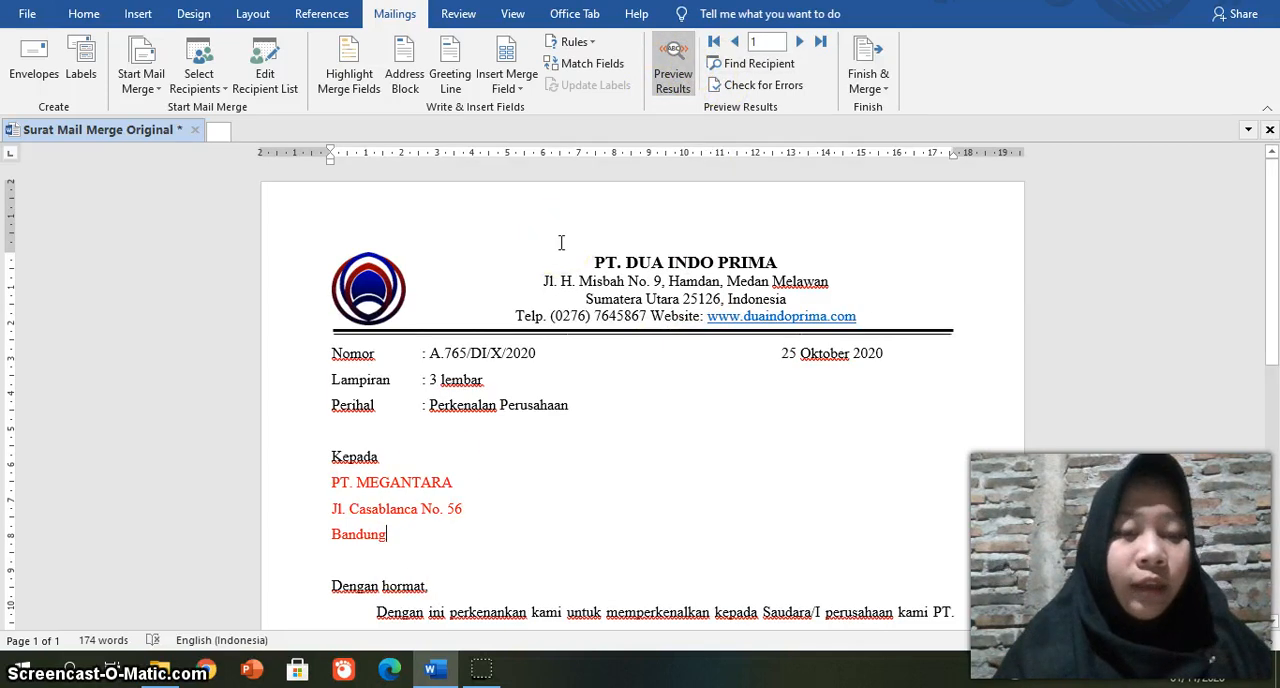
pyautogui.click(800, 43)
pyautogui.click(800, 43)
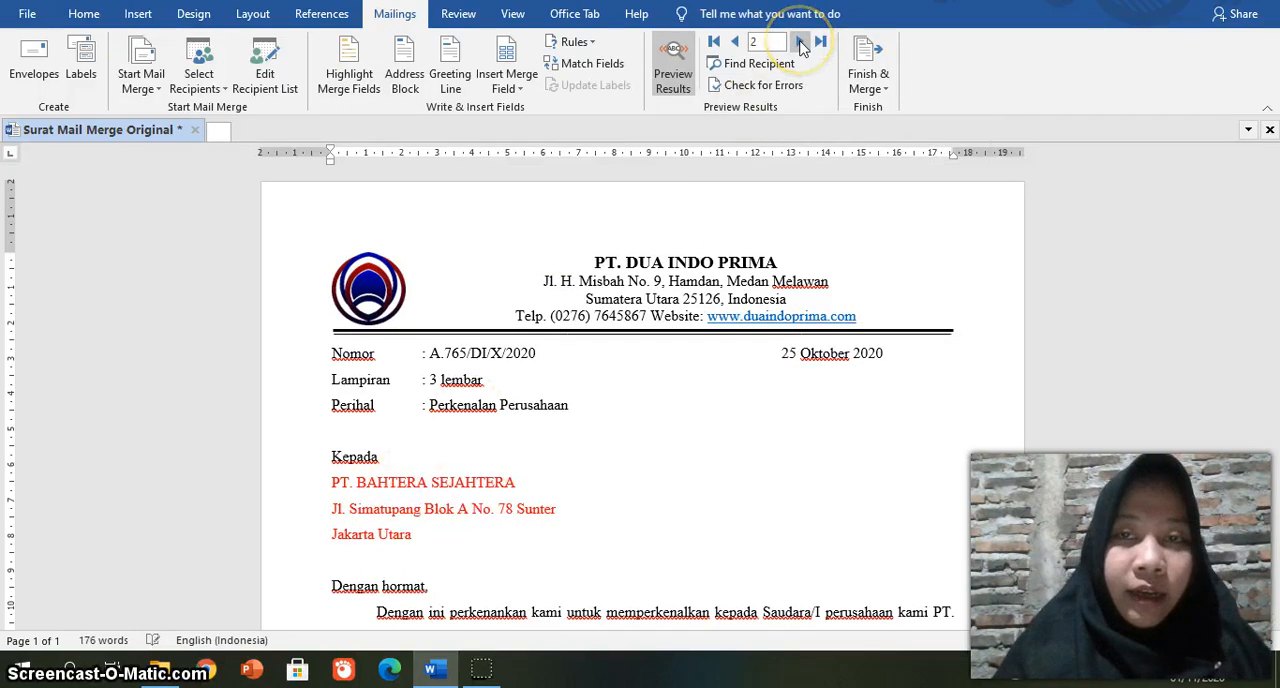
pyautogui.click(800, 43)
pyautogui.click(800, 42)
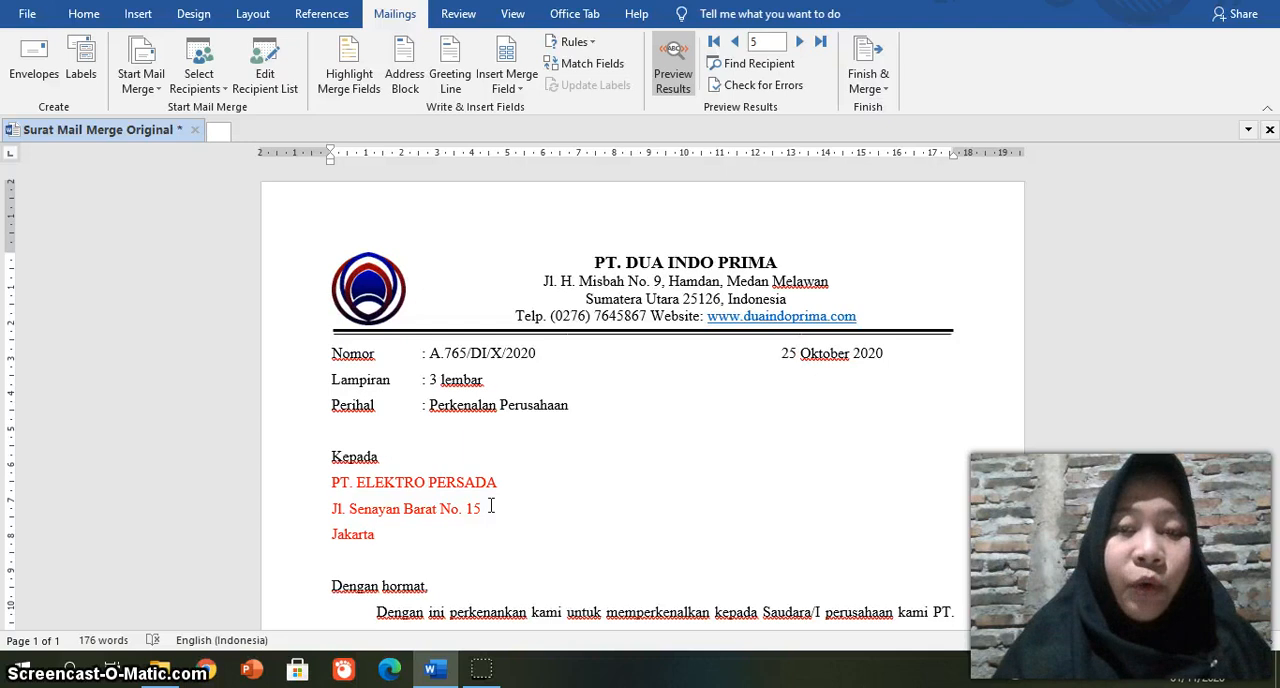
pyautogui.click(529, 463)
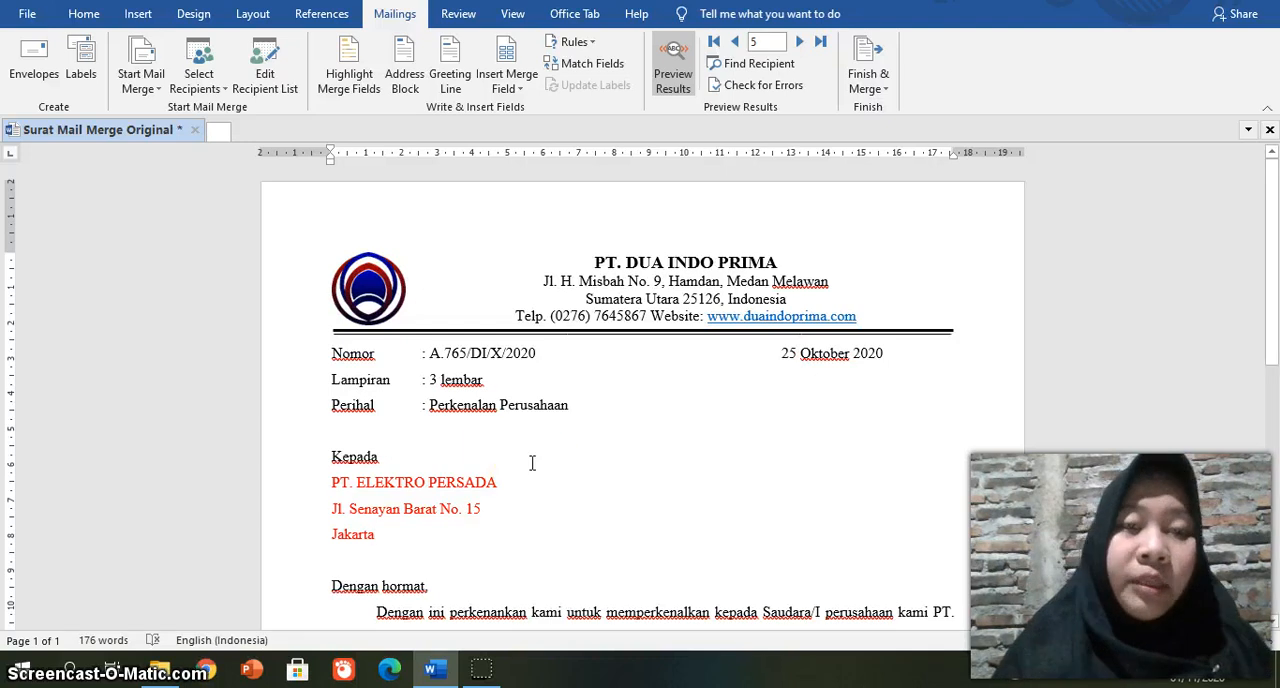
# Step: Finish the merge by merging all records into a new document of individual letters, and look through the letters
pyautogui.click(869, 77)
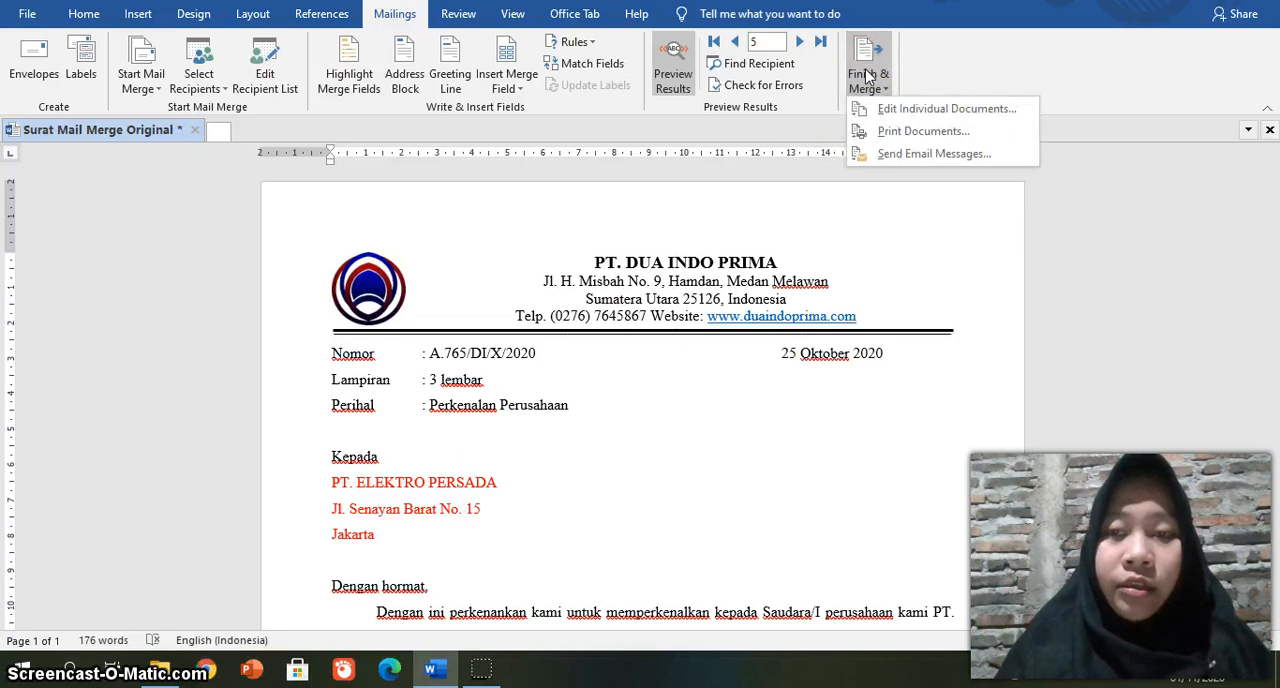
pyautogui.click(896, 112)
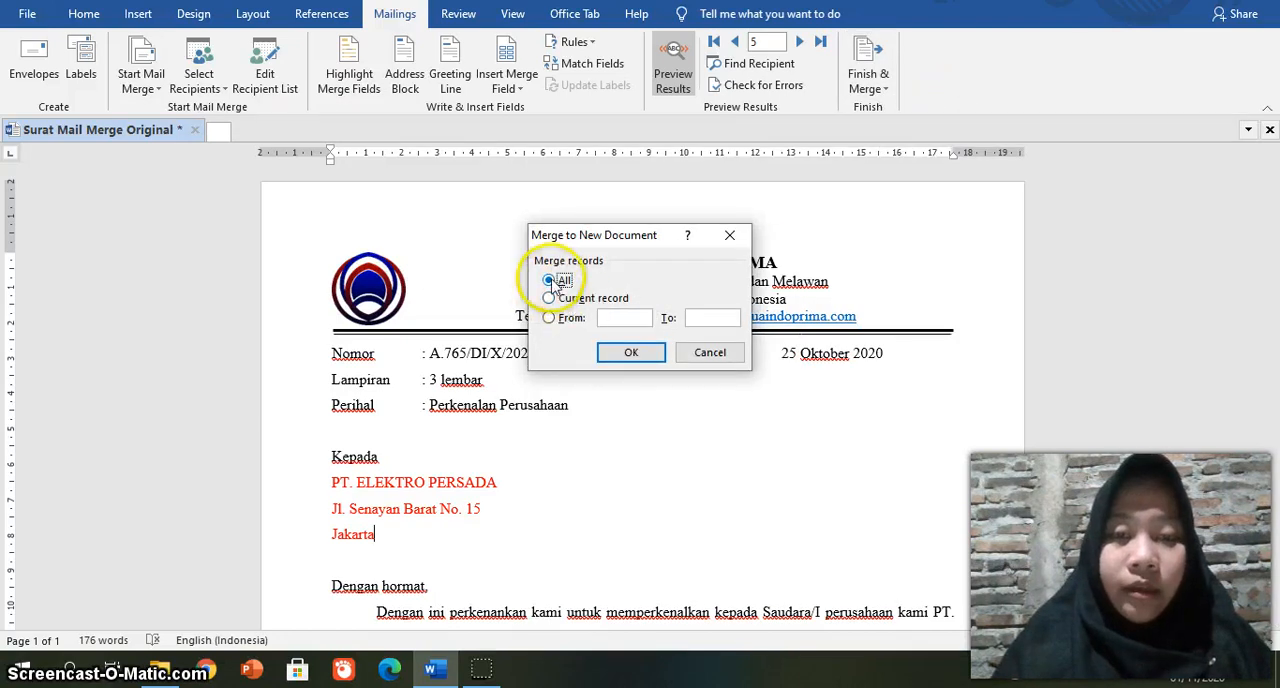
pyautogui.click(627, 352)
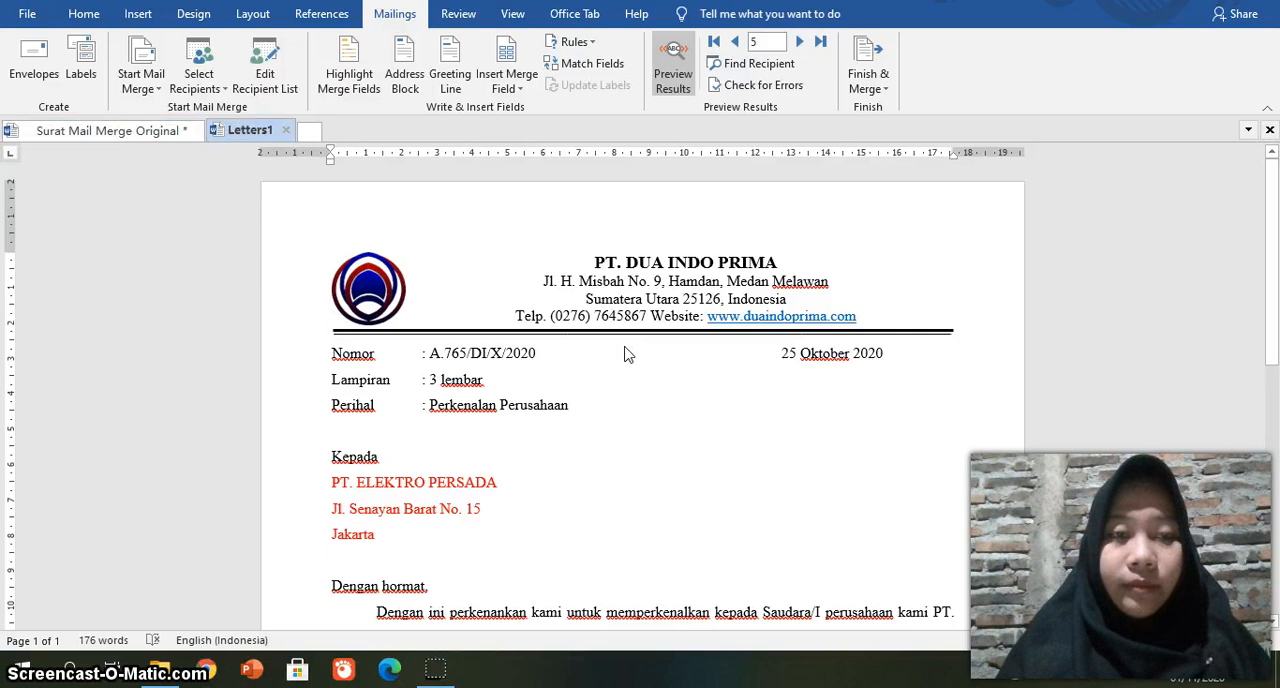
pyautogui.click(436, 310)
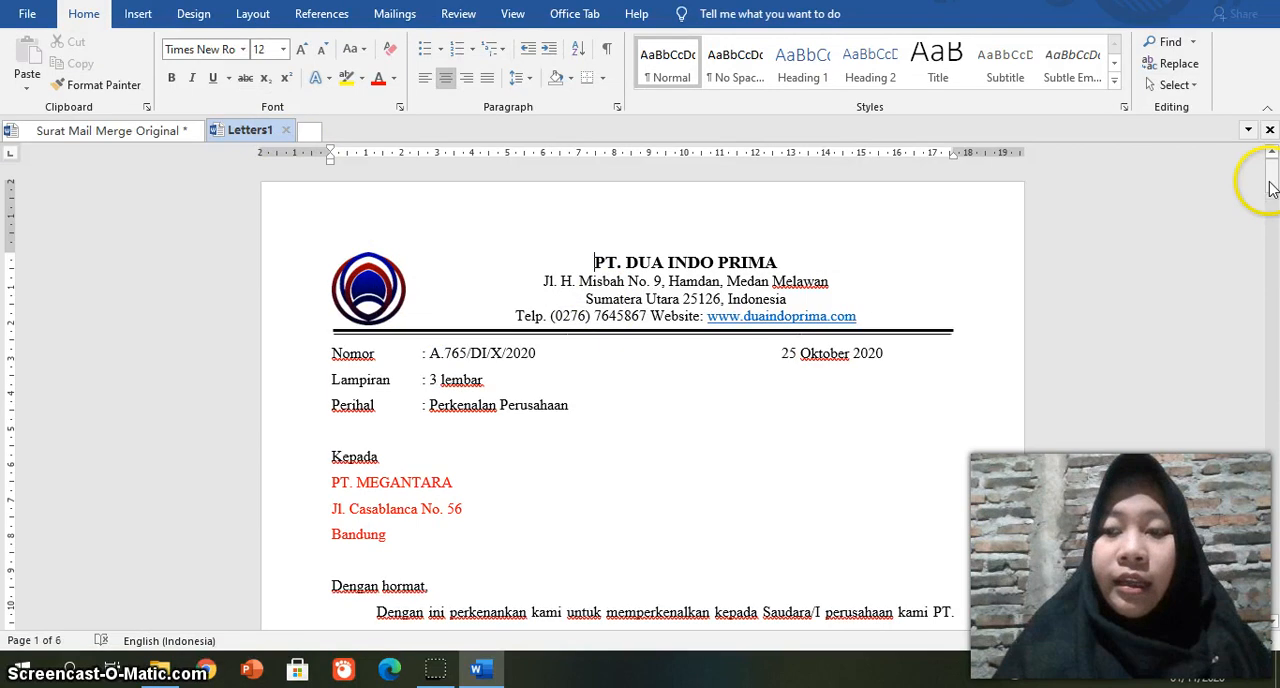
pyautogui.moveTo(1270, 188)
pyautogui.mouseDown()
pyautogui.moveTo(1267, 362)
pyautogui.moveTo(1266, 166)
pyautogui.mouseUp()
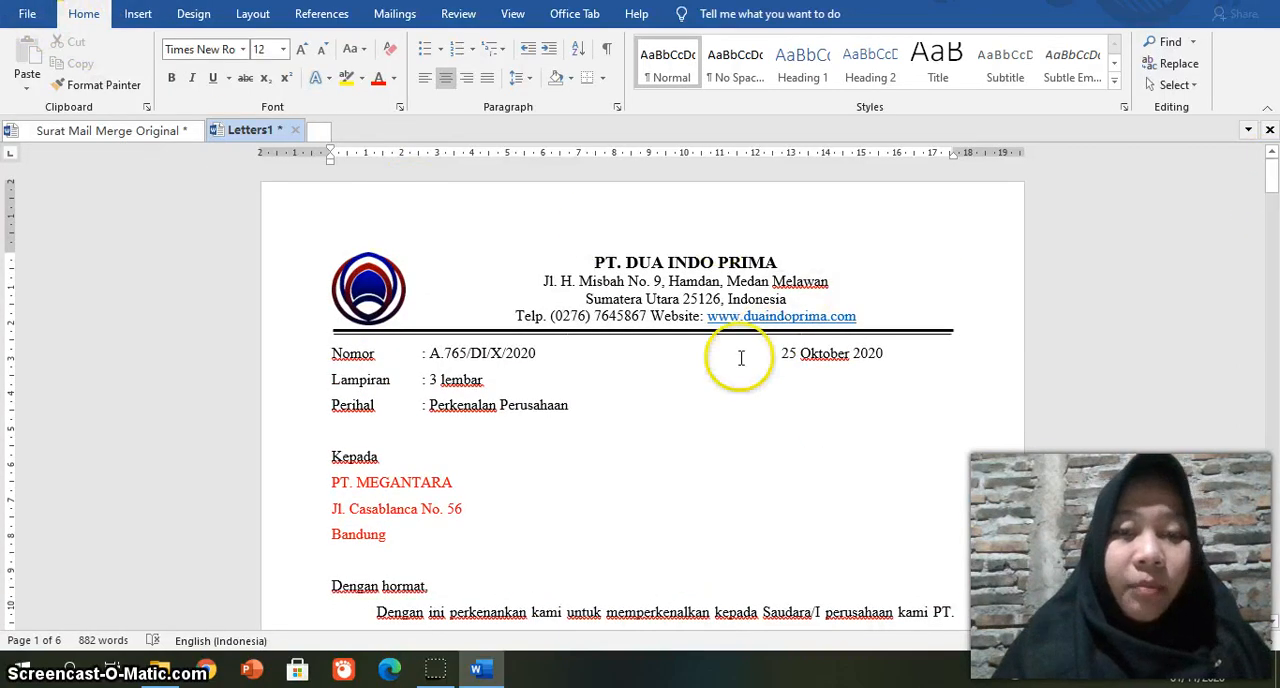
# Step: Save the merged letters as a Word document named Surat Mail Merge Jadi in the Mail Merge folder under Documents
pyautogui.click(27, 15)
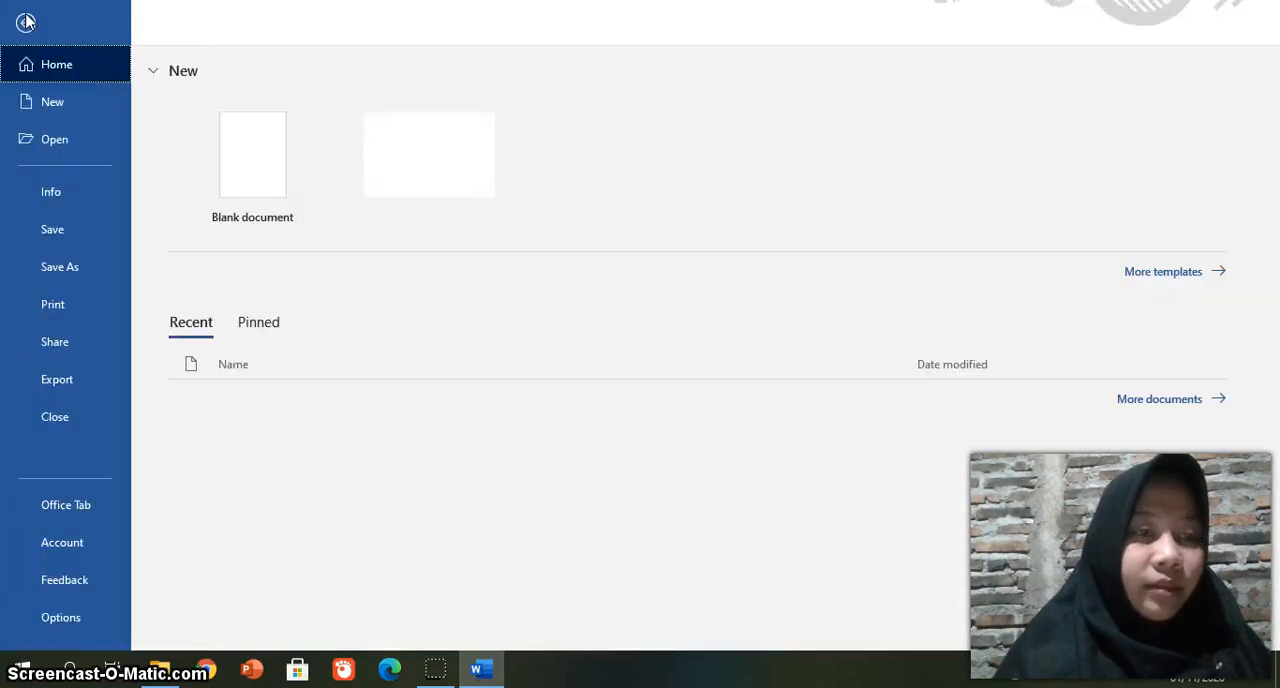
pyautogui.click(57, 230)
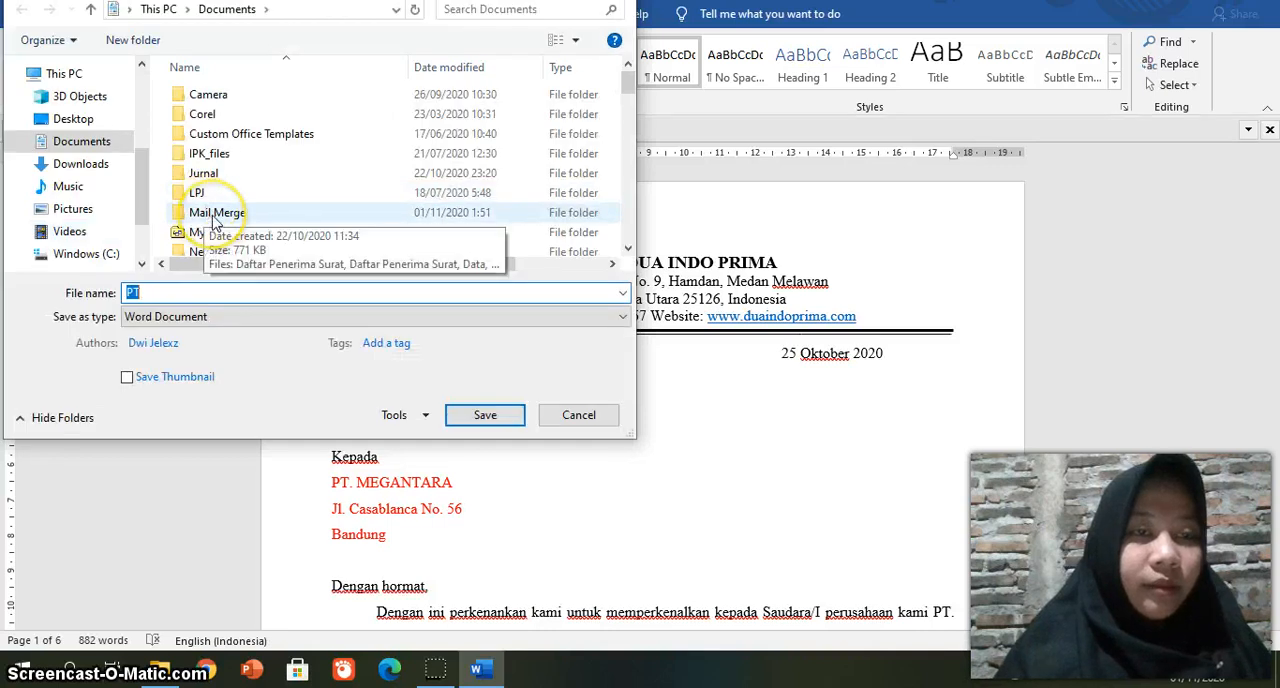
pyautogui.doubleClick(213, 220)
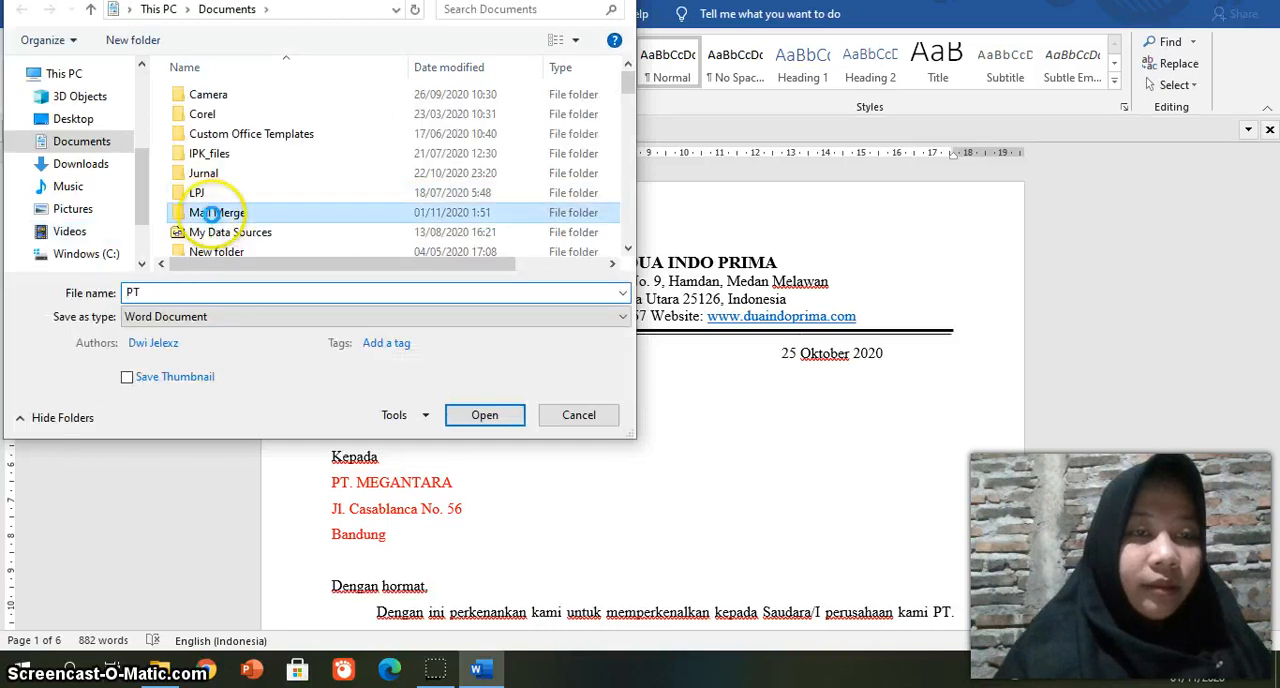
pyautogui.doubleClick(198, 287)
pyautogui.write('Su')
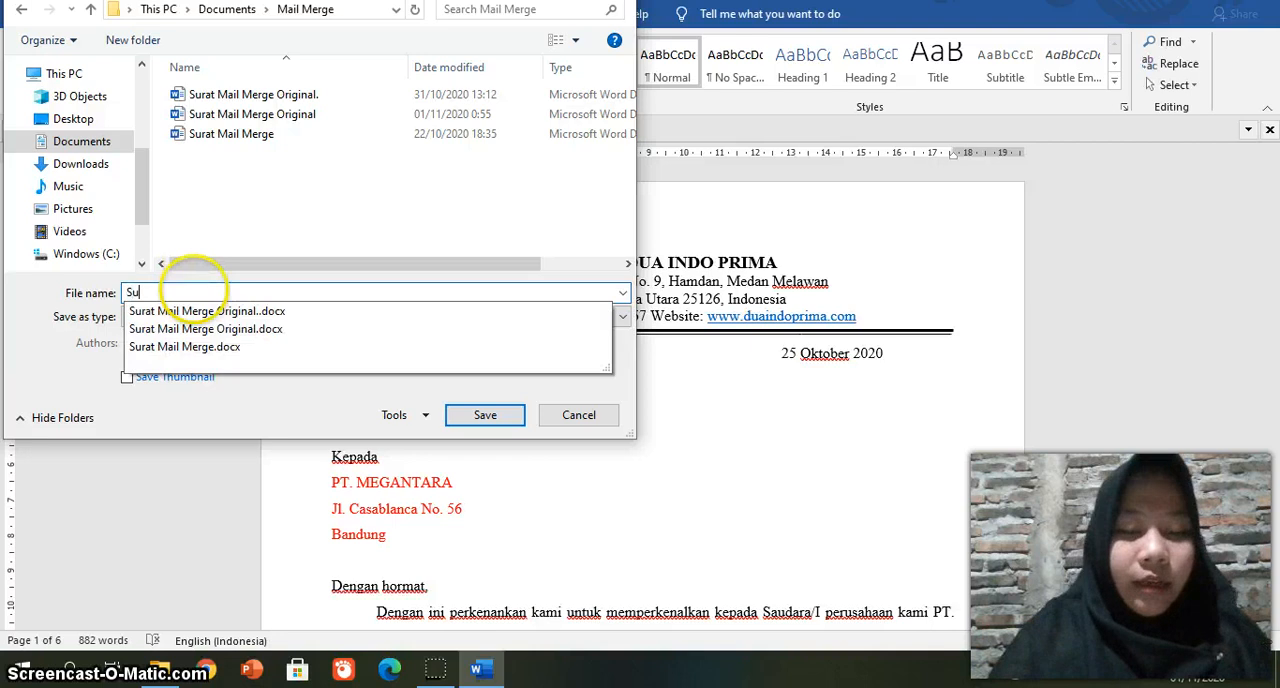
pyautogui.write('rat Mal')
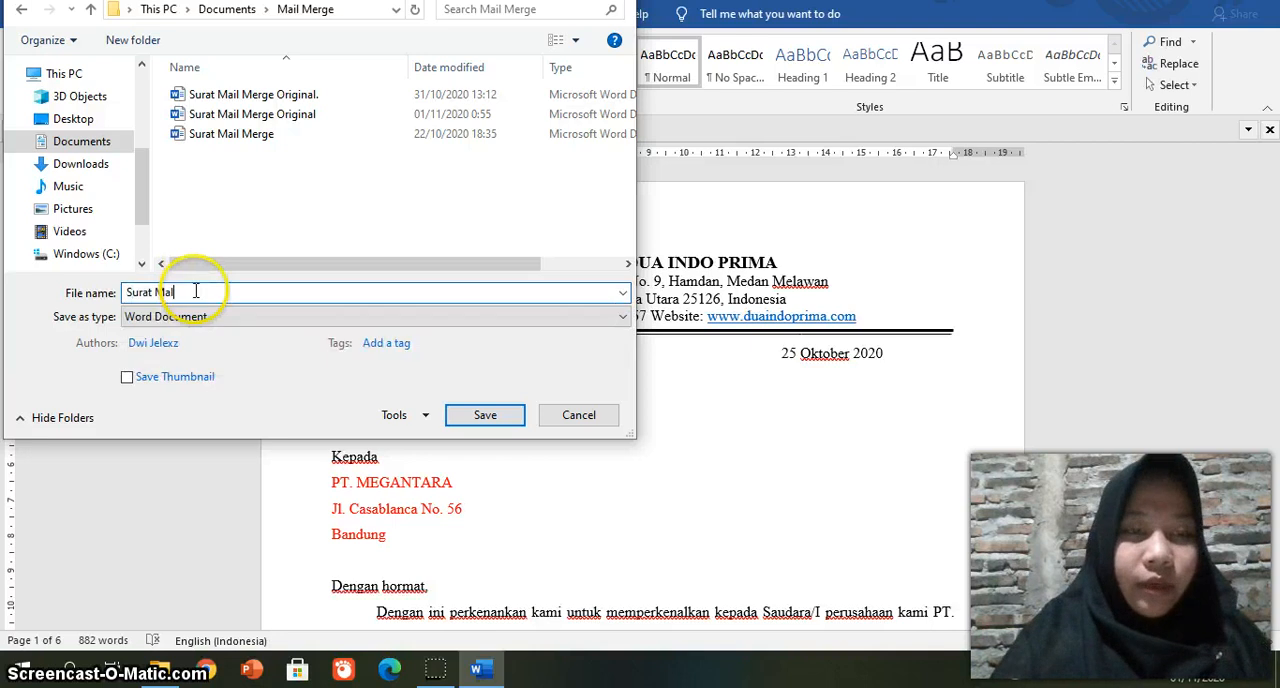
pyautogui.press('BackSpace')
pyautogui.write('il Ma')
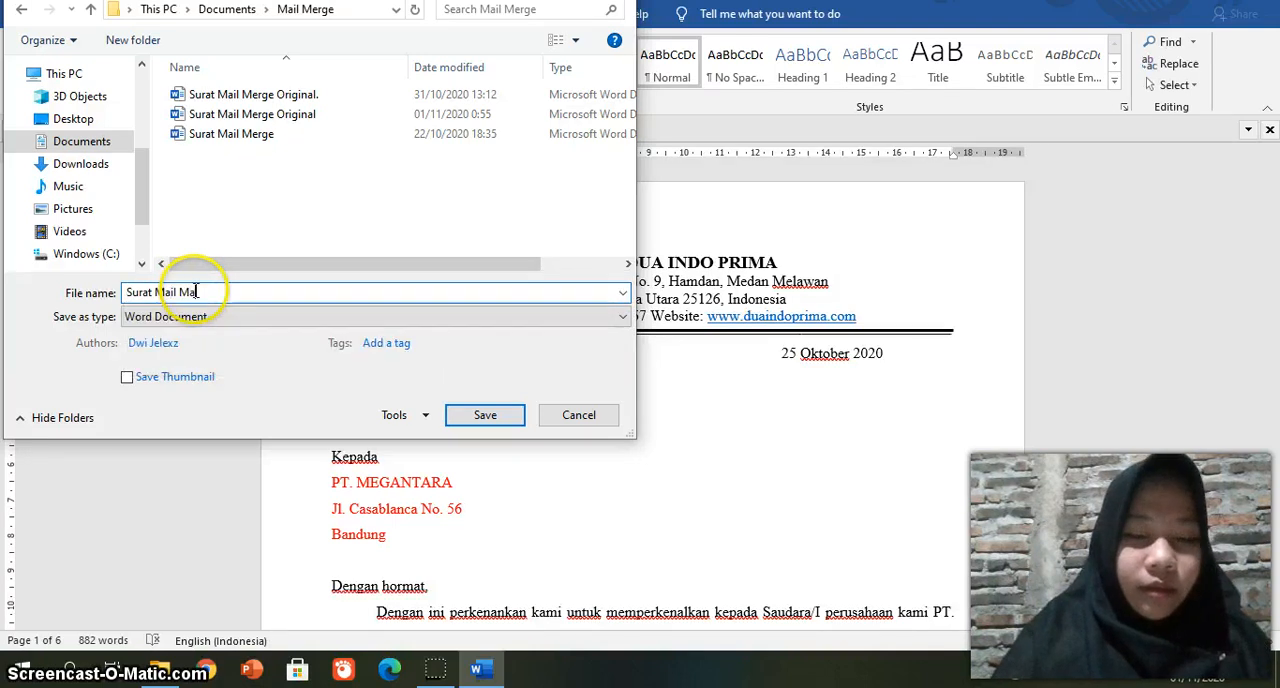
pyautogui.press('BackSpace')
pyautogui.write('erg')
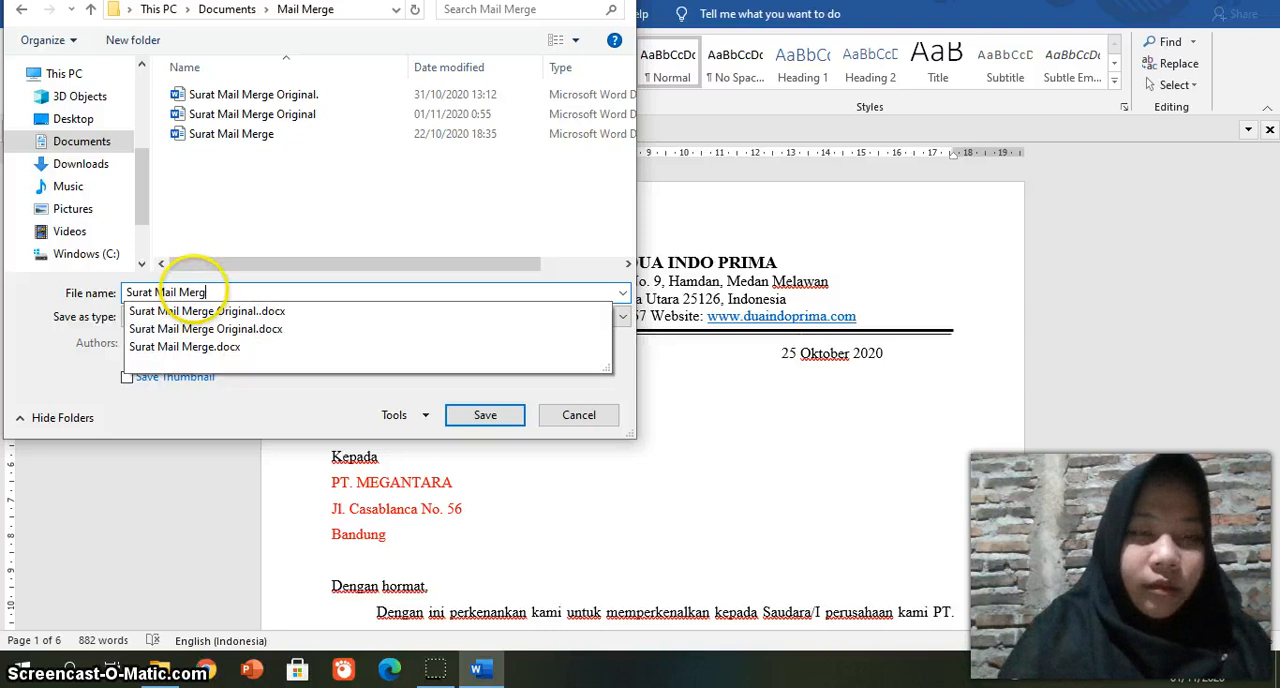
pyautogui.write('e')
pyautogui.write(' J')
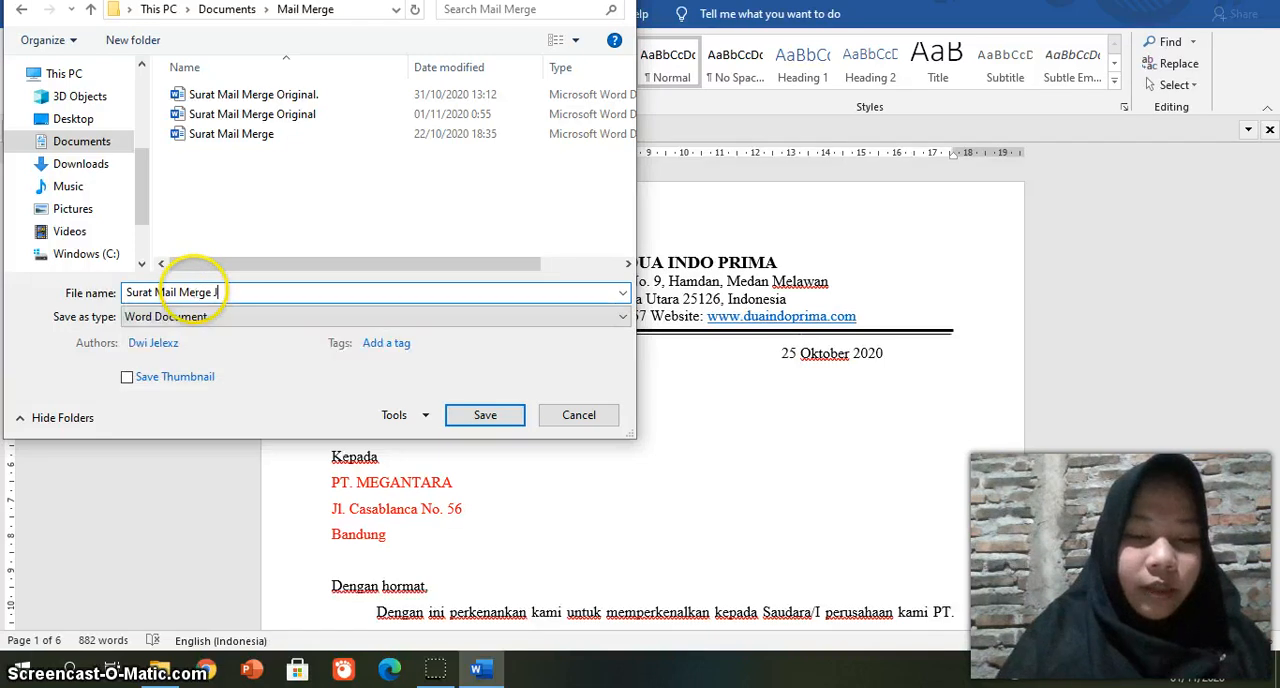
pyautogui.write('adi')
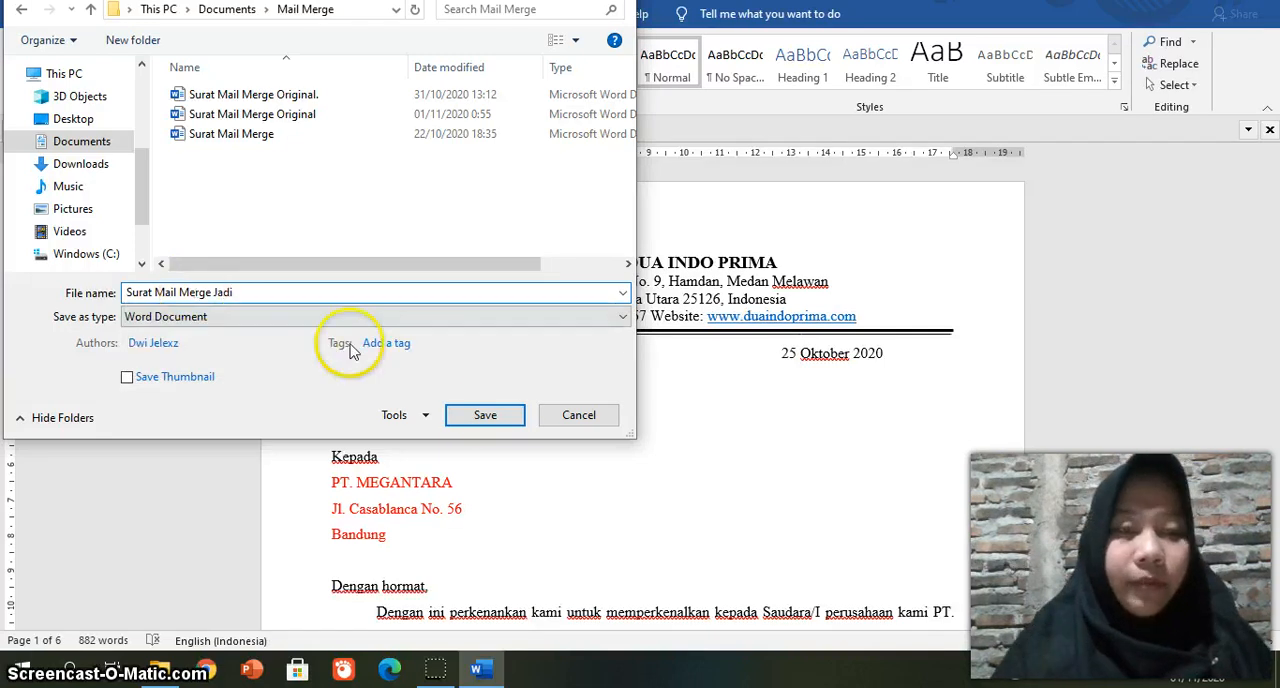
pyautogui.click(486, 414)
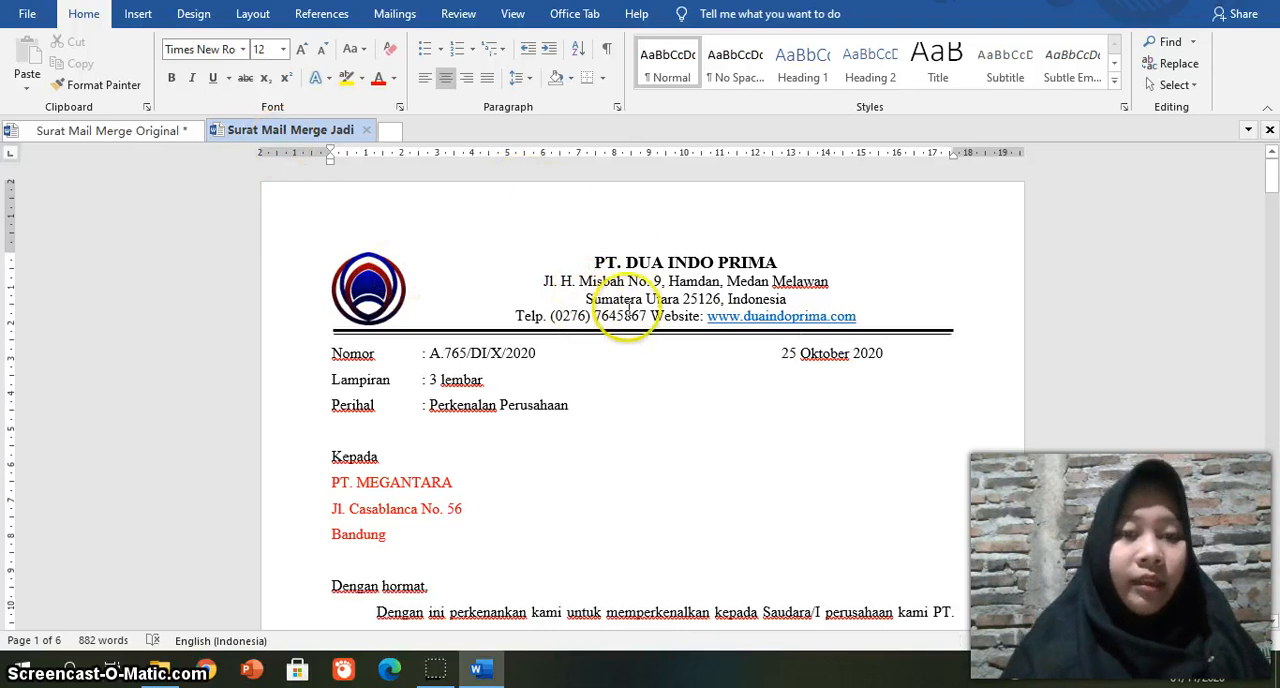
pyautogui.click(489, 304)
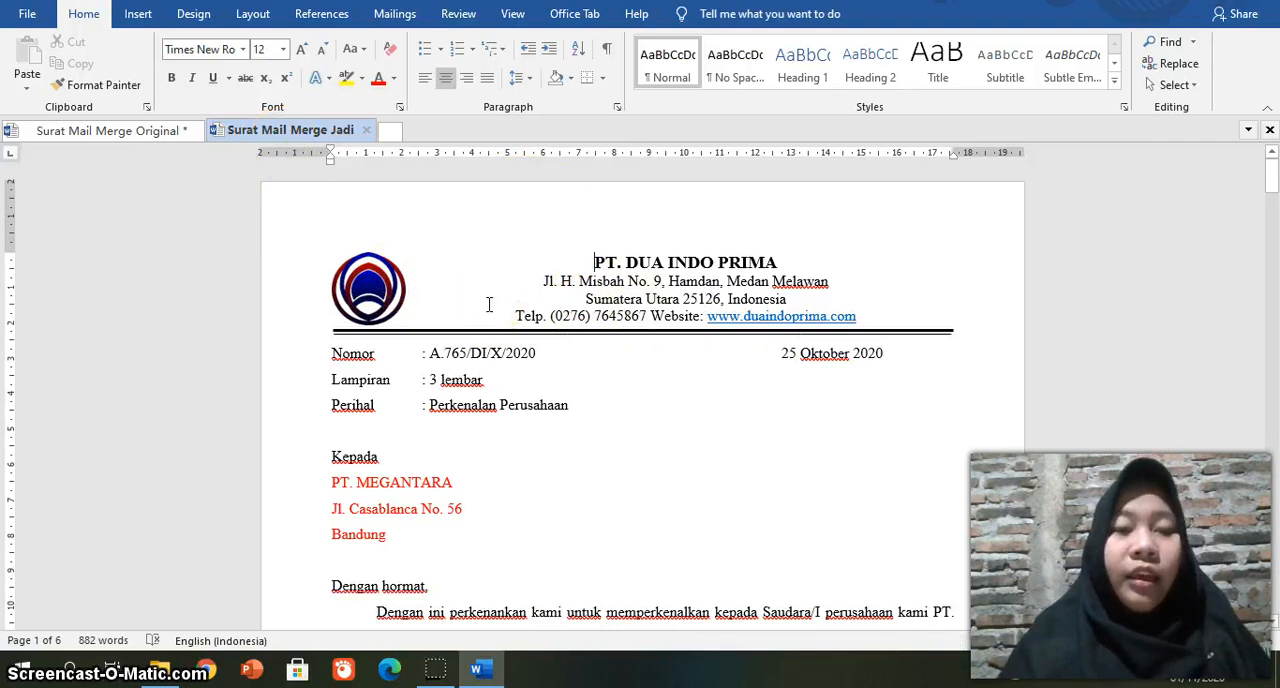